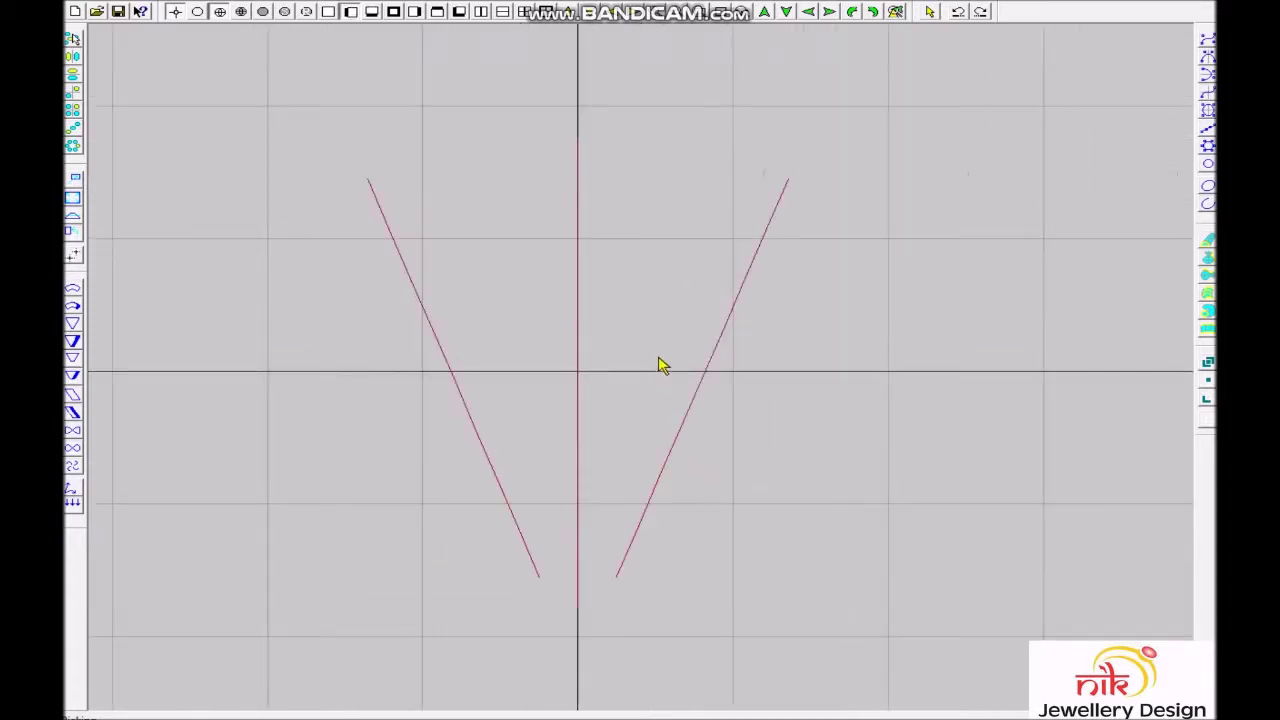
- Hide the left slanted line and apply a leftward Just touch projection mapping
right_click(720, 345)
click(745, 383)
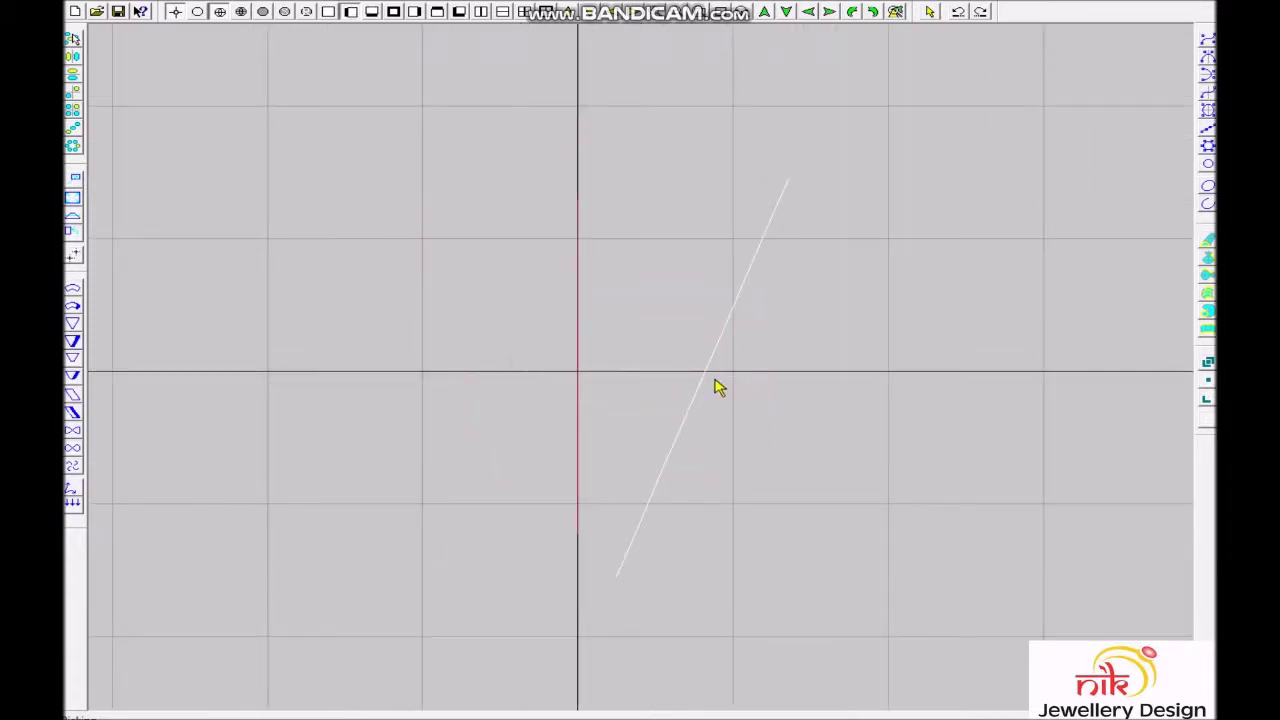
right_click(746, 277)
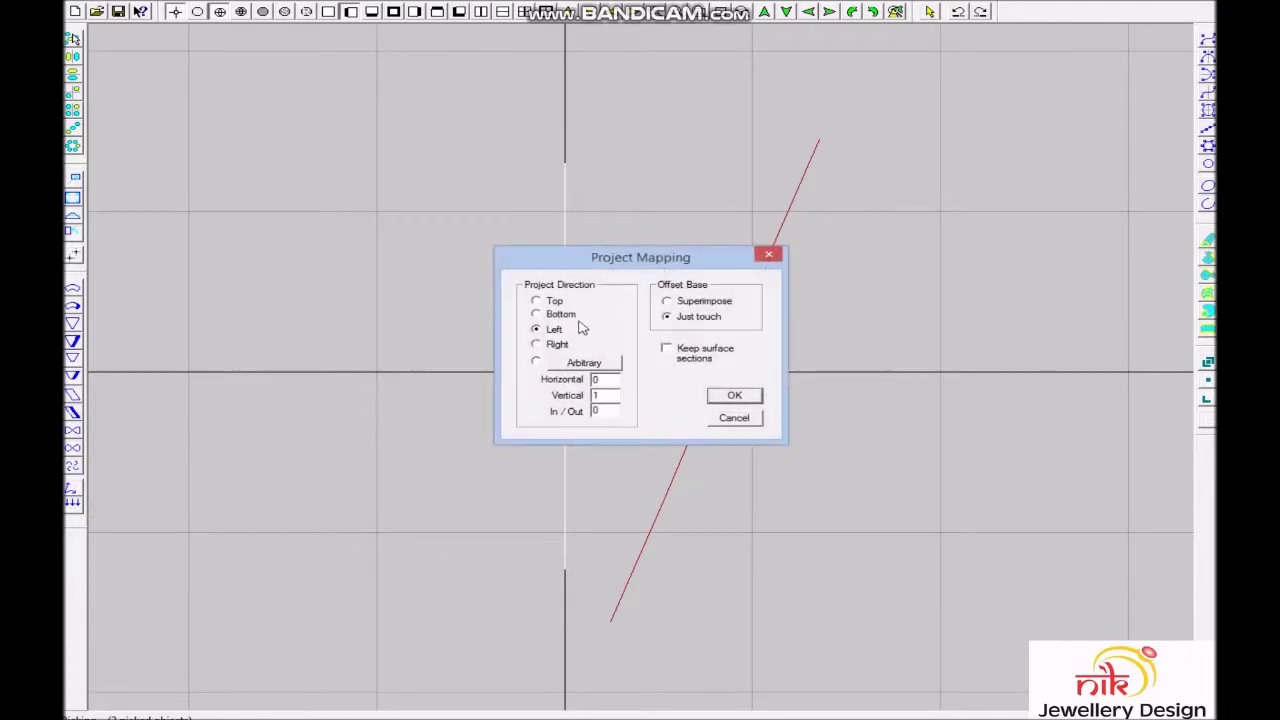
key(Return)
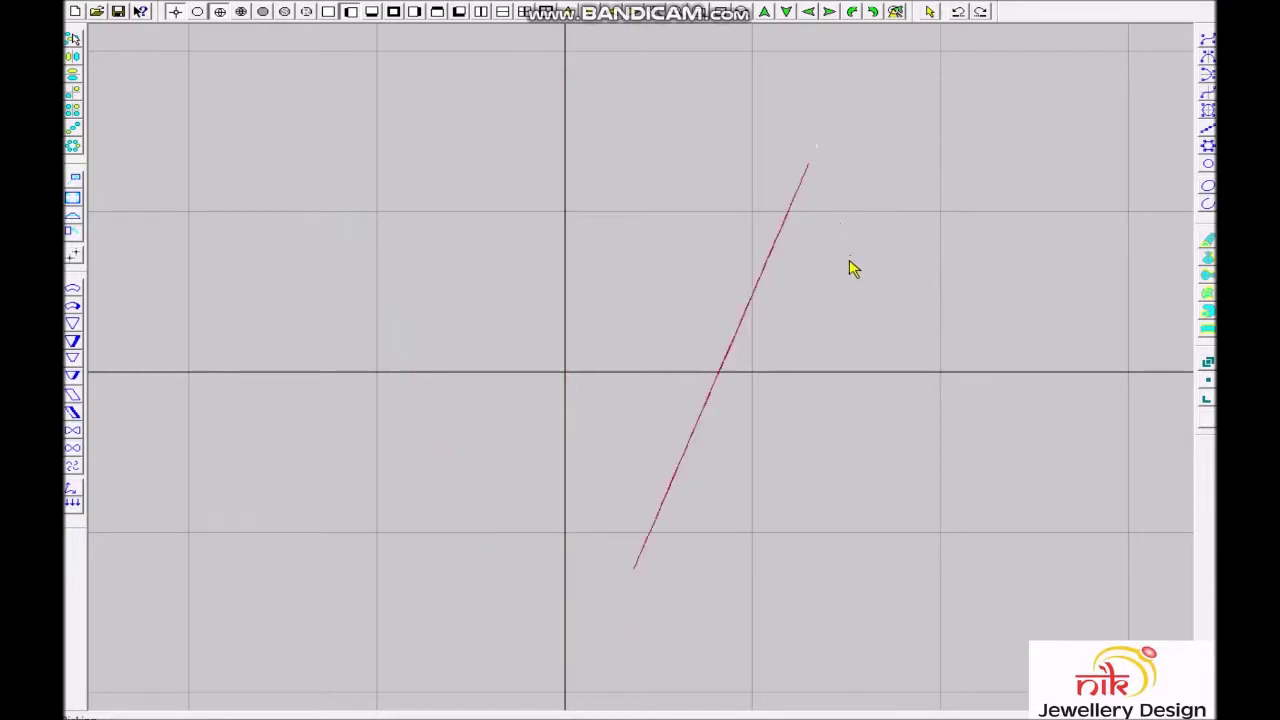
- Loft the section curves into a flat-topped shank, then view the ring from the front
mouse_move(723, 343)
mouse_down()
mouse_move(863, 431)
mouse_move(650, 555)
mouse_up()
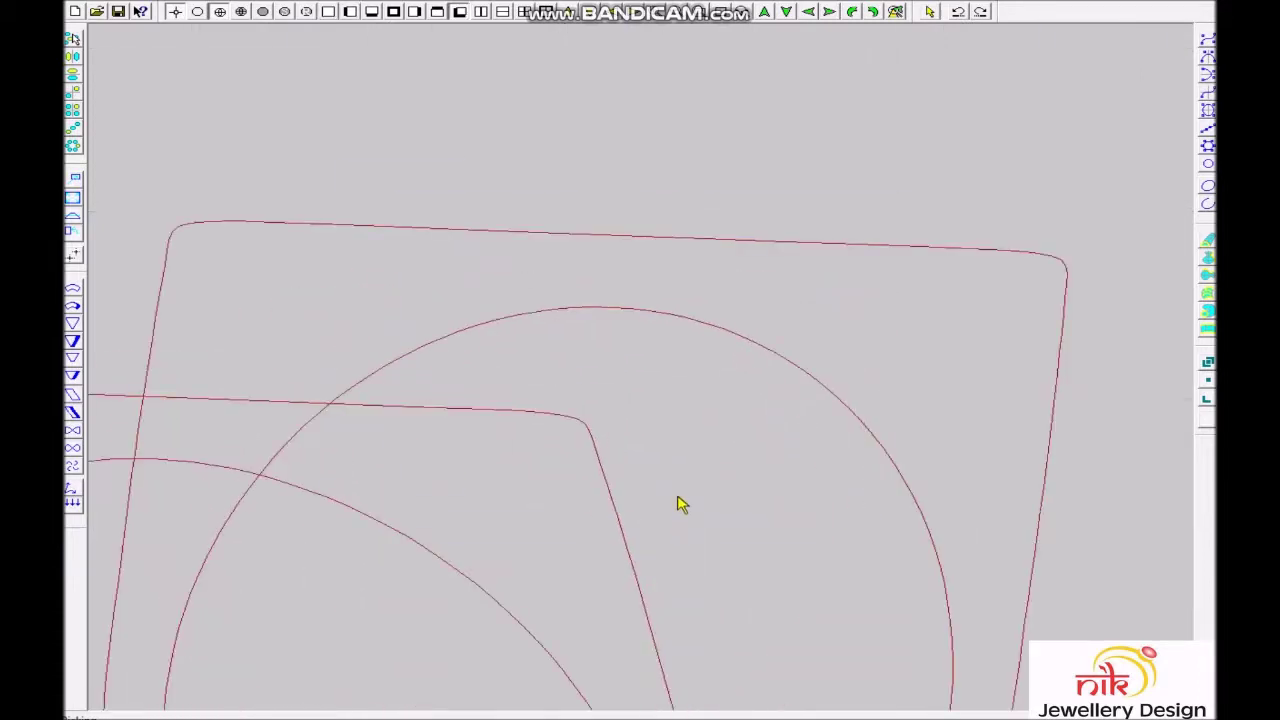
click(462, 582)
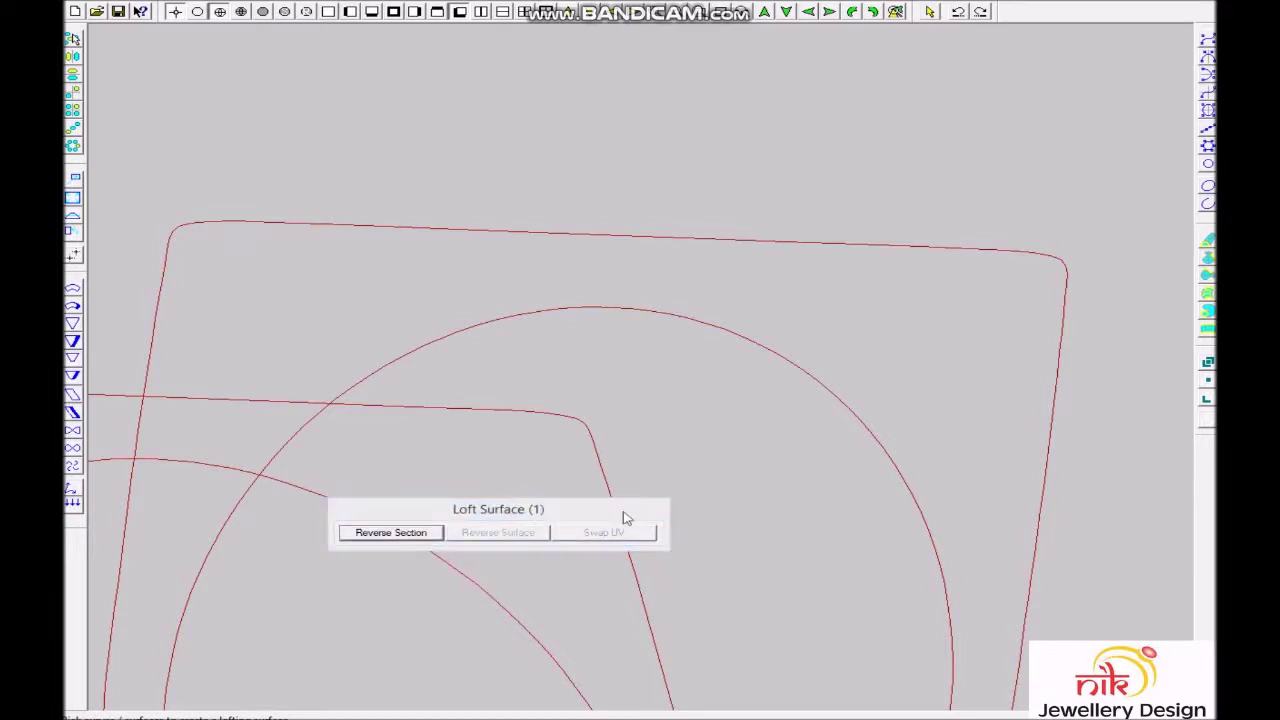
click(763, 352)
click(1063, 366)
click(930, 468)
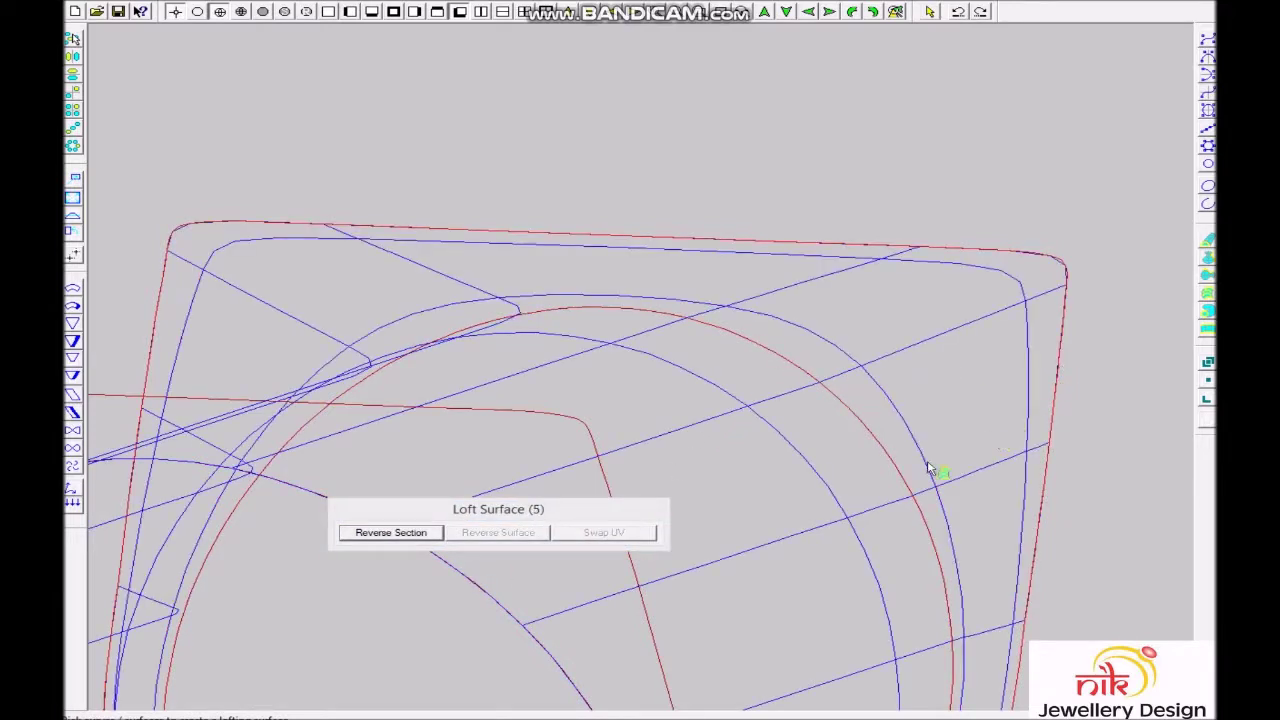
click(647, 615)
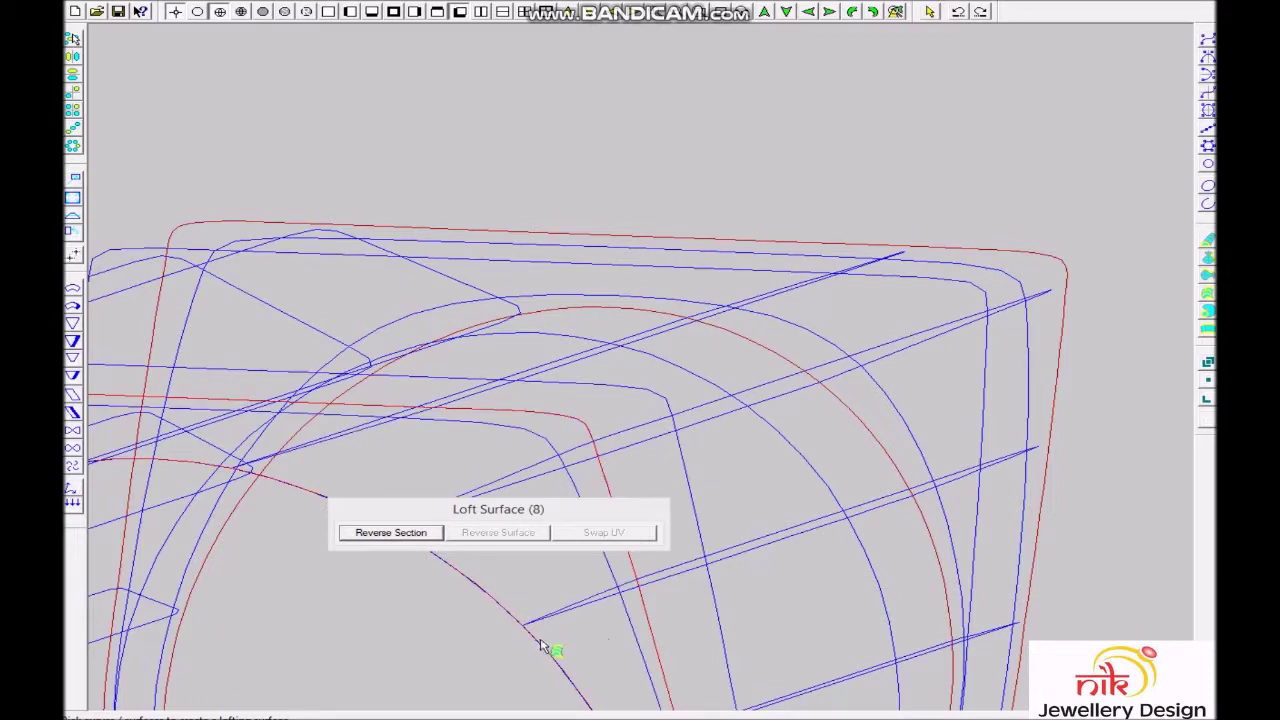
right_click(727, 560)
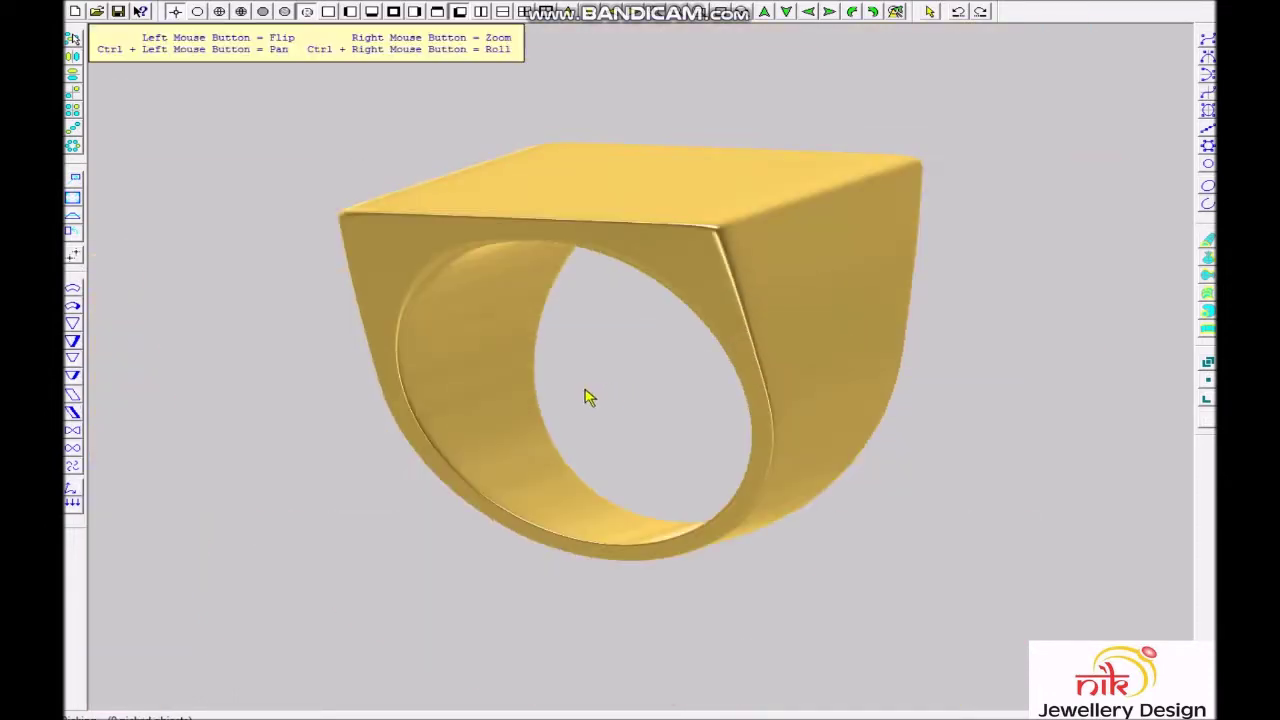
mouse_move(586, 394)
mouse_down()
mouse_move(840, 244)
mouse_move(730, 325)
mouse_up()
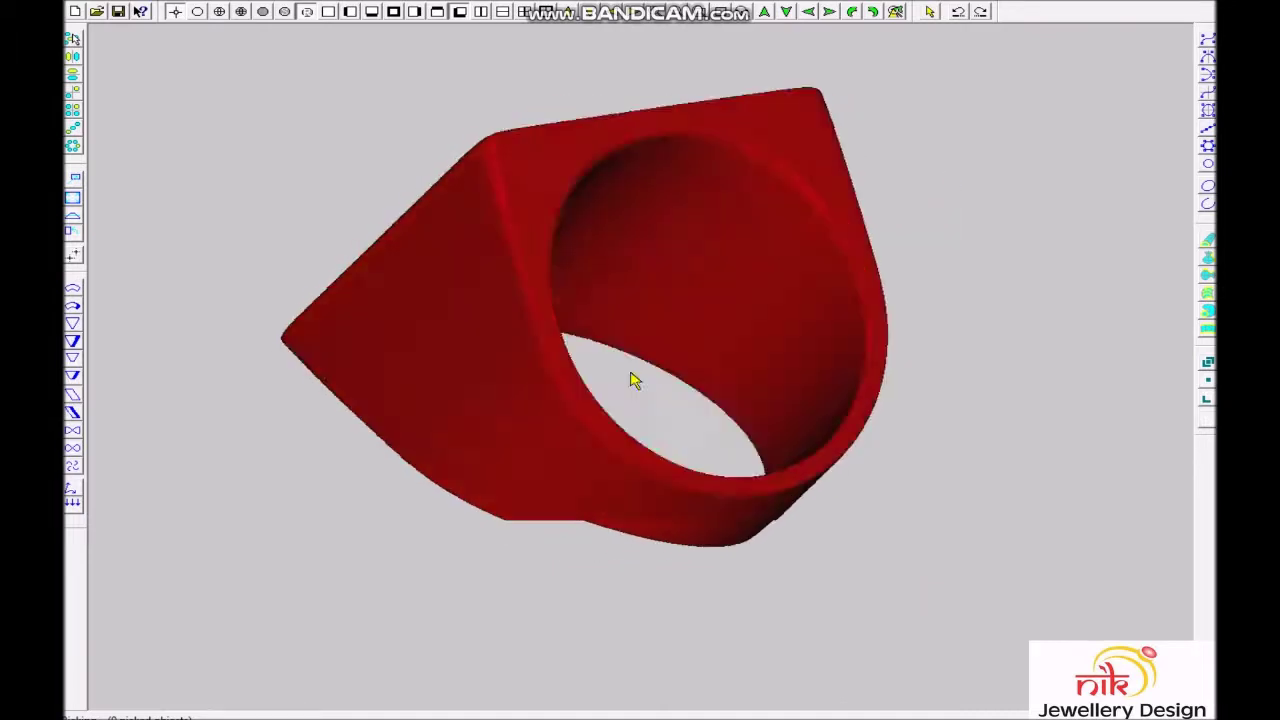
key(F2)
- Extend the ring's top band upward with Extend Number 2 at 1.97
scroll(666, 257, up, 5)
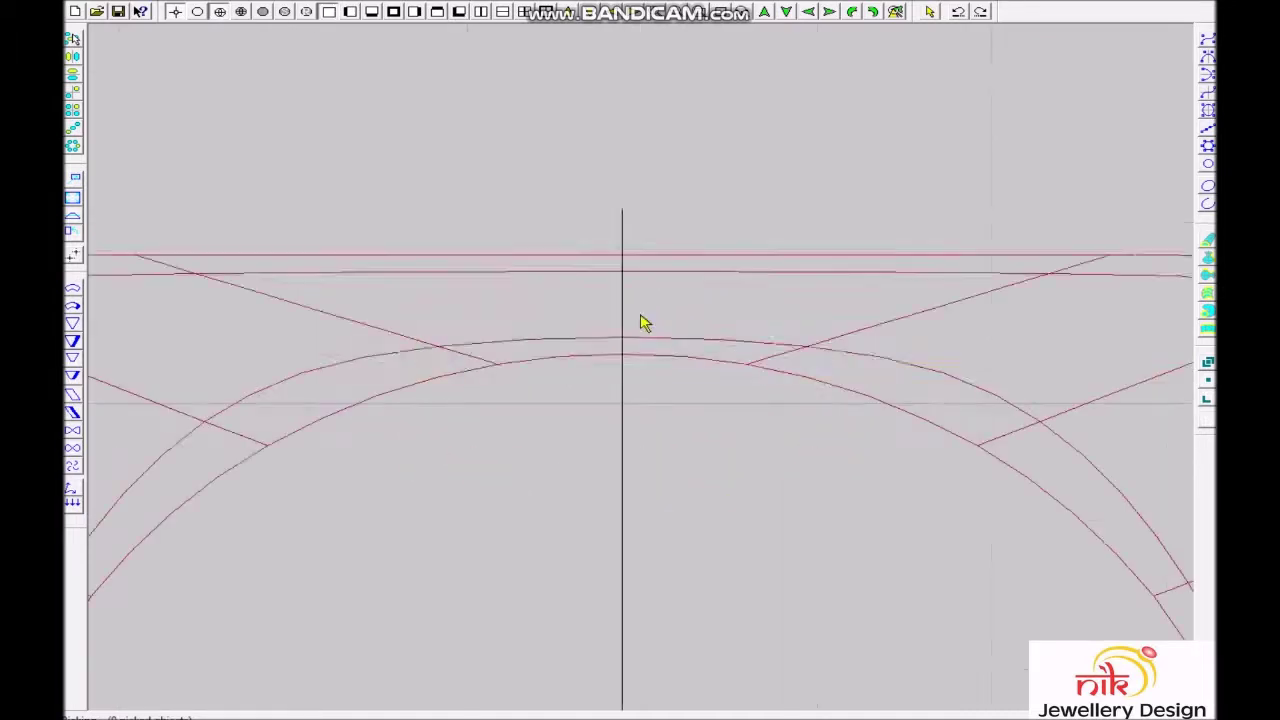
click(627, 352)
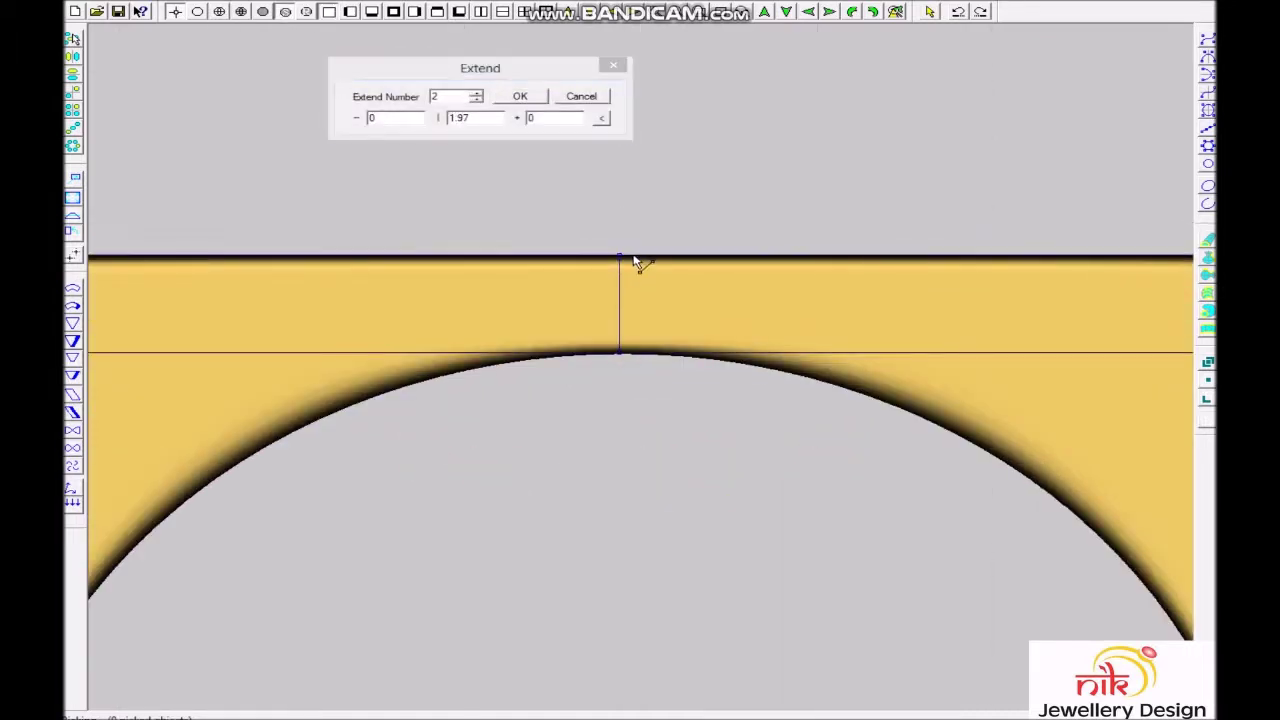
click(617, 68)
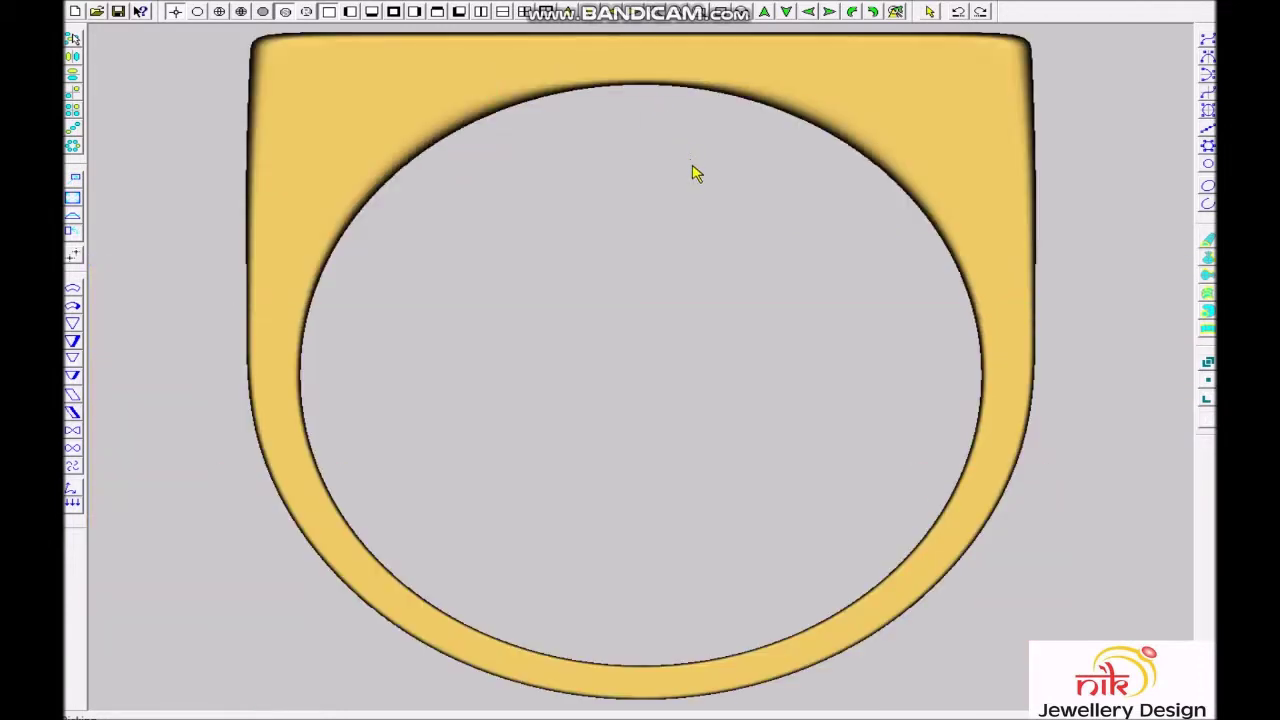
scroll(677, 360, up, 5)
click(677, 360)
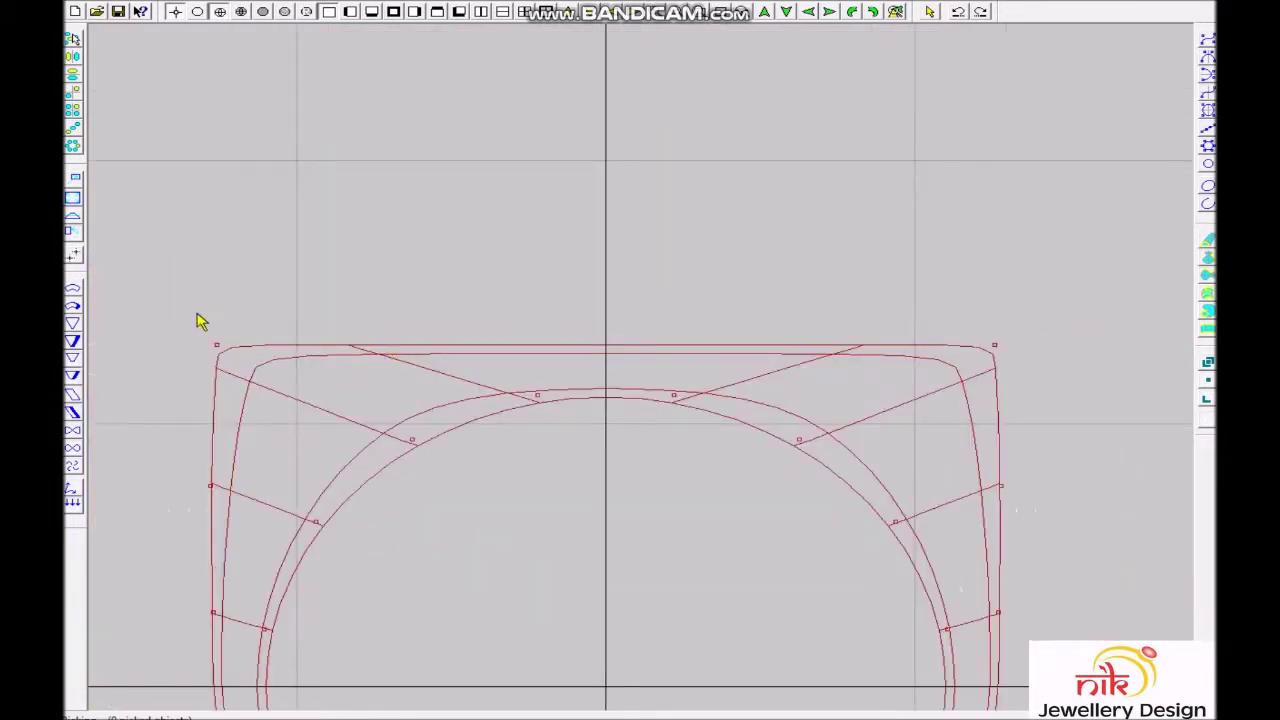
- Create a 2.3-diameter circle at the top centre of the ring profile
drag(177, 309, 997, 366)
key(c)
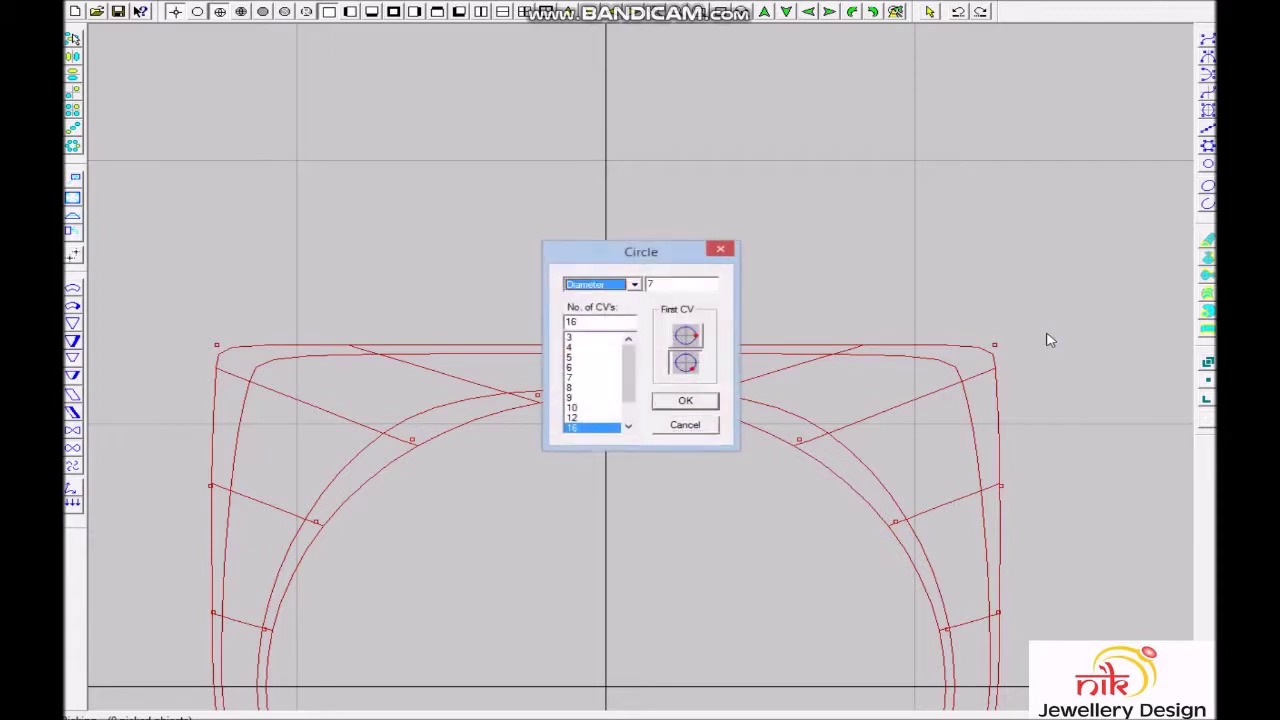
key(Return)
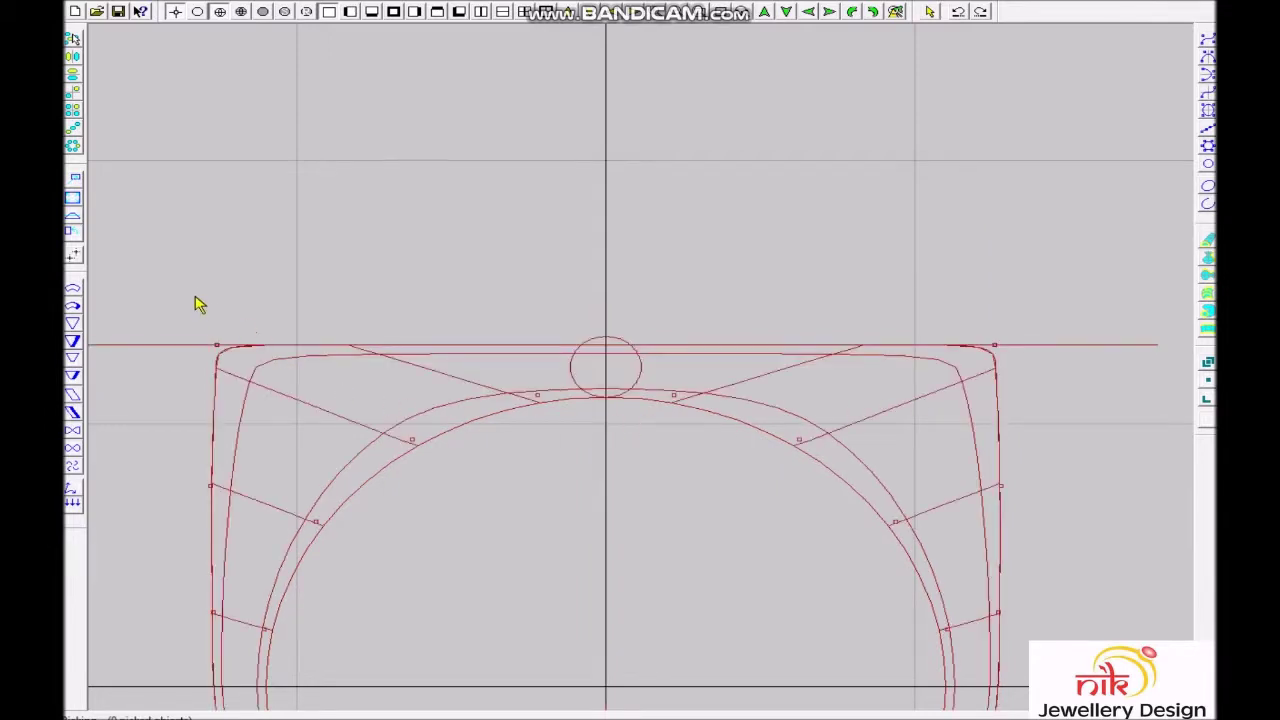
drag(322, 412, 310, 404)
- Select the top-line profile points, deselect them, and rotate the ring into a tilted 3-D view
mouse_move(180, 297)
mouse_down()
mouse_move(926, 374)
mouse_move(1088, 378)
mouse_up()
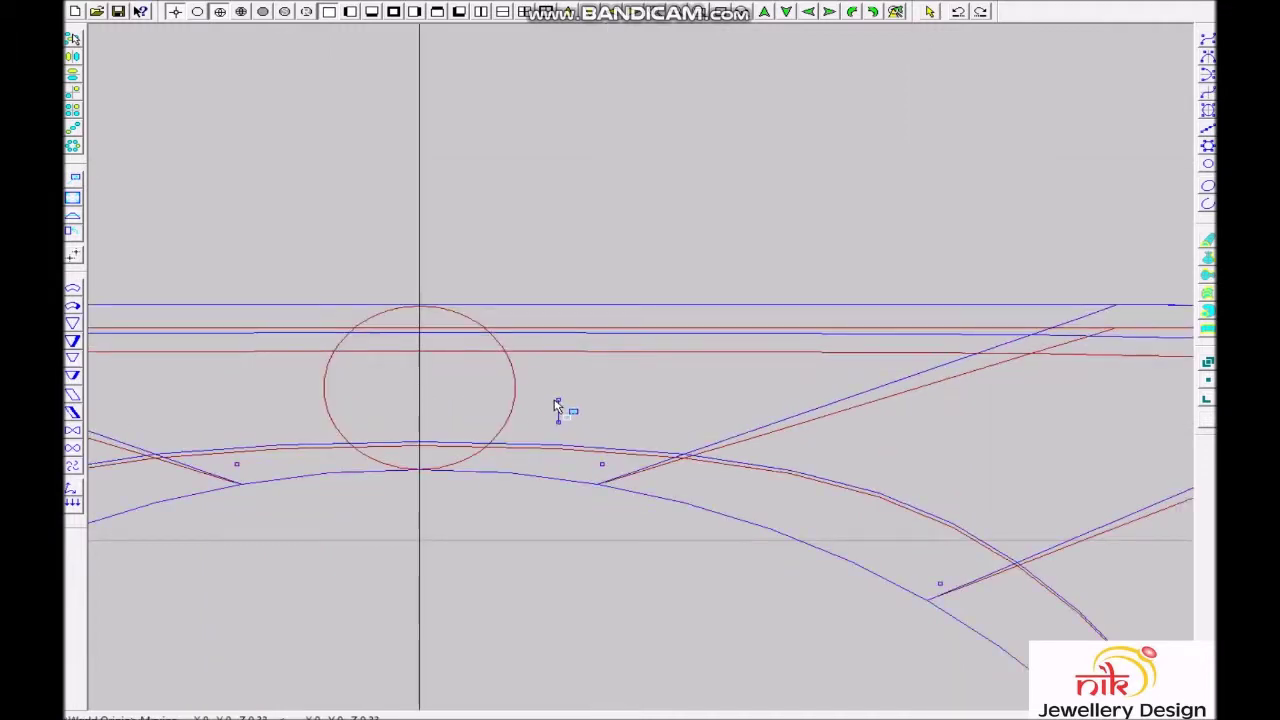
click(555, 405)
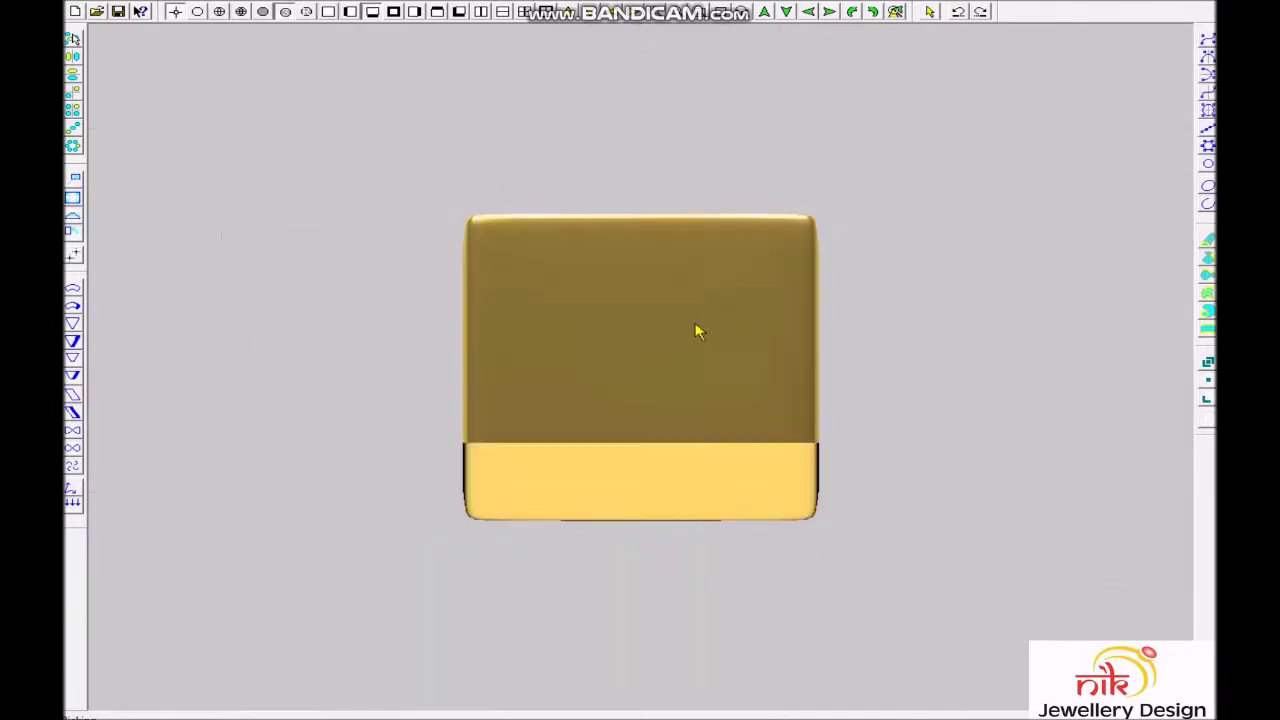
mouse_move(908, 374)
right_down()
mouse_move(876, 295)
mouse_move(673, 201)
mouse_move(657, 349)
right_up()
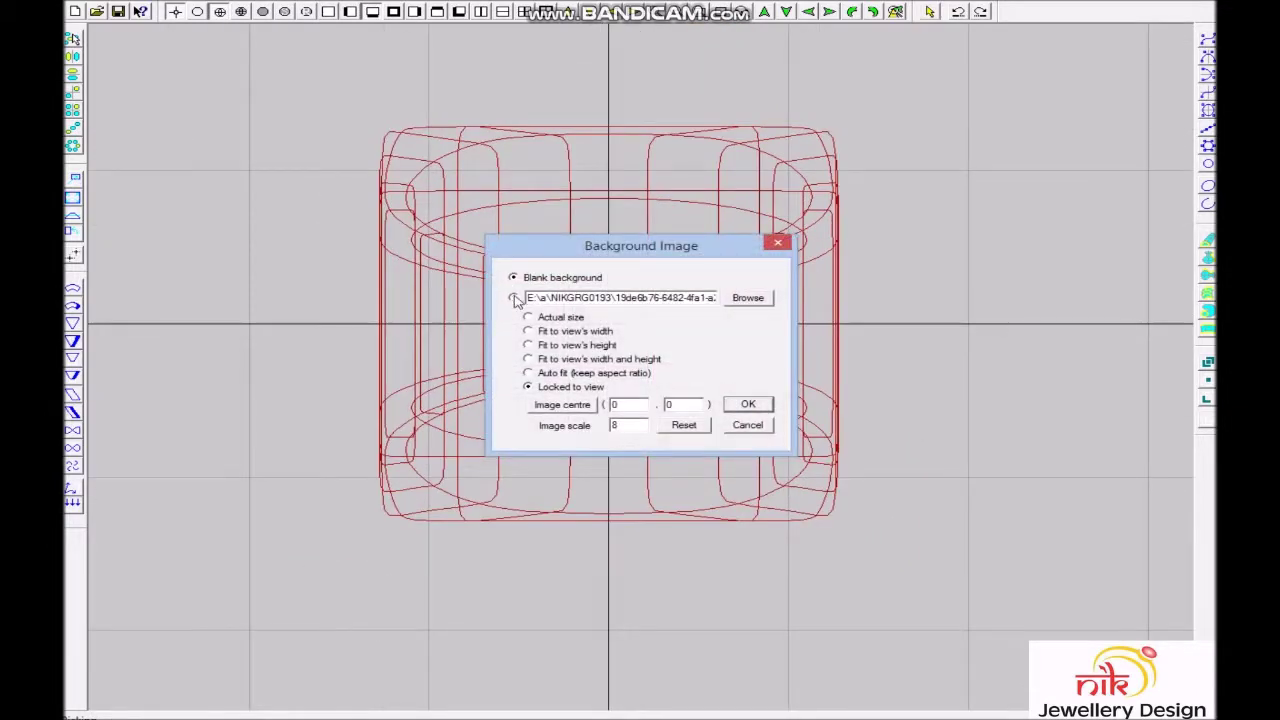
- Load the diamond-set ring photo as background, then compare shaded and front views
click(513, 299)
key(Return)
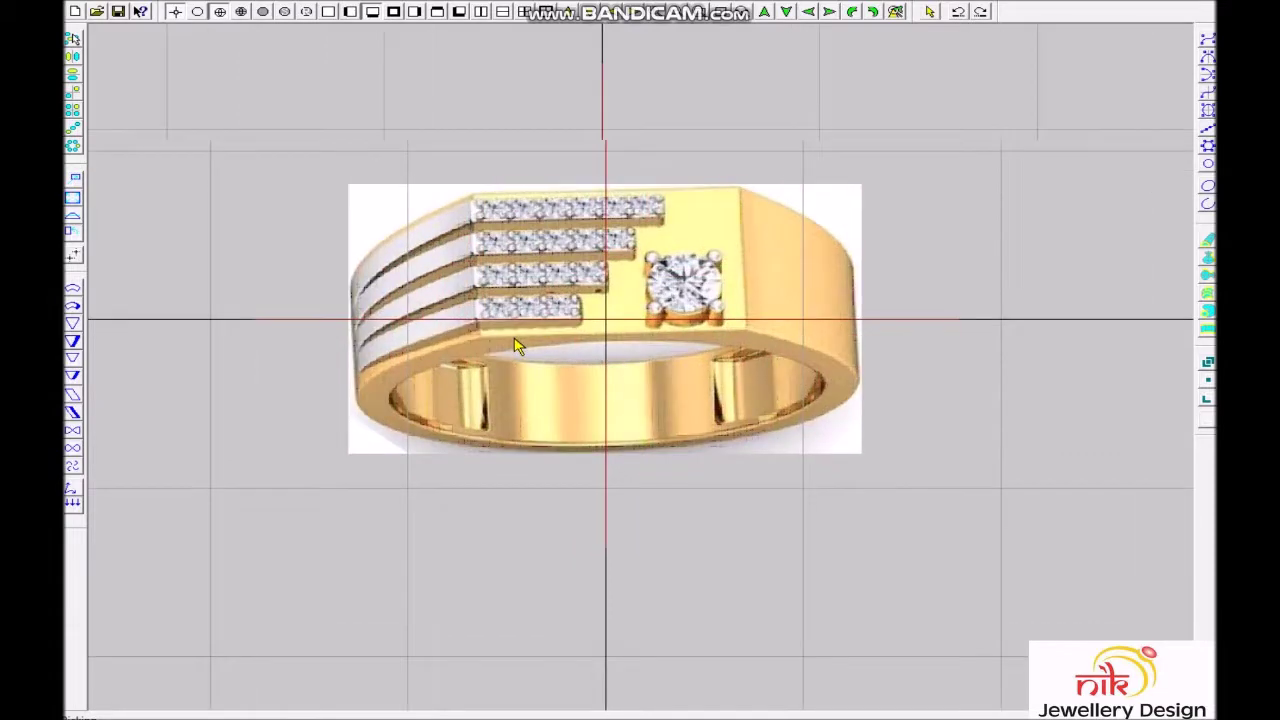
scroll(517, 345, up, 1)
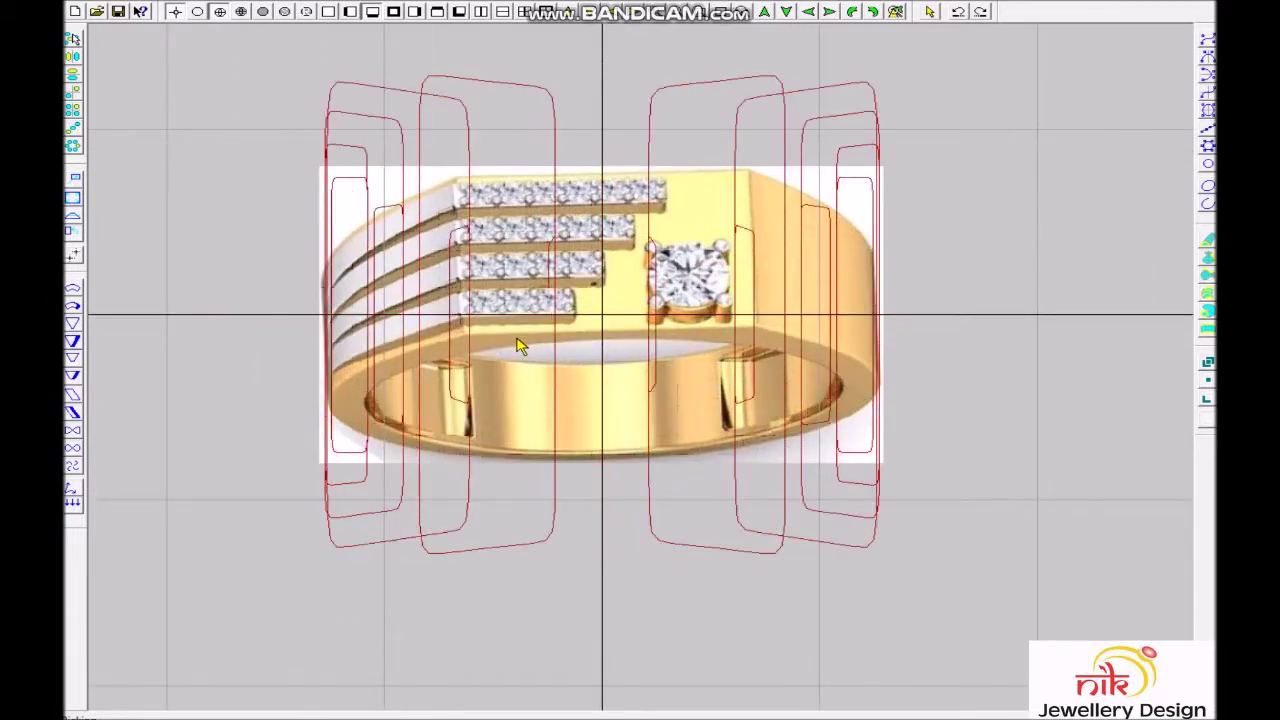
scroll(569, 303, down, 2)
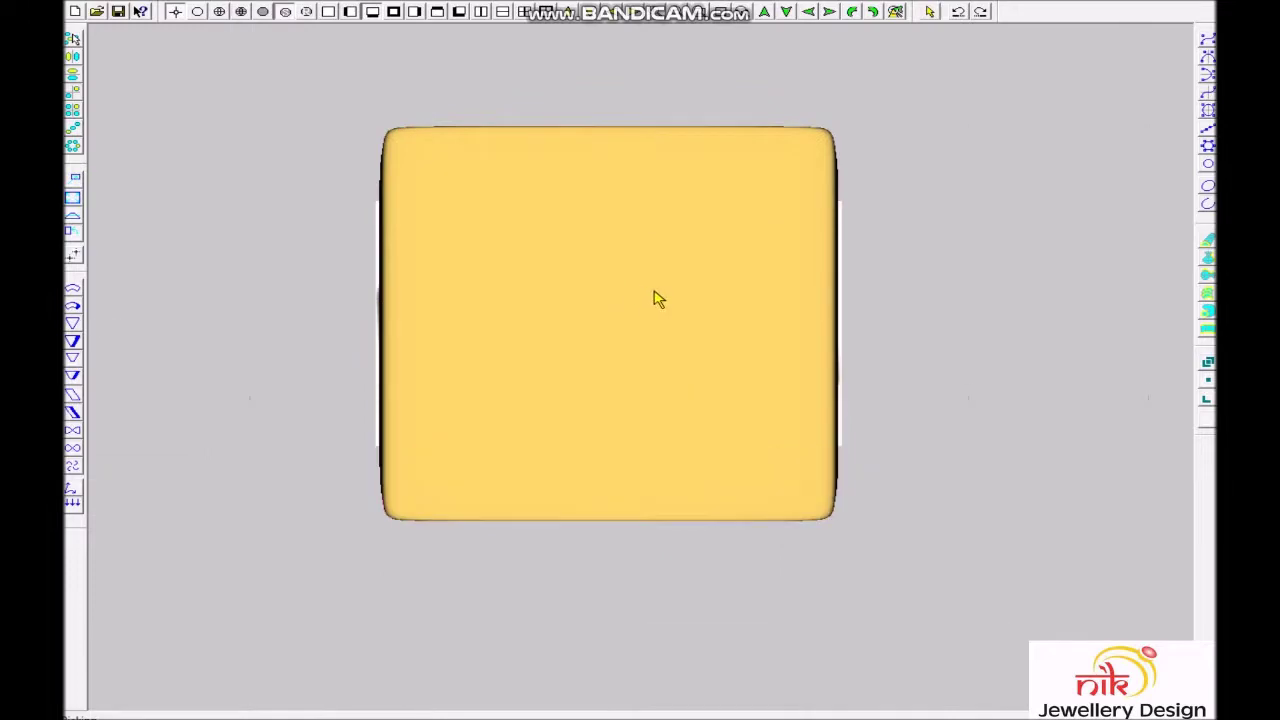
scroll(688, 424, down, 2)
scroll(688, 424, up, 3)
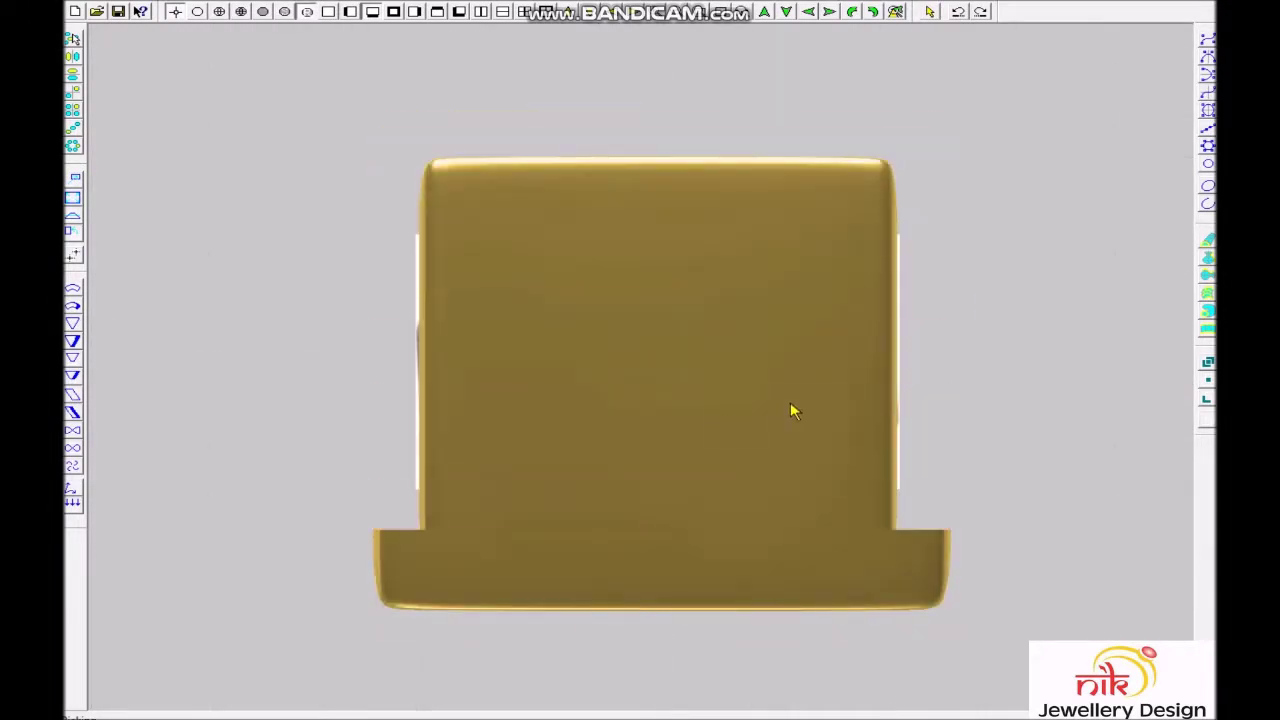
key(Up)
key(Up)
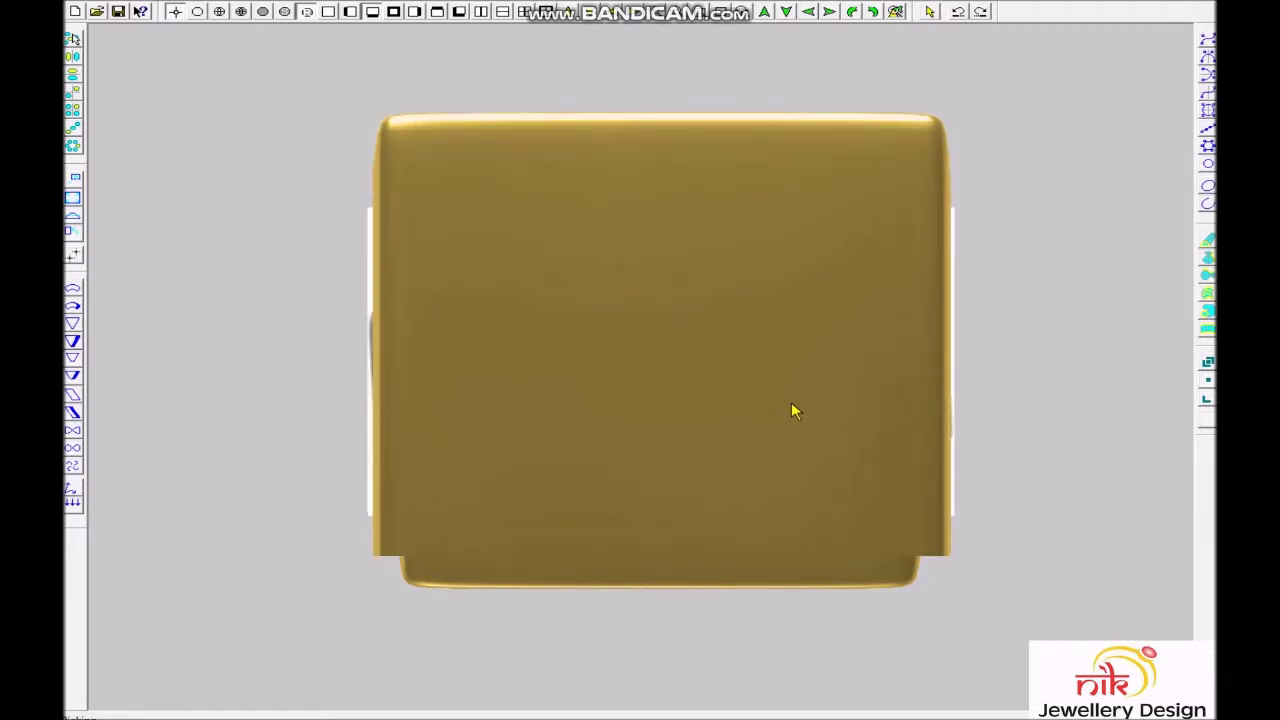
click(791, 411)
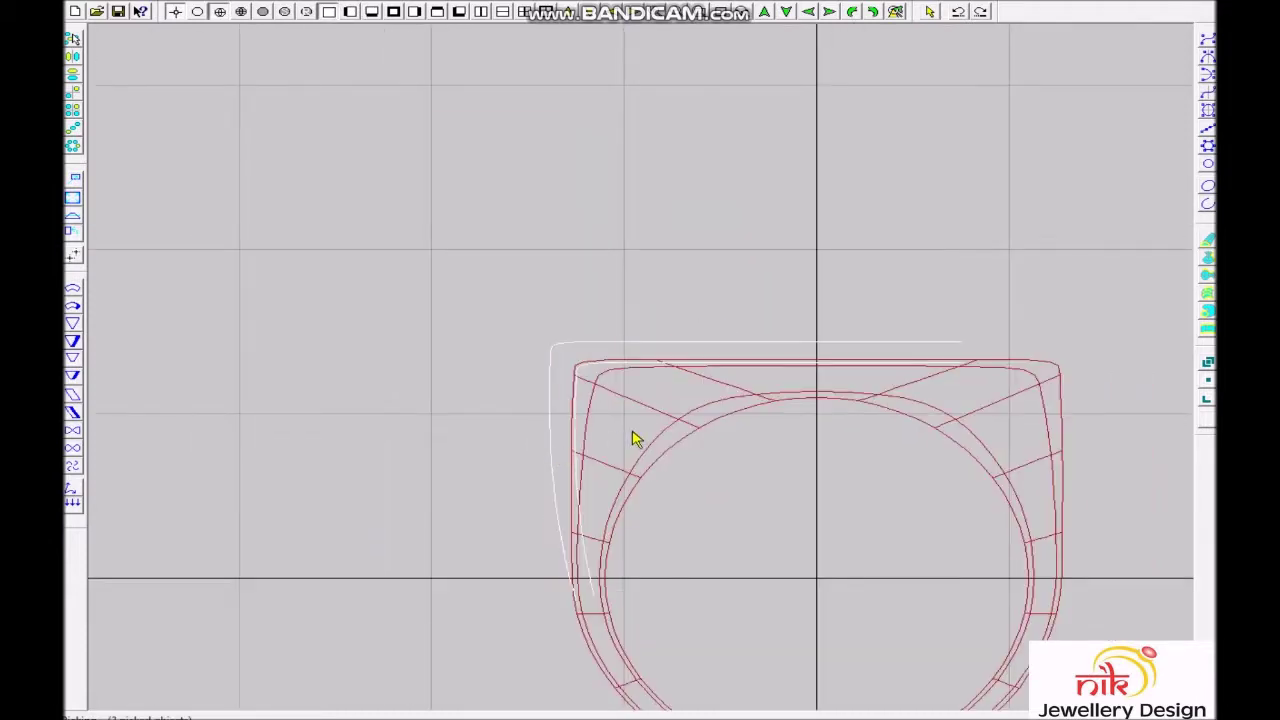
- In side view, move the seven-gem row vertically by 0.3 using Transform
key(Up)
scroll(734, 546, up, 3)
key(ctrl+t)
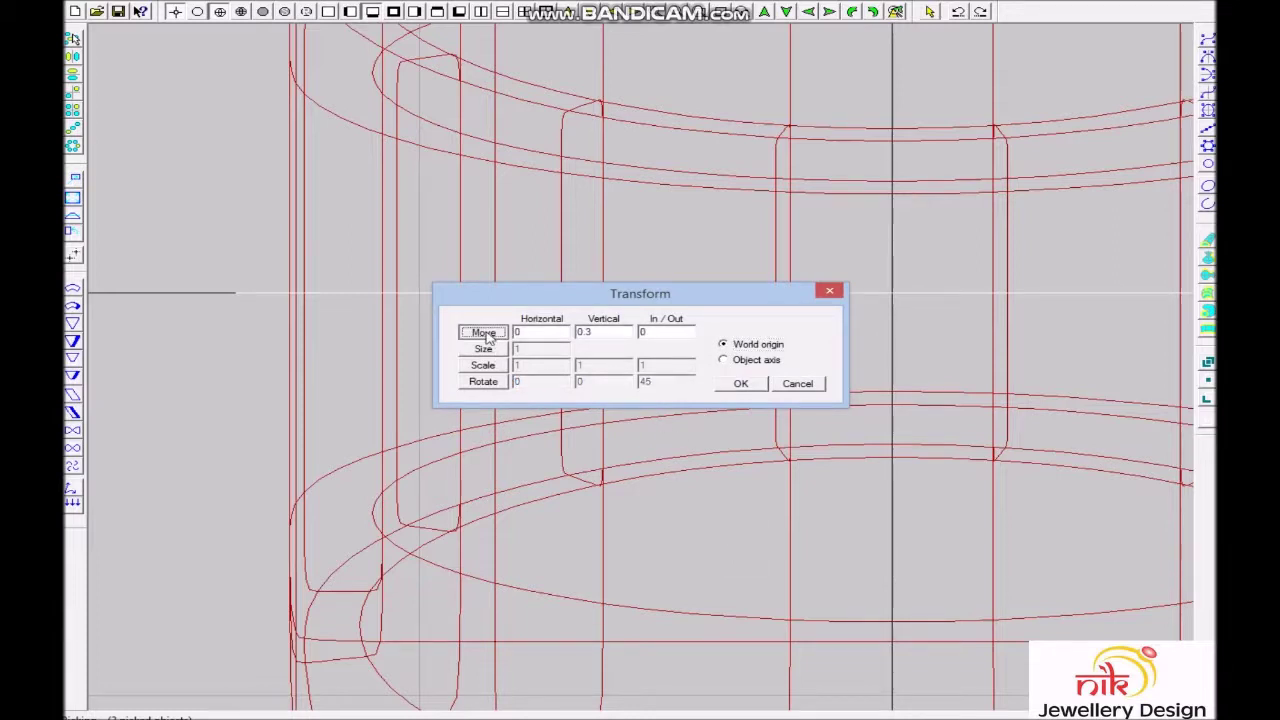
key(Return)
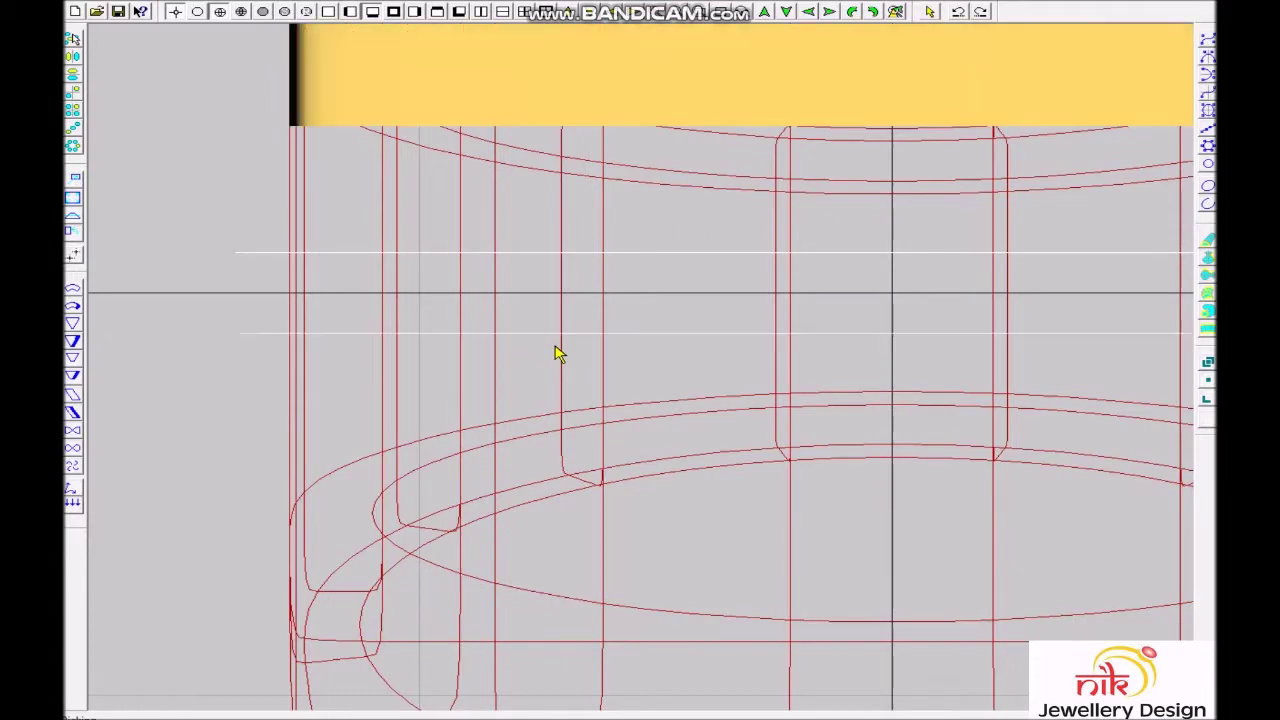
scroll(554, 351, down, 3)
scroll(594, 277, down, 2)
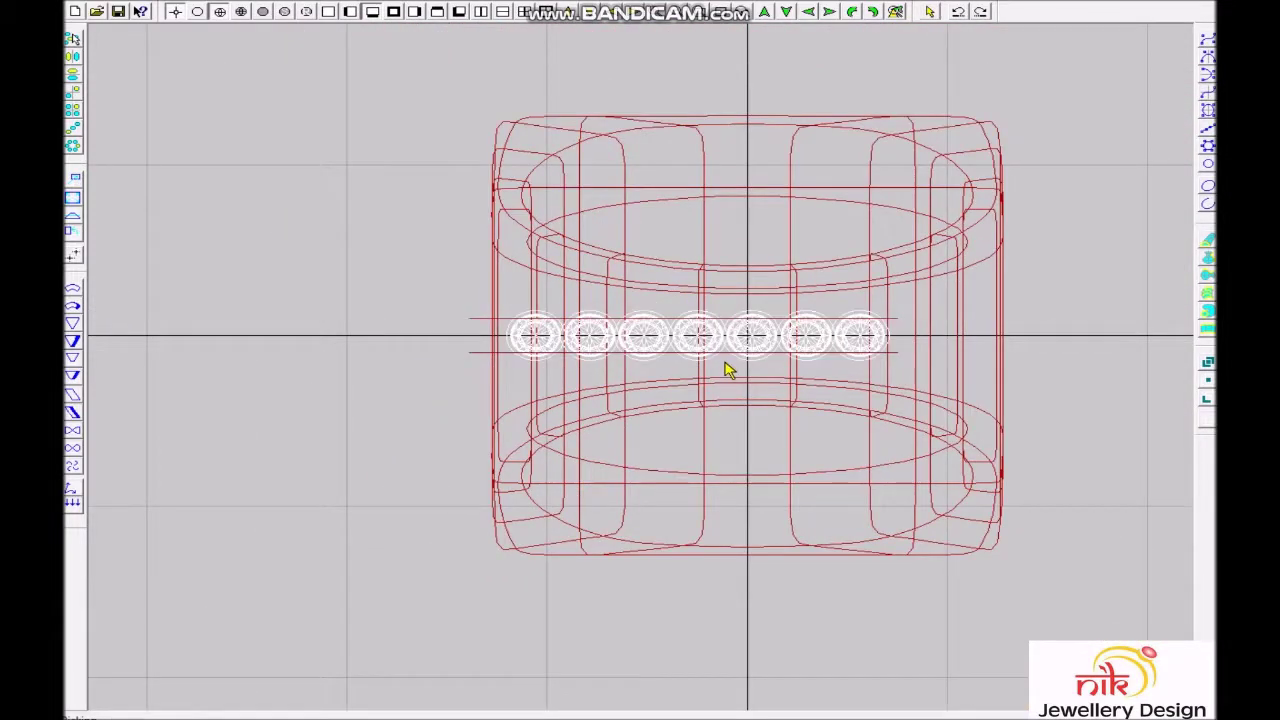
- Adjust the spacing of the seven gem copies and close the extension settings
scroll(755, 397, up, 3)
scroll(726, 414, down, 1)
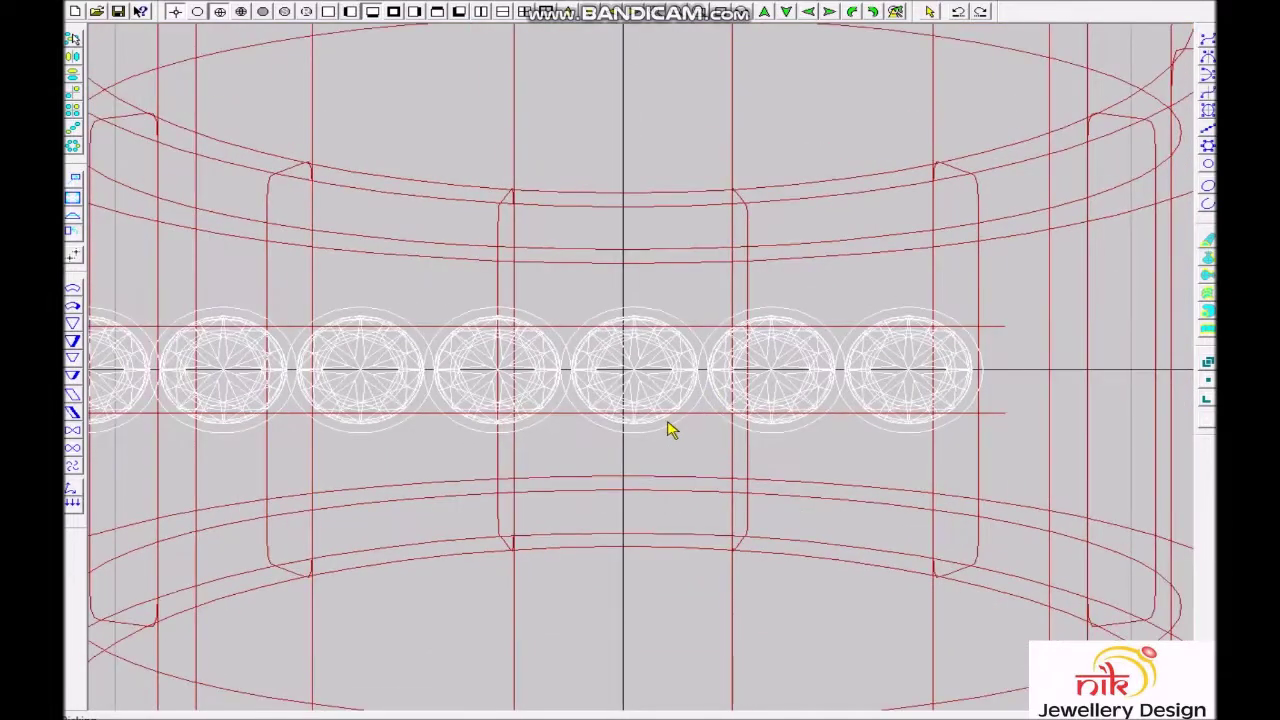
drag(645, 440, 630, 200)
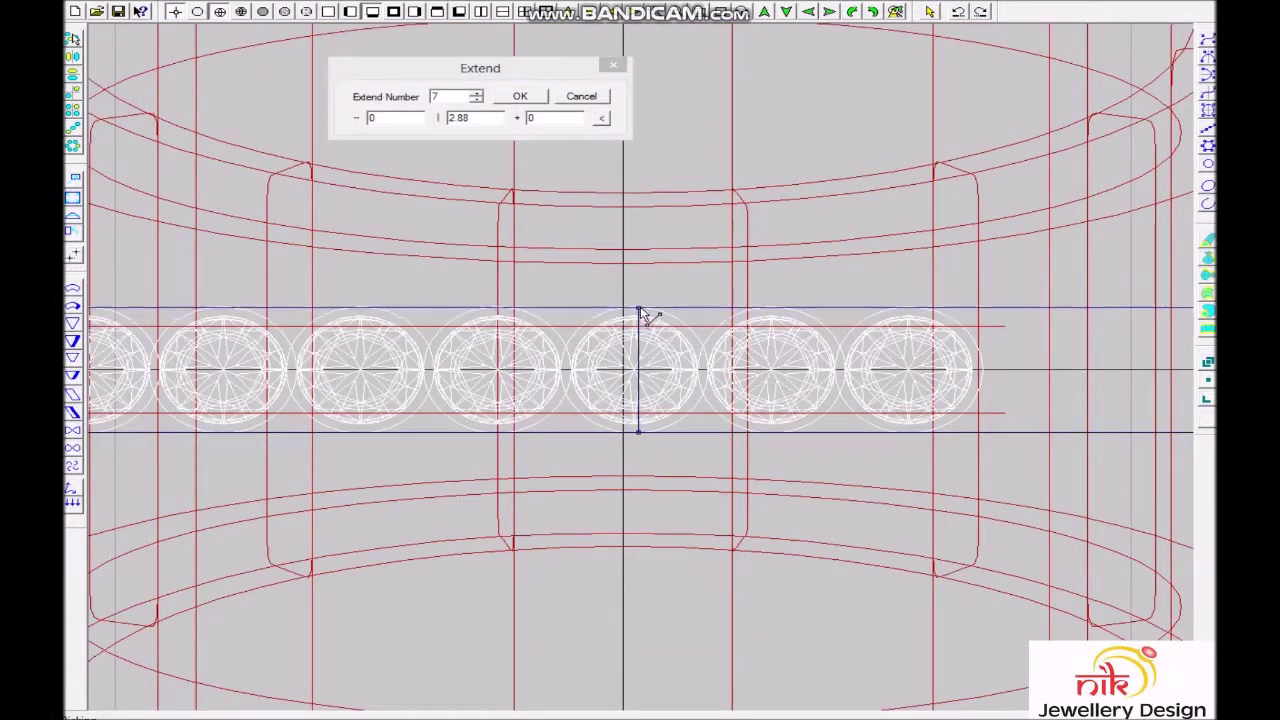
click(606, 68)
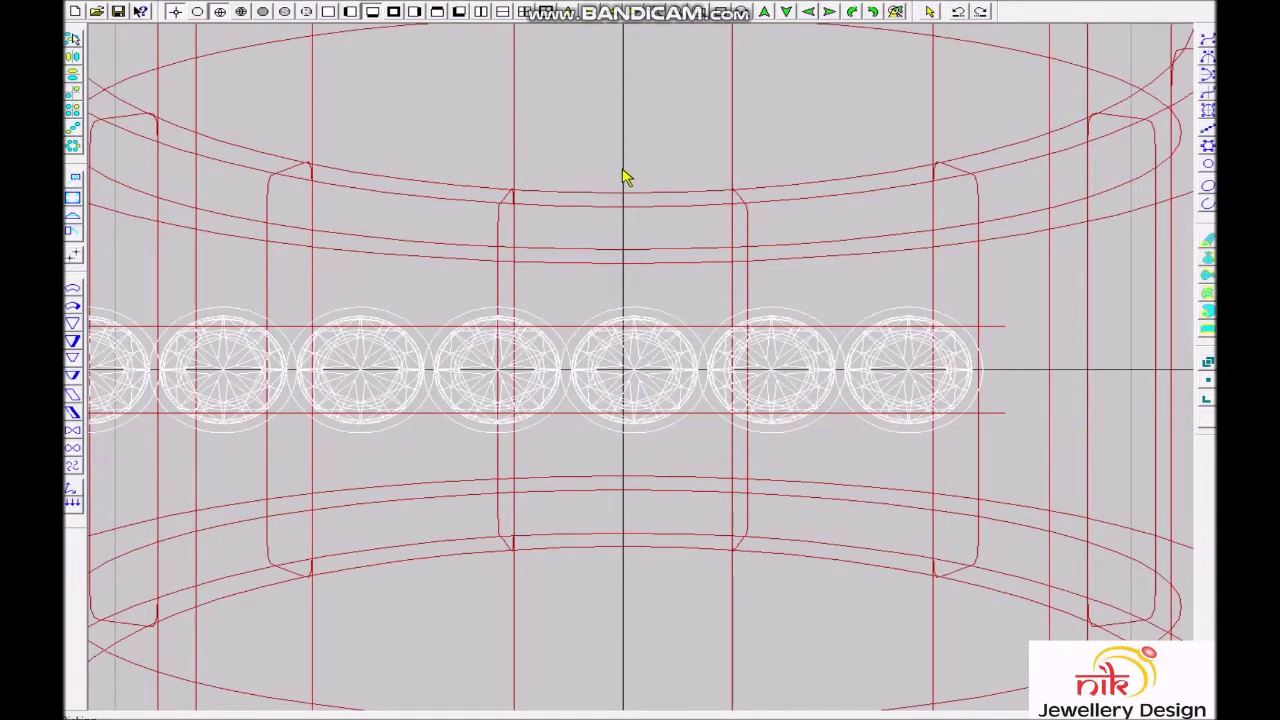
- Move the copied curves 5 units down and orbit the profile into a tilted 3-D view
scroll(672, 320, down, 2)
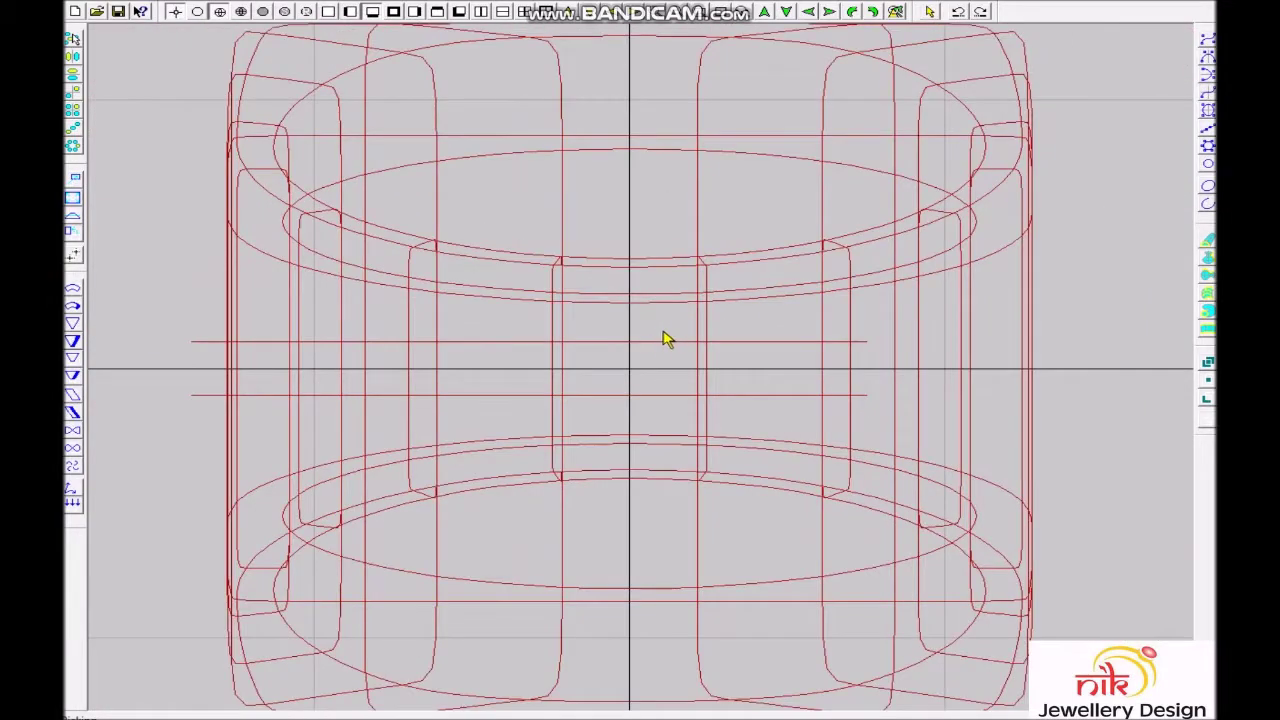
key(ctrl+t)
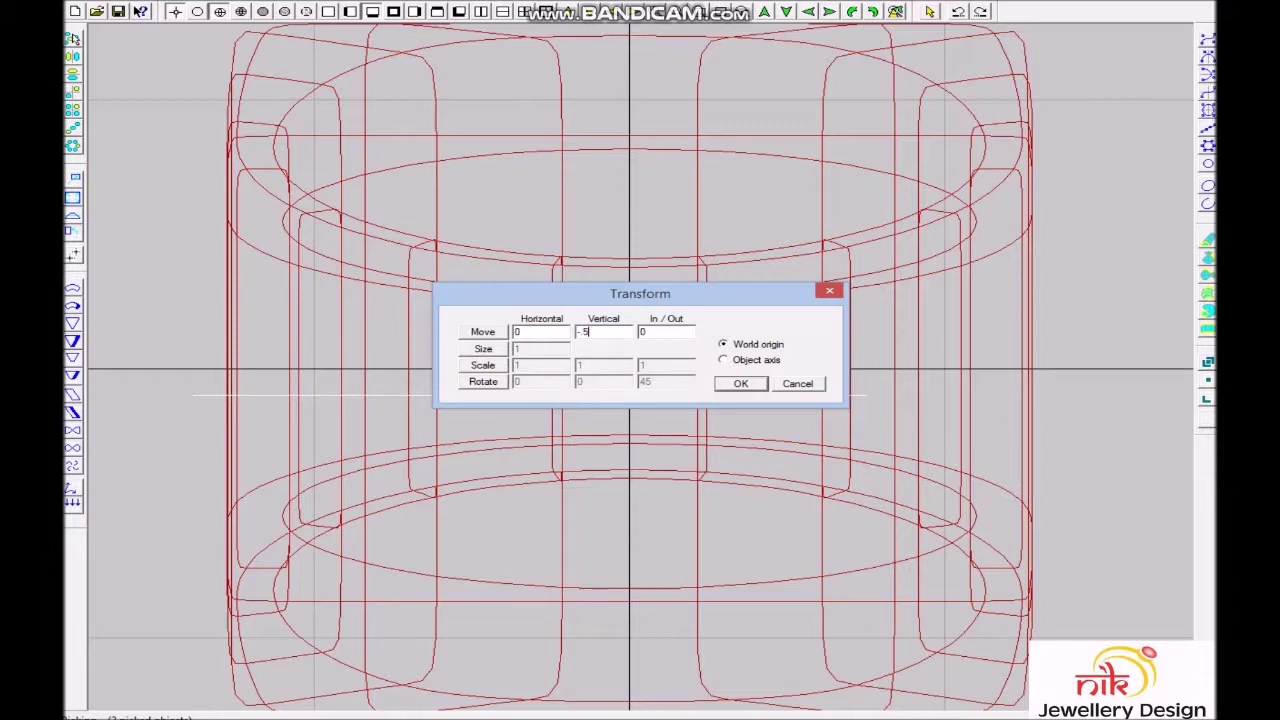
key(Return)
scroll(640, 385, down, 2)
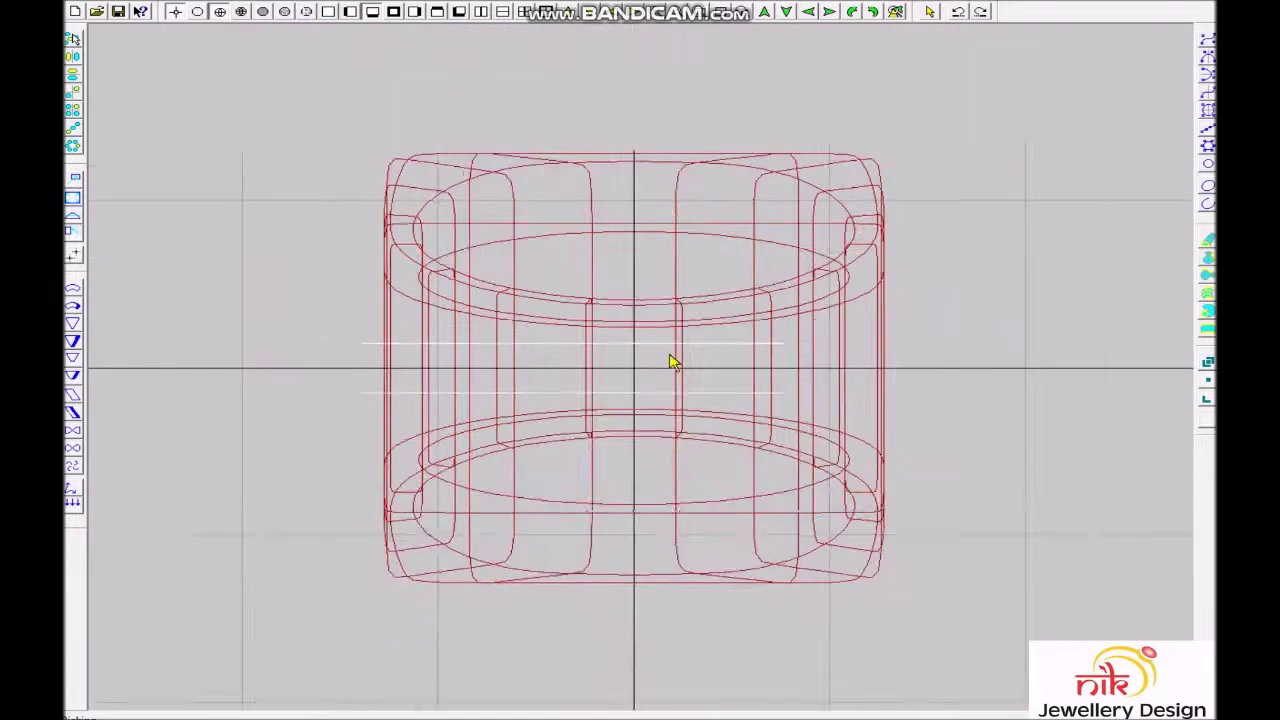
key(F3)
mouse_move(762, 406)
mouse_down()
mouse_move(740, 451)
mouse_move(651, 500)
mouse_move(449, 566)
mouse_move(689, 580)
mouse_move(723, 514)
mouse_up()
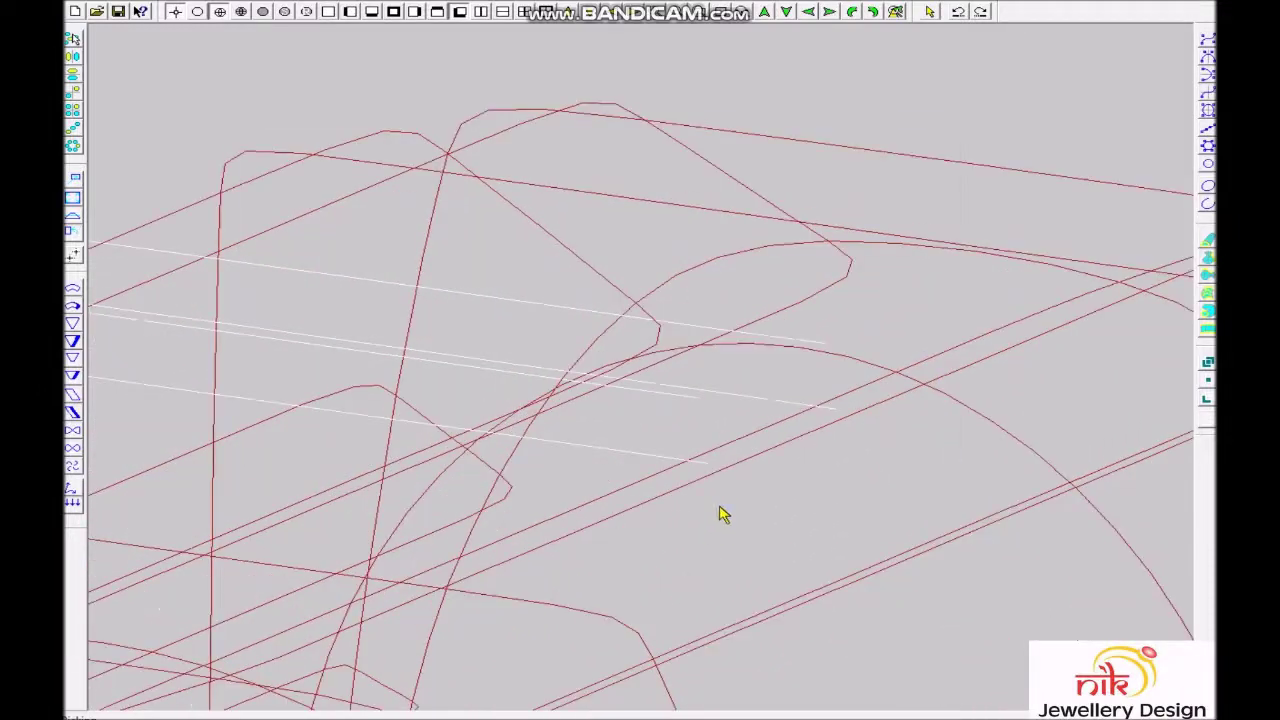
- Loft the four picked profile curves into a cap surface, then check it shaded and from the top
click(690, 464)
click(785, 345)
click(686, 402)
click(694, 462)
right_click(702, 466)
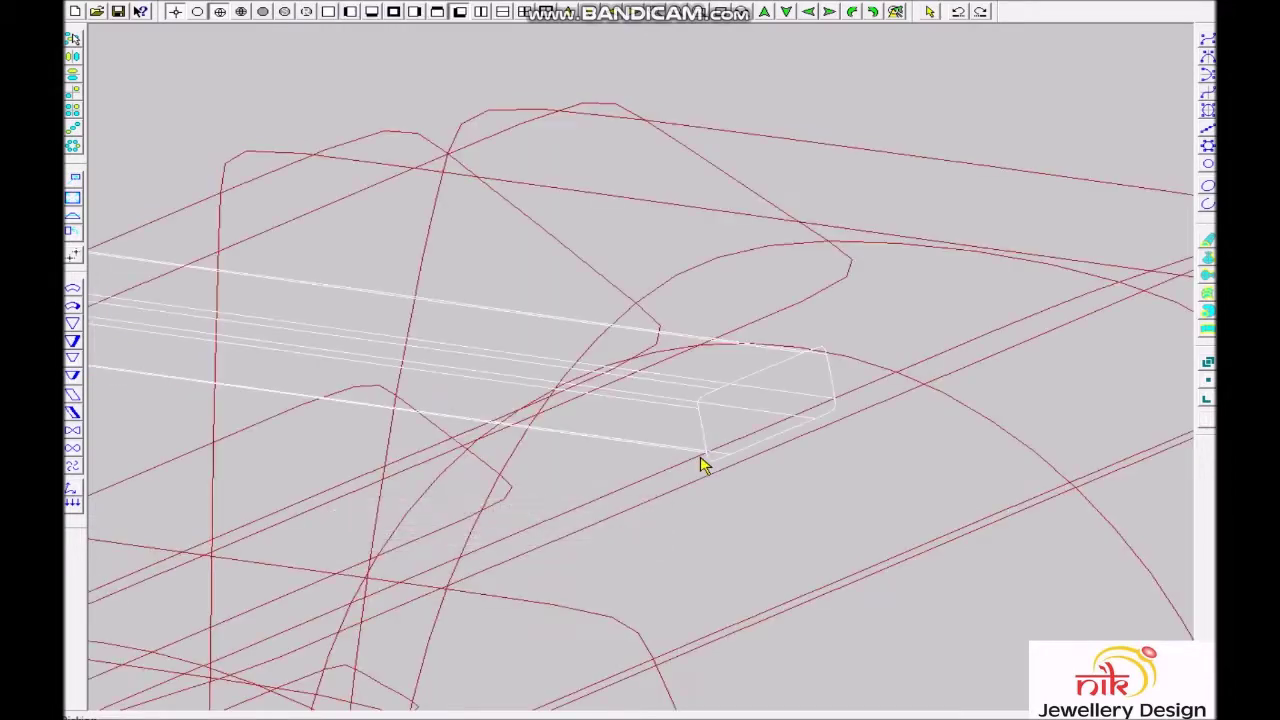
key(F5)
key(F5)
key(F2)
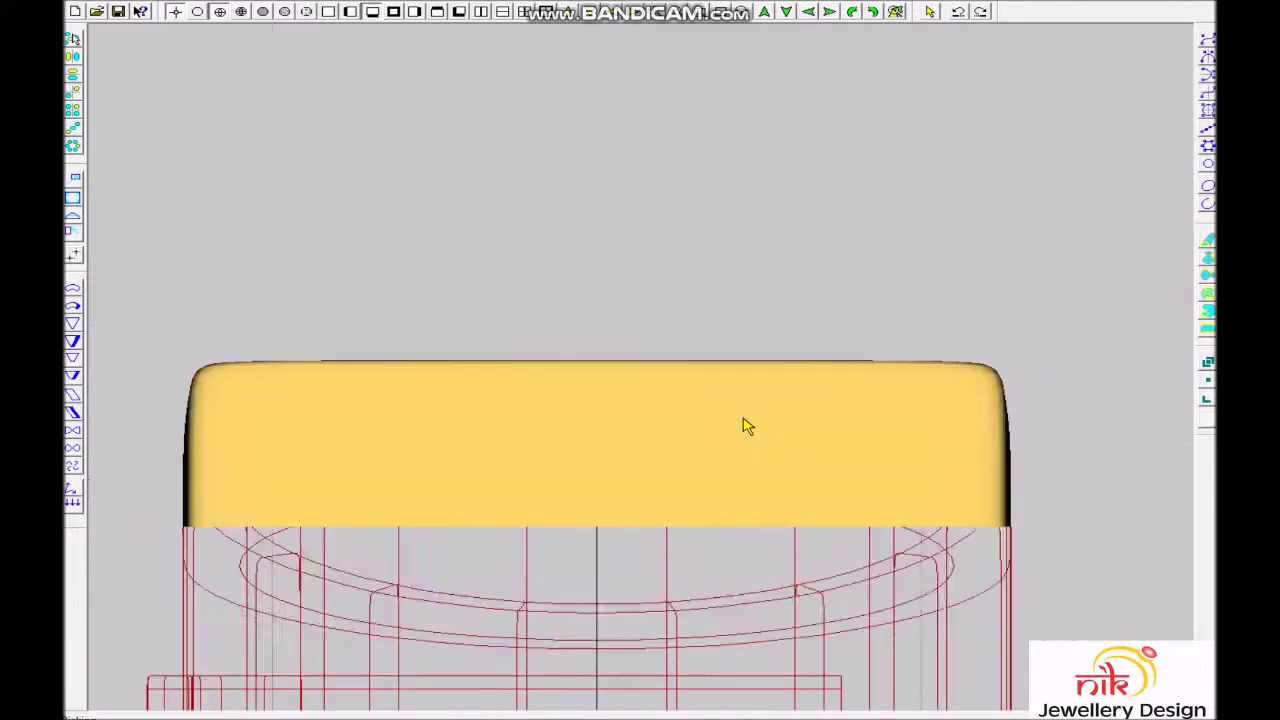
key(F1)
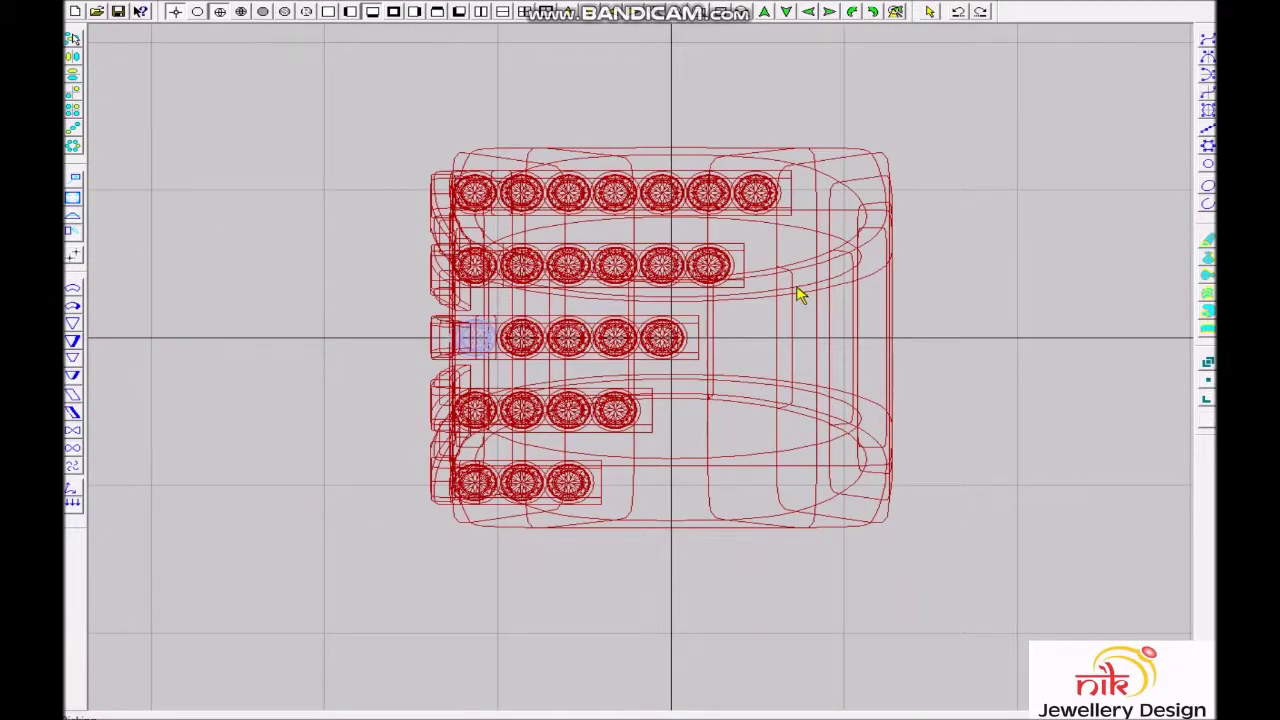
- Review the ring in shaded perspective, front, top and realistic diamond renders
key(F5)
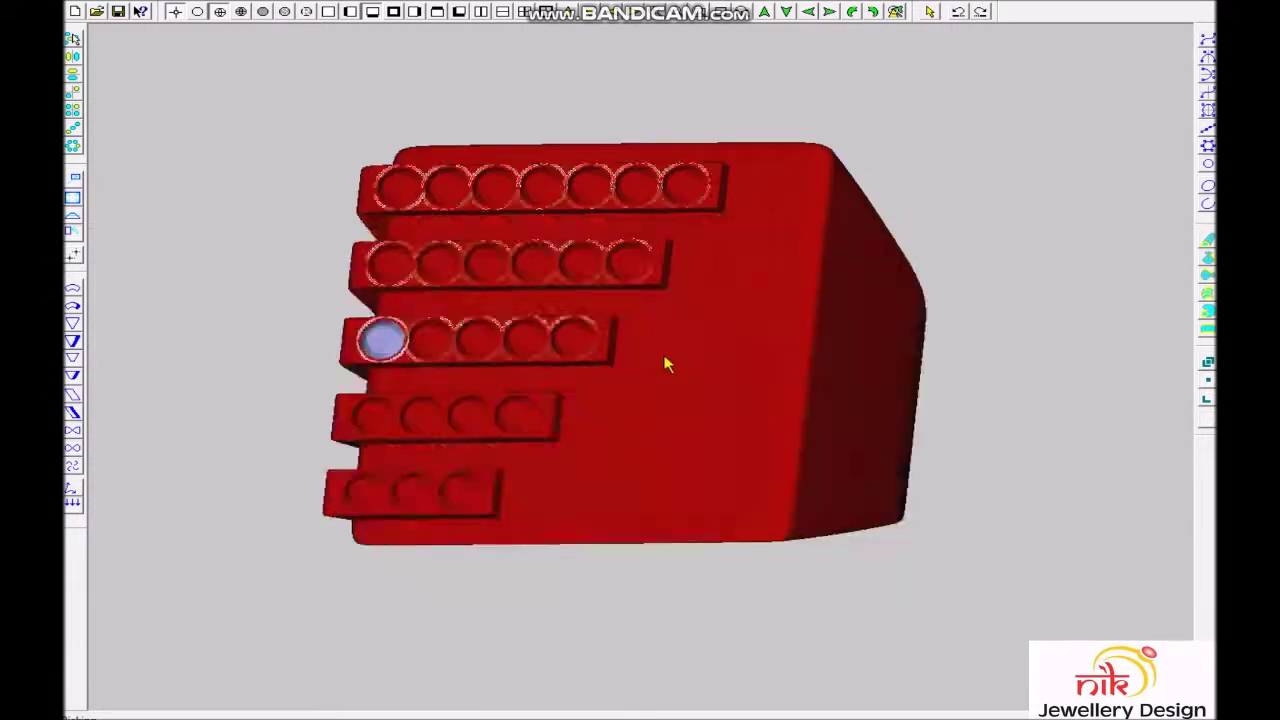
key(F2)
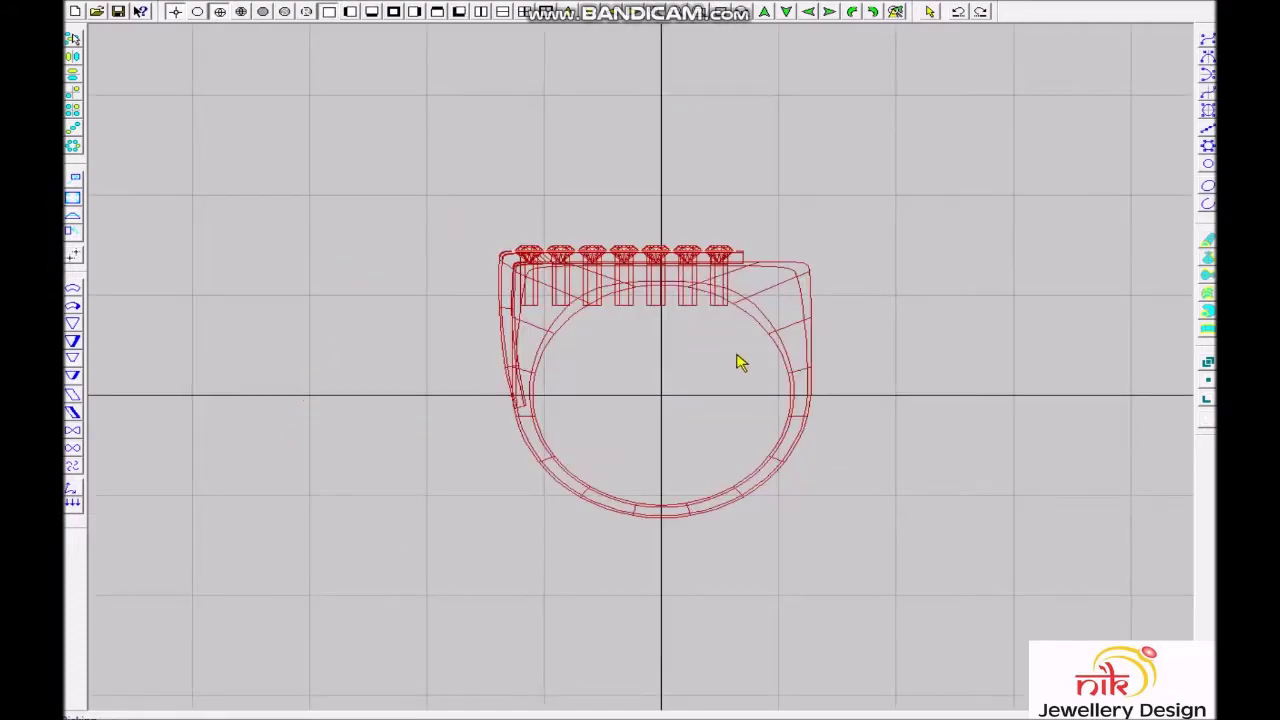
key(F5)
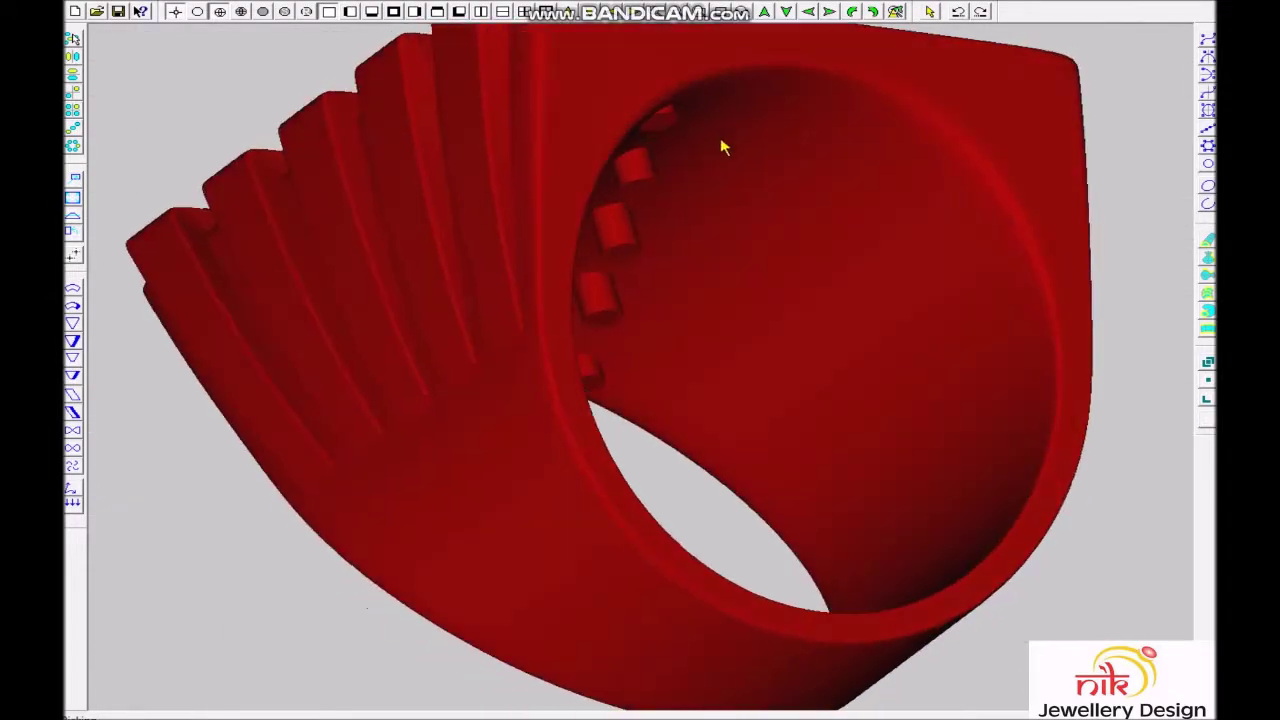
key(F2)
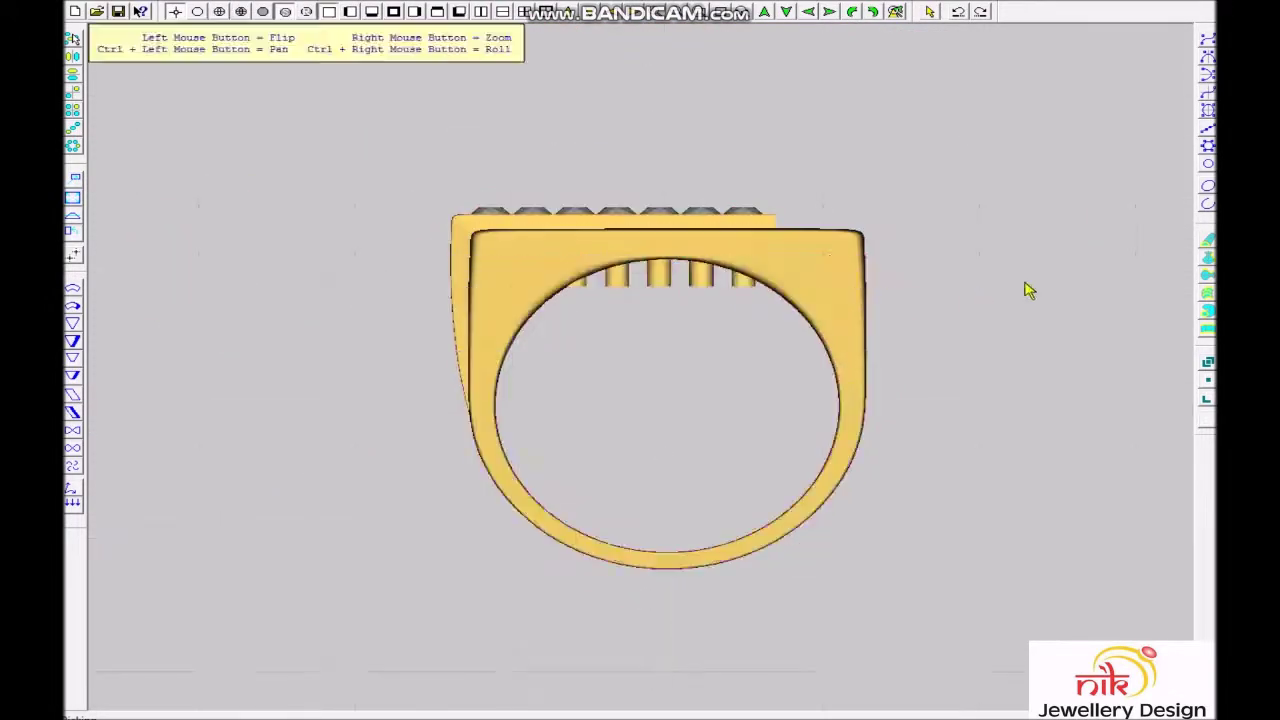
key(F5)
key(F1)
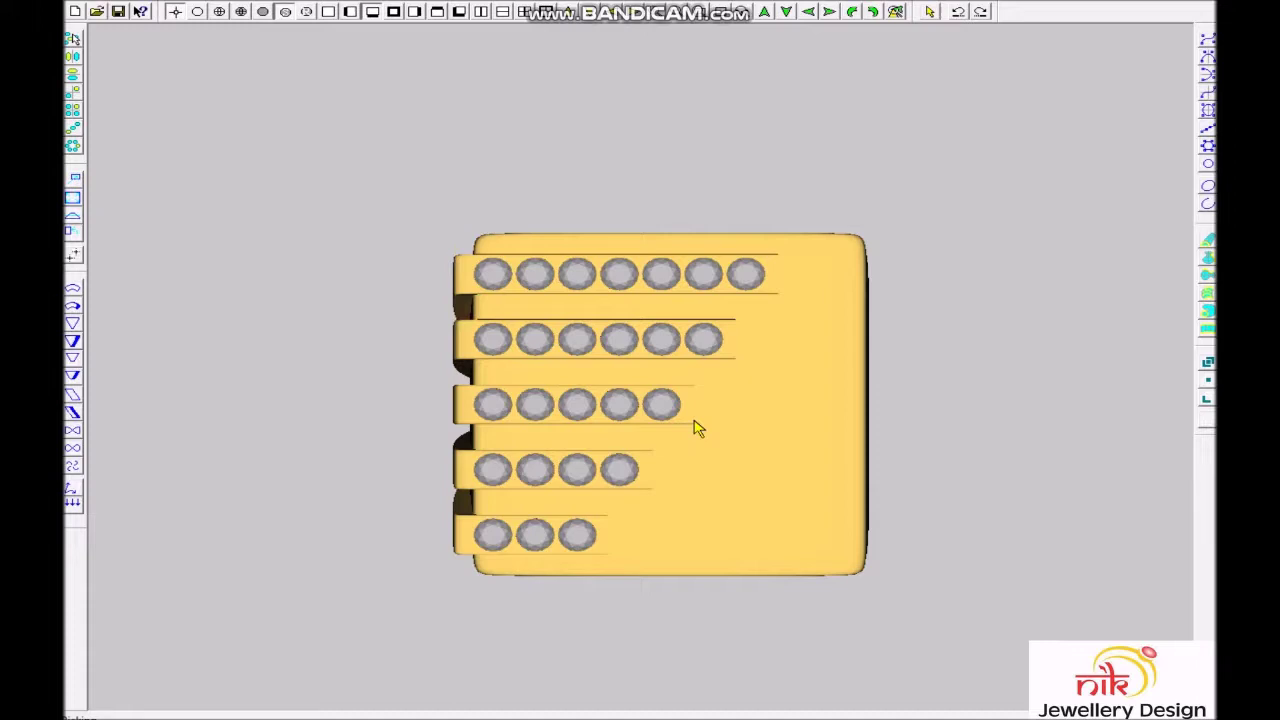
key(F2)
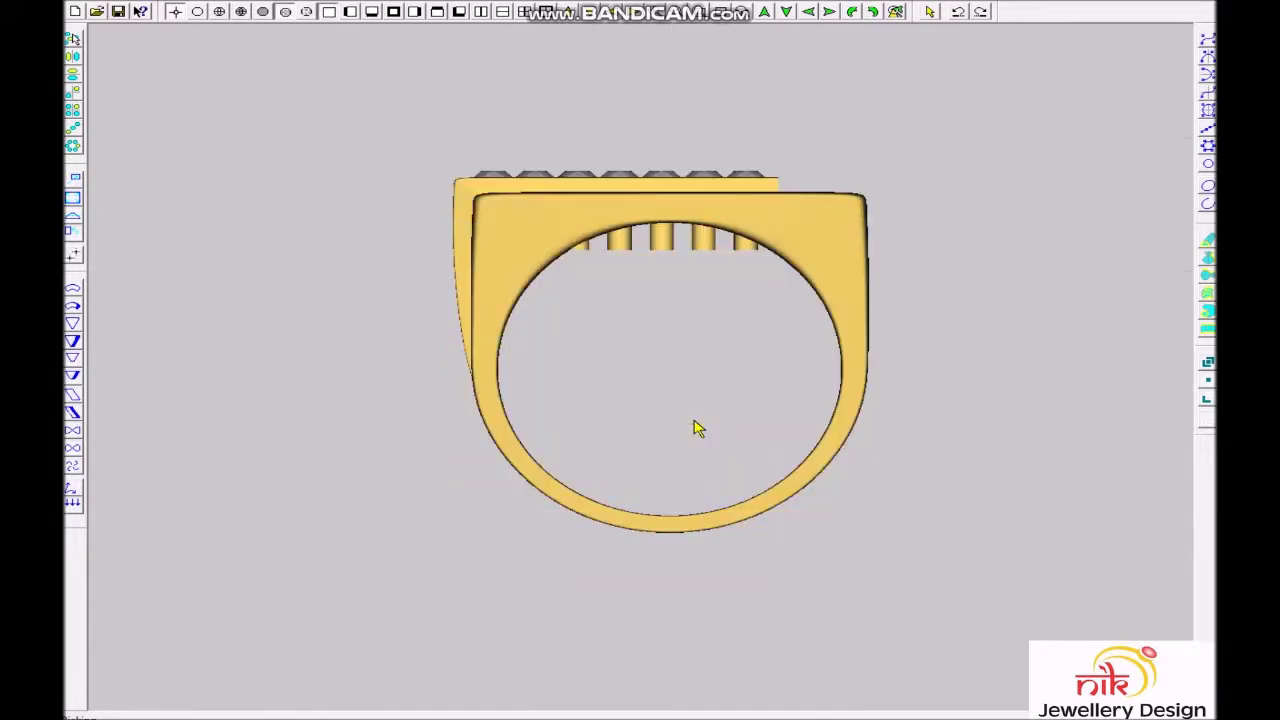
key(F4)
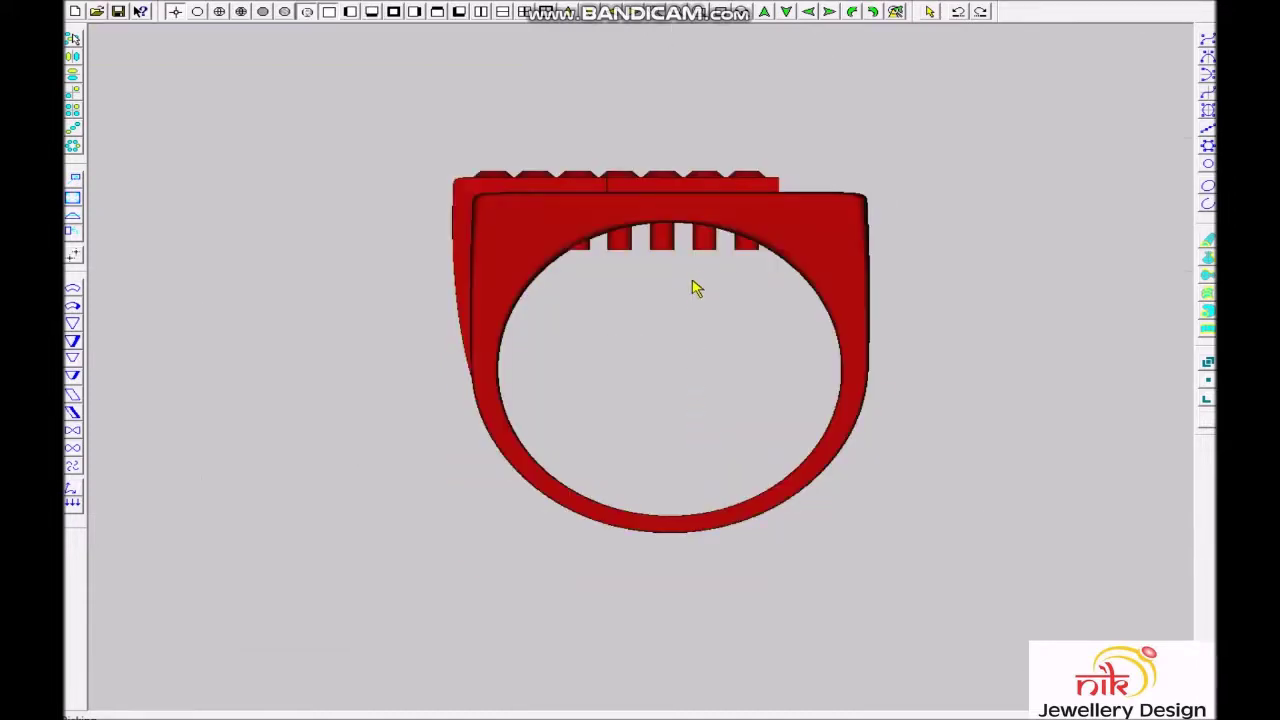
key(F2)
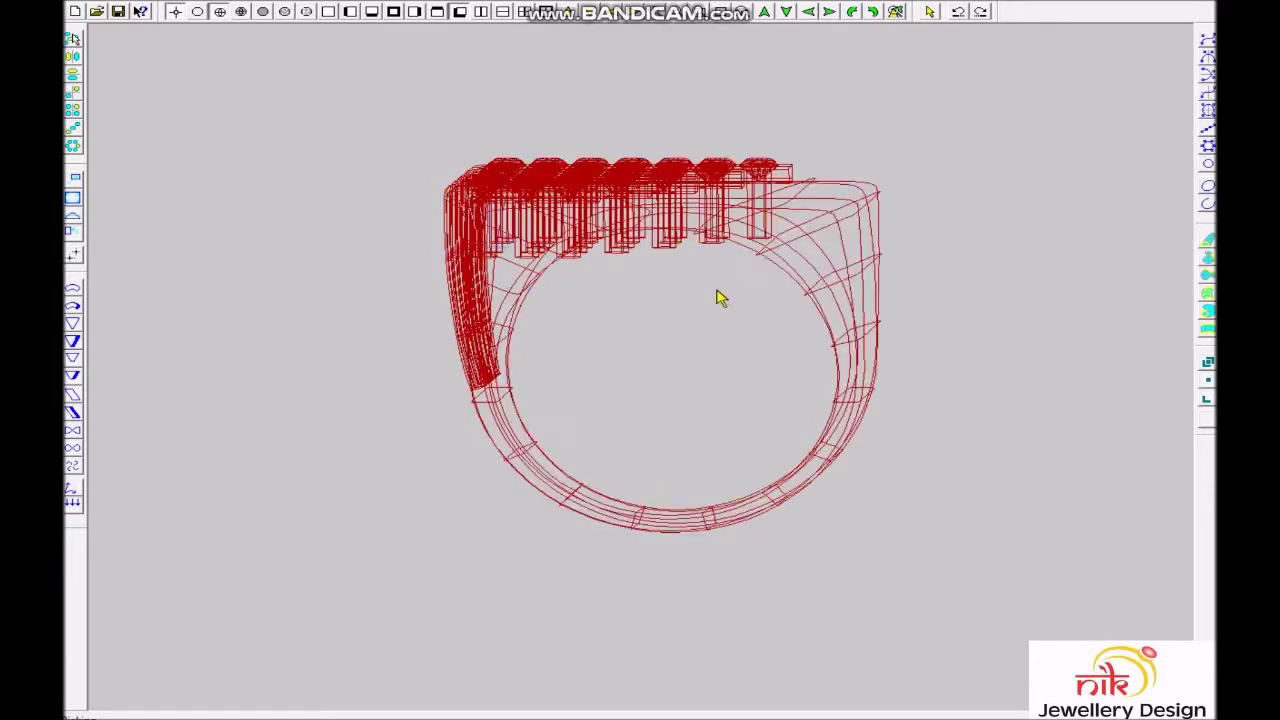
- Zoom in on the four-prong solitaire, select it, and start lifting it toward the ring top
click(685, 453)
click(622, 425)
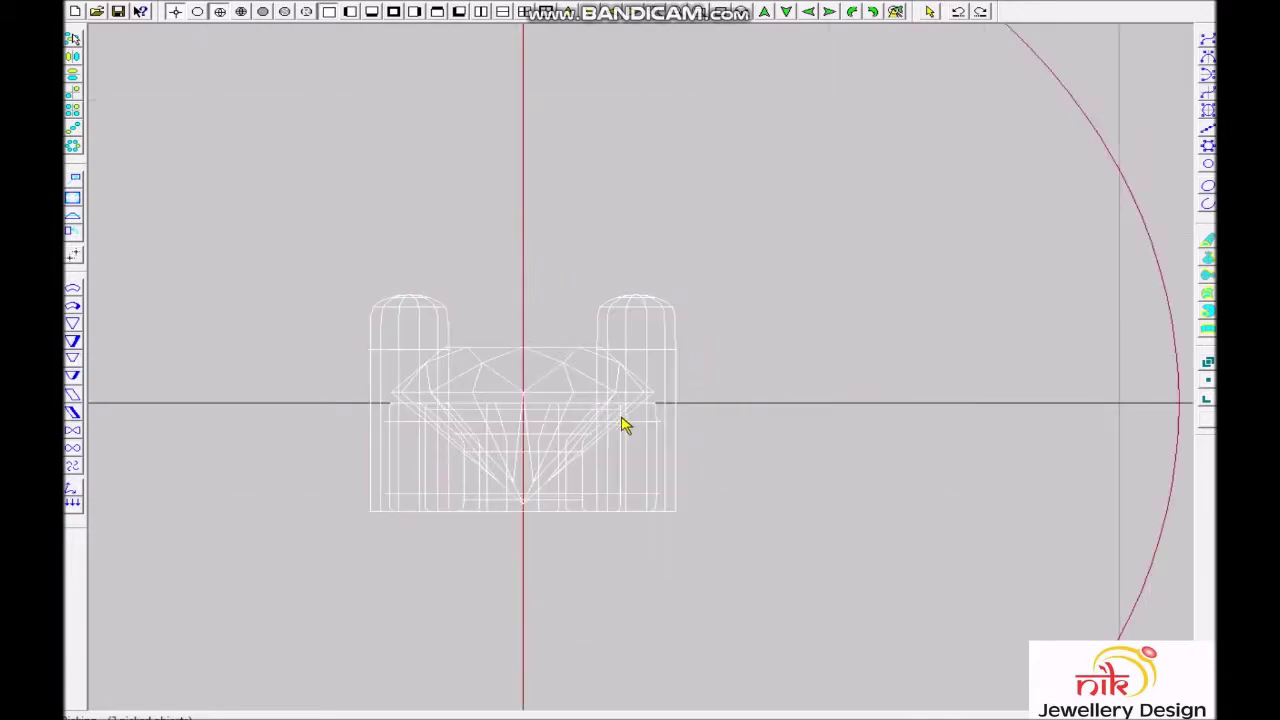
key(F2)
drag(643, 436, 645, 213)
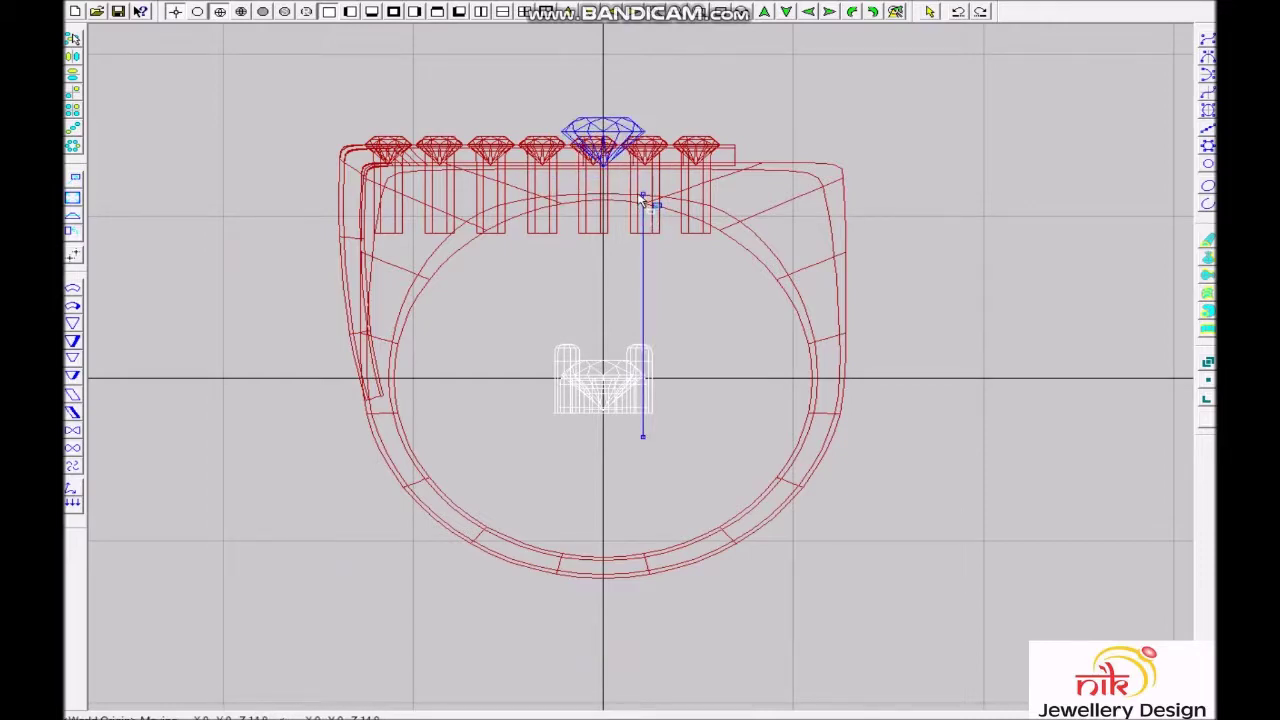
- Place the stone group on the ring top and lengthen its prongs
click(636, 205)
scroll(636, 205, up, 3)
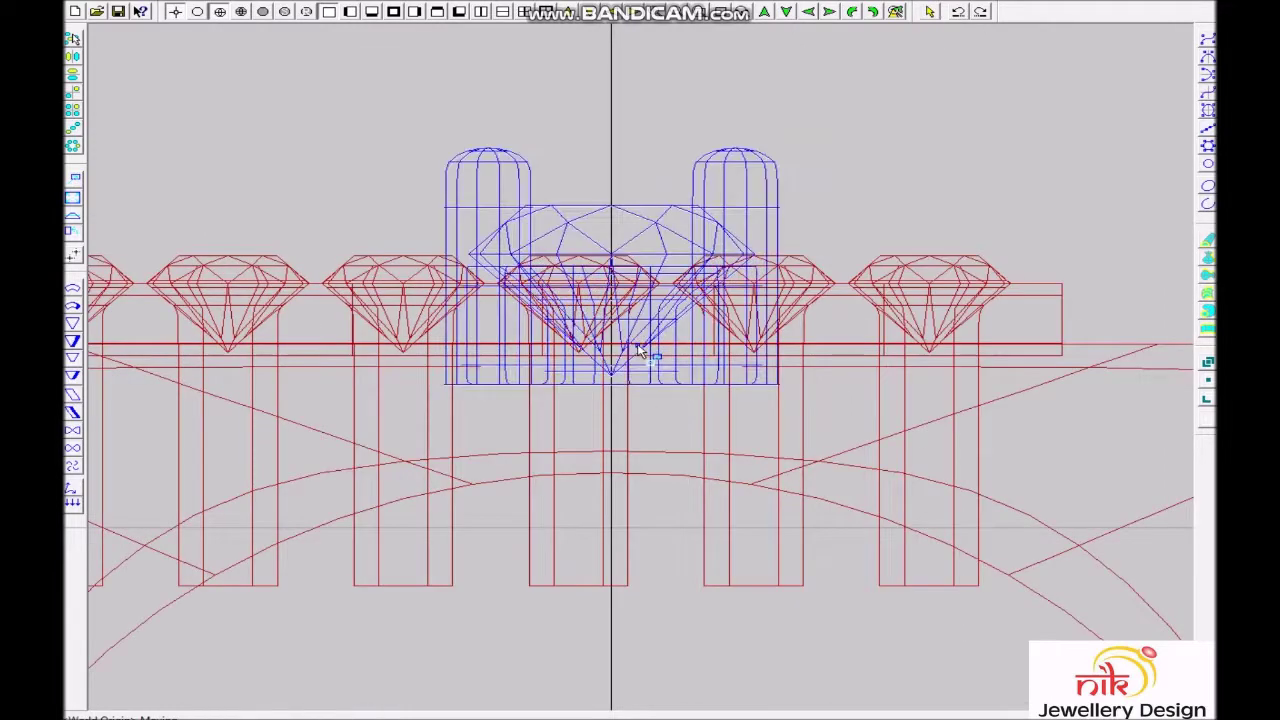
click(226, 500)
drag(650, 440, 677, 391)
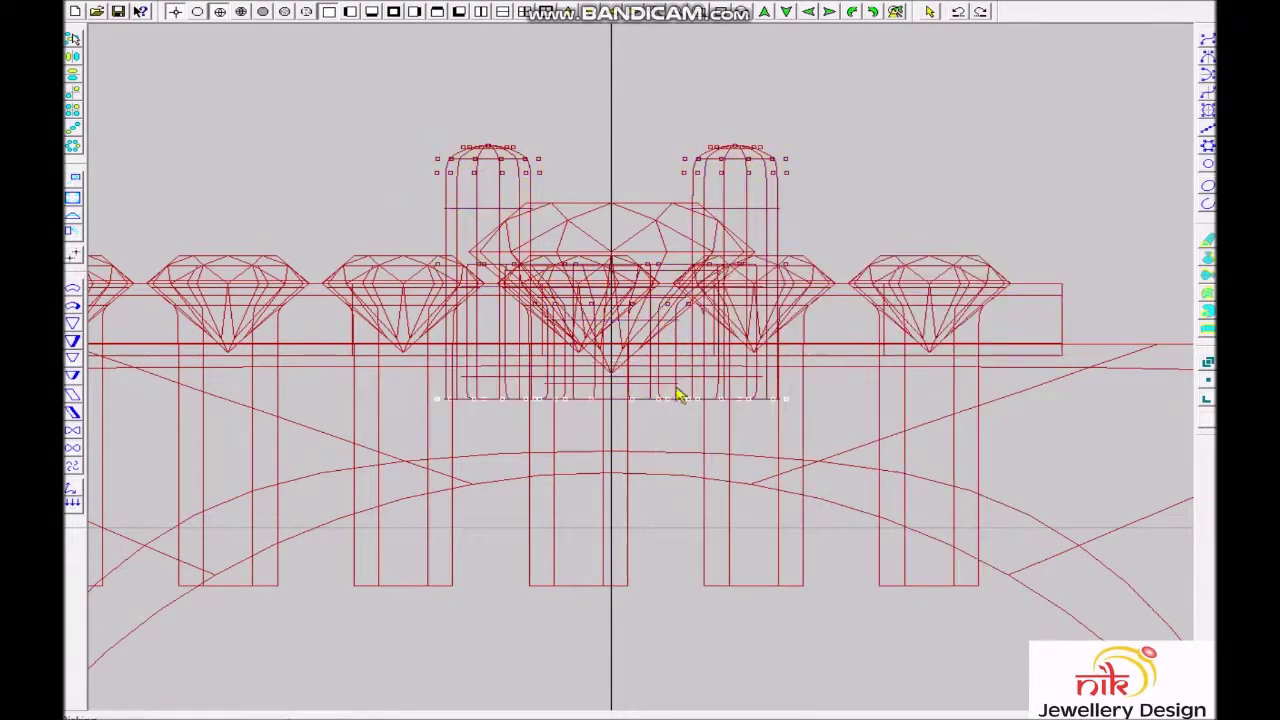
- In top view, move the solitaire right near the top face's lower-right corner
click(680, 223)
key(F2)
mouse_move(628, 410)
mouse_down()
mouse_move(770, 430)
mouse_move(768, 562)
mouse_up()
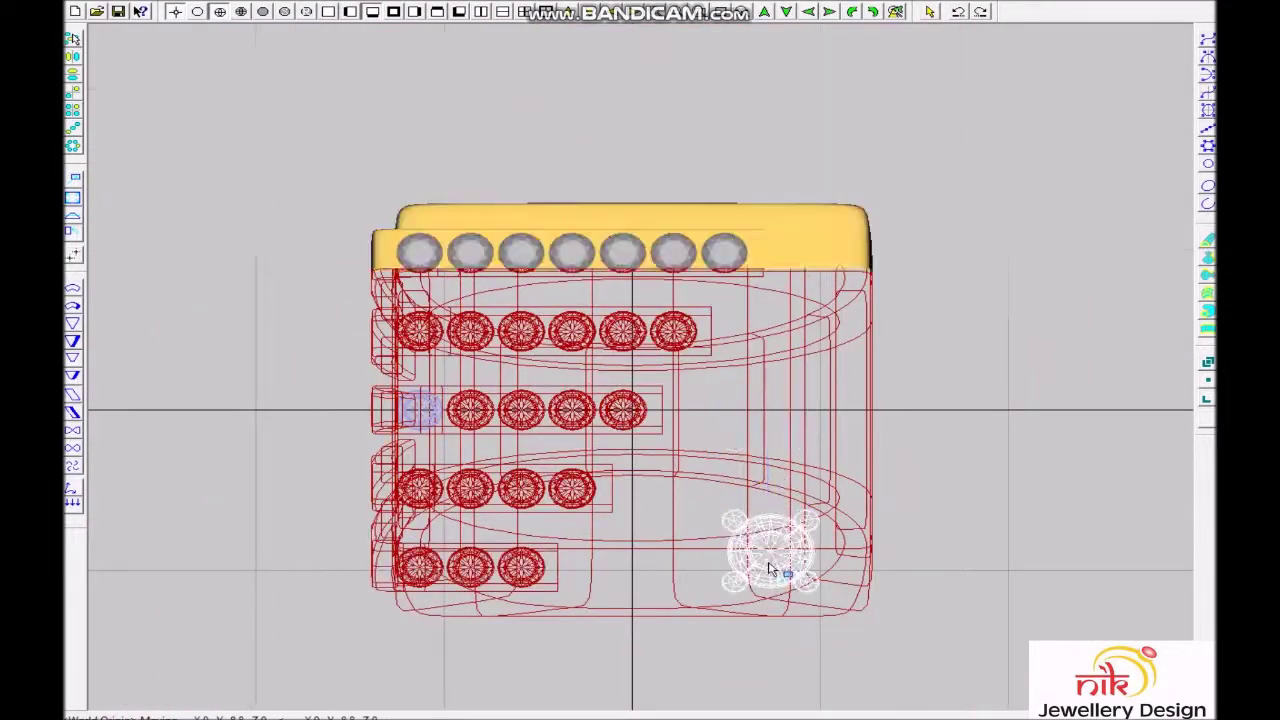
drag(754, 668, 778, 386)
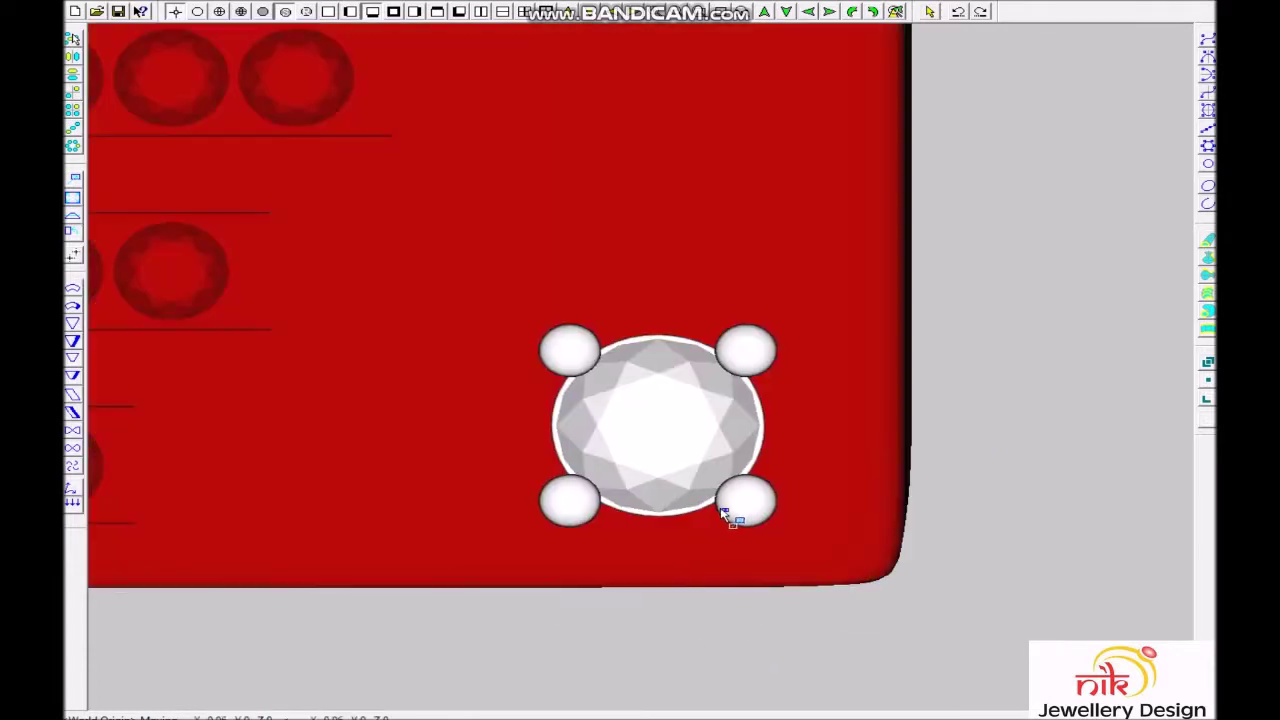
key(alt+Tab)
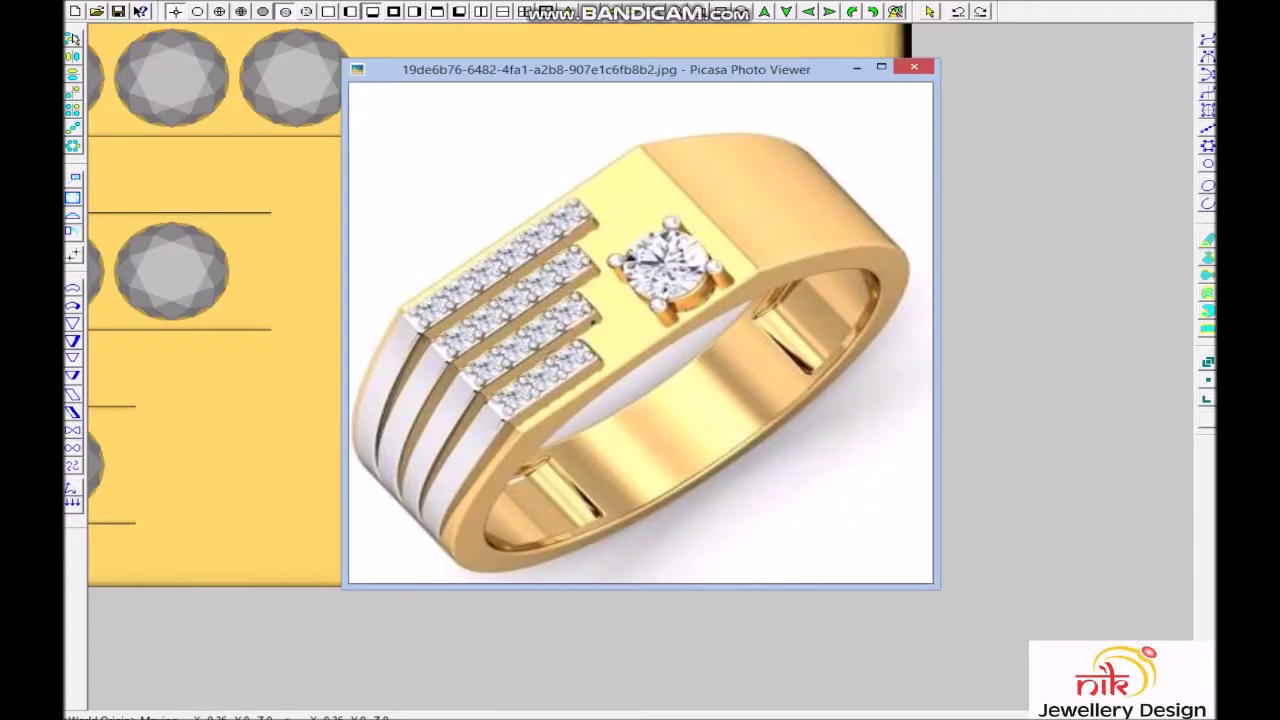
key(alt+Tab)
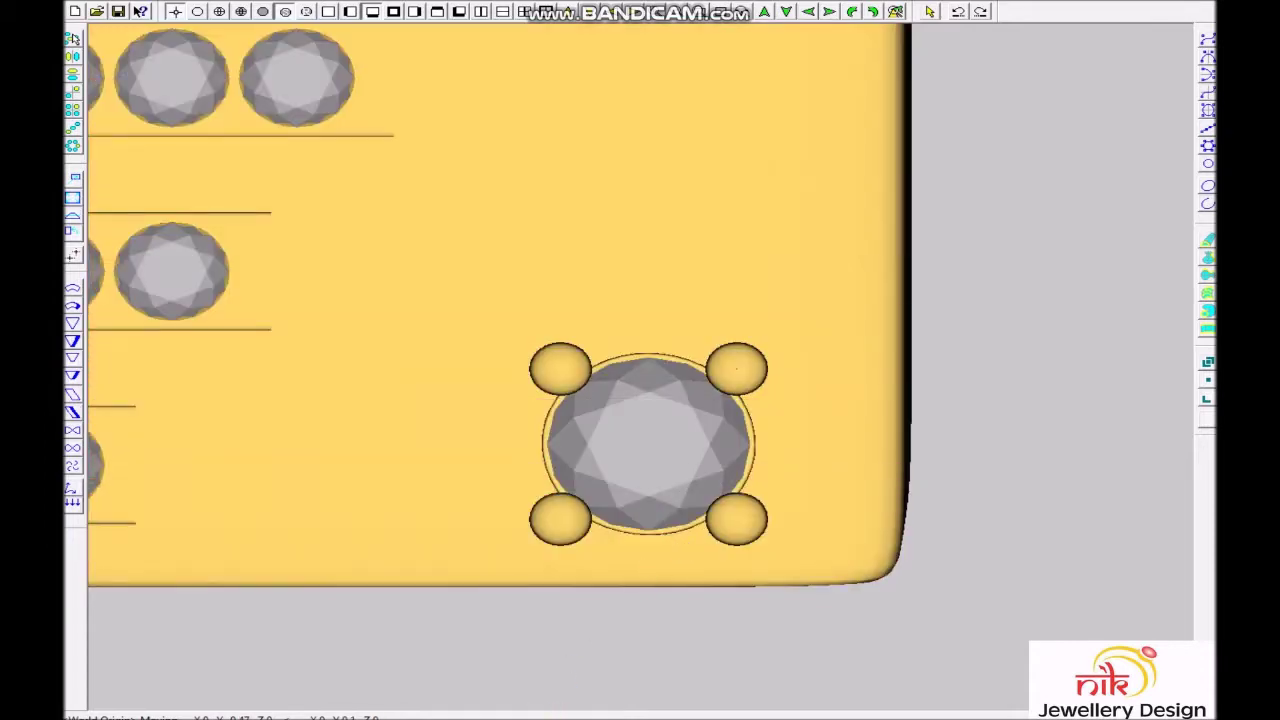
key(alt+Tab)
key(alt+Tab)
scroll(710, 546, down, 2)
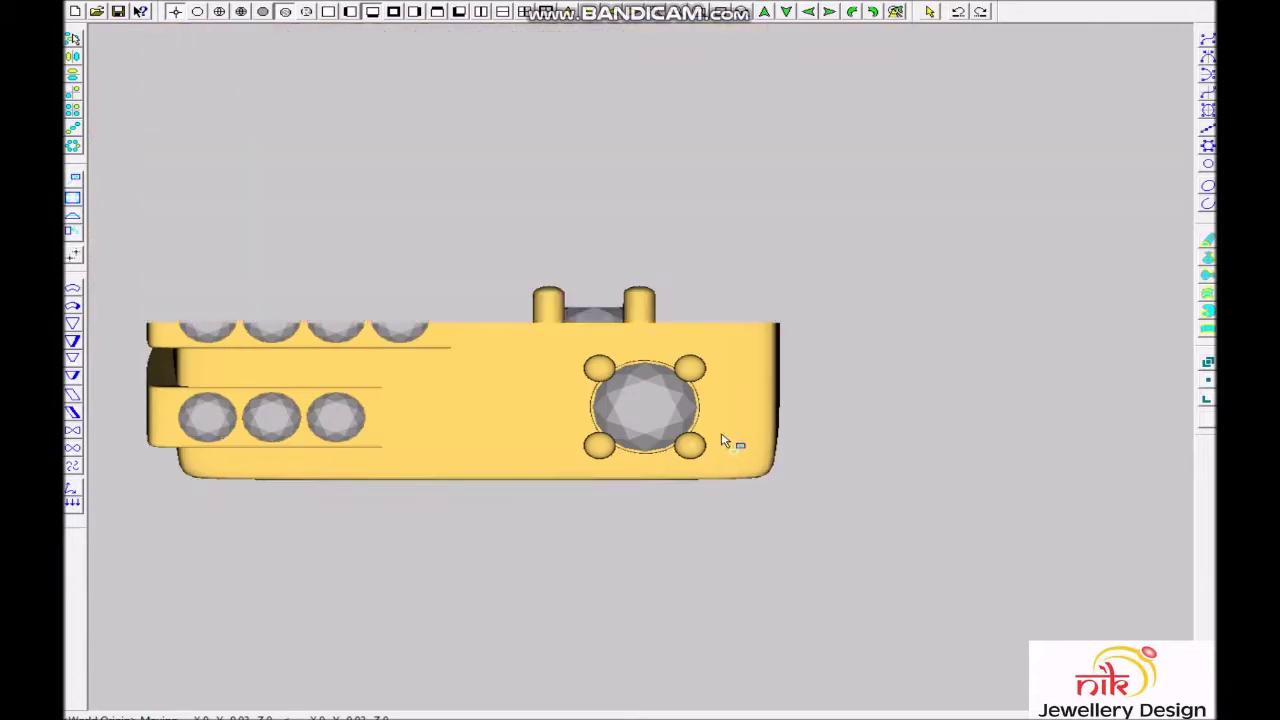
scroll(608, 380, up, 2)
scroll(640, 486, up, 2)
scroll(663, 421, up, 2)
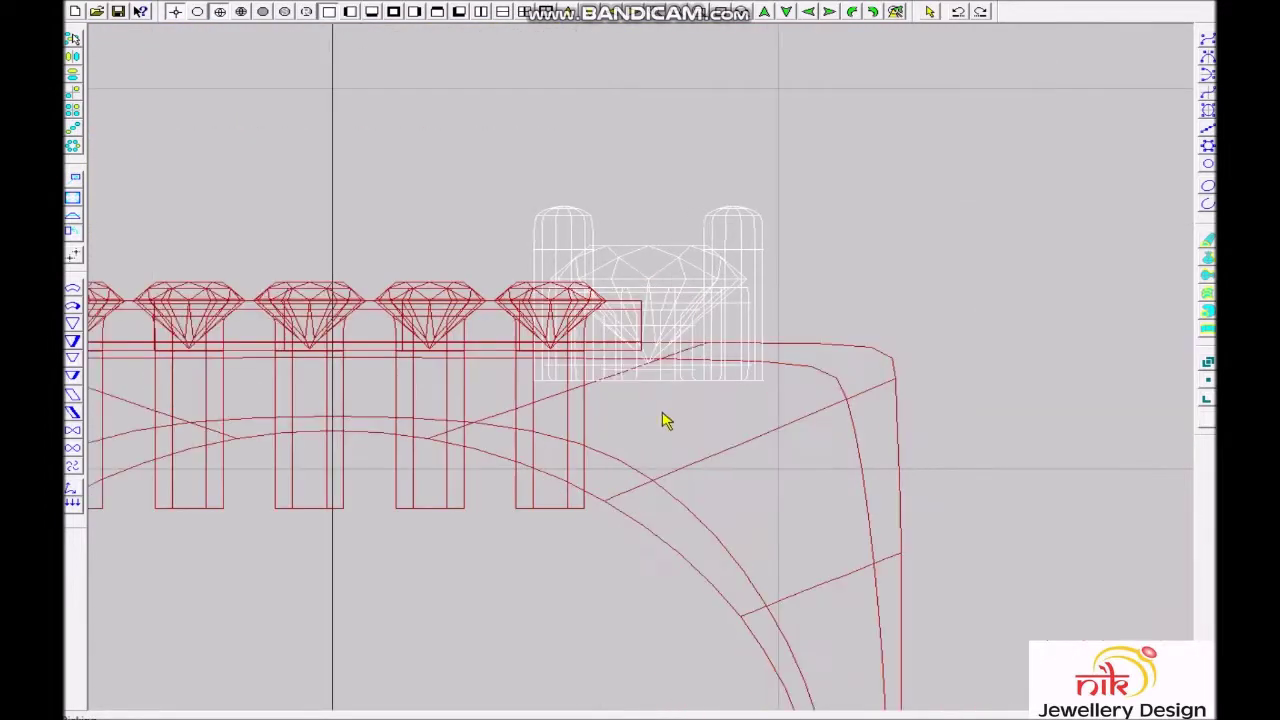
- Extend the band's profile curves further upward from their ends
scroll(663, 421, down, 2)
middle_drag(580, 566, 966, 191)
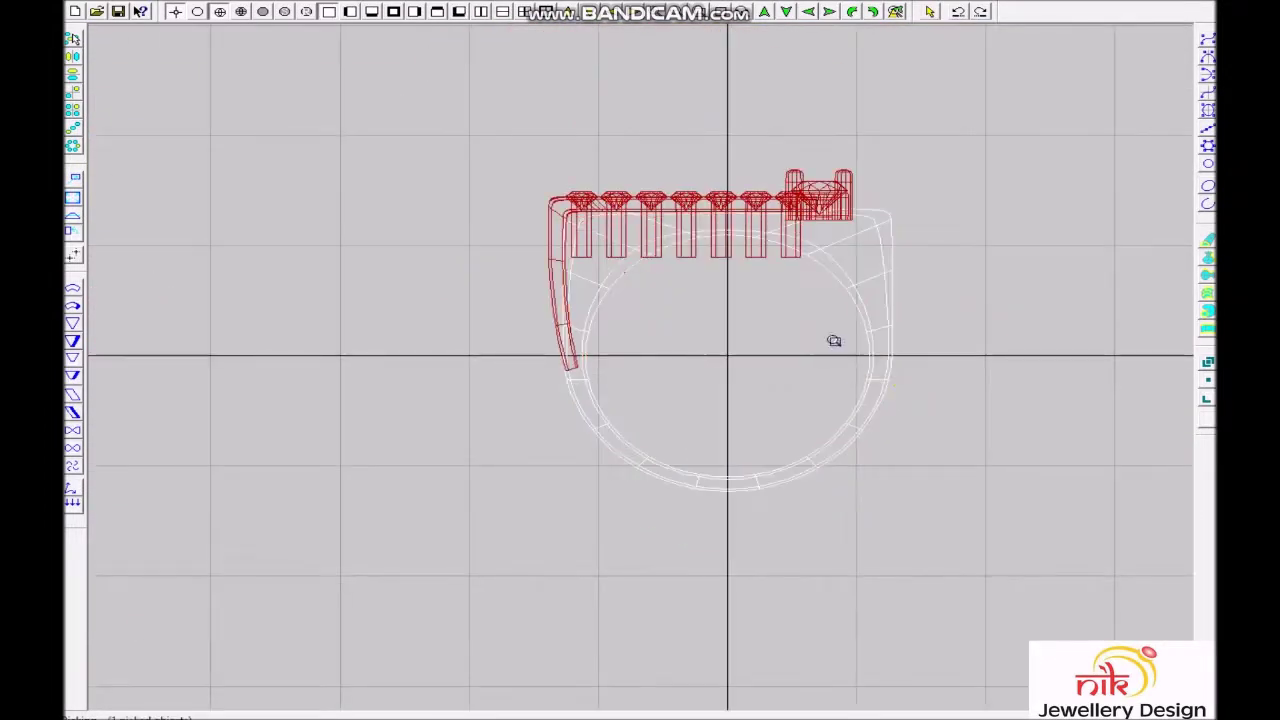
scroll(835, 352, up, 2)
scroll(837, 350, up, 1)
click(766, 333)
drag(771, 400, 586, 514)
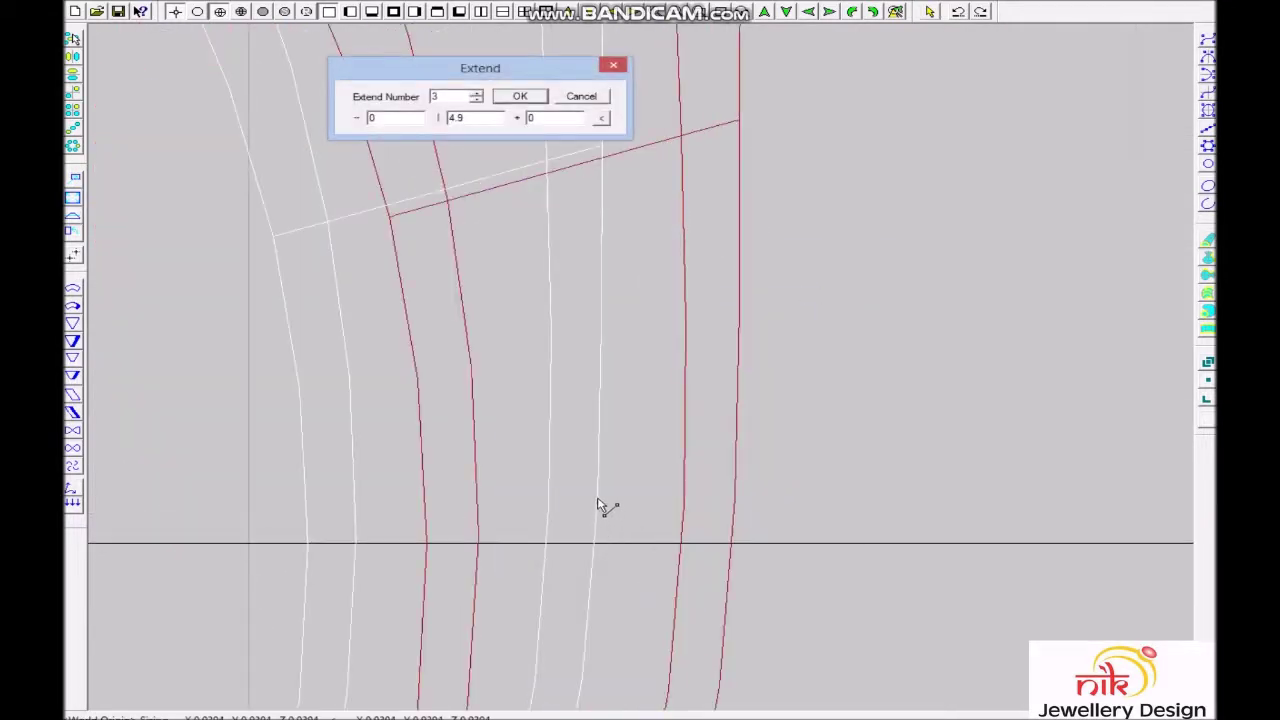
click(597, 499)
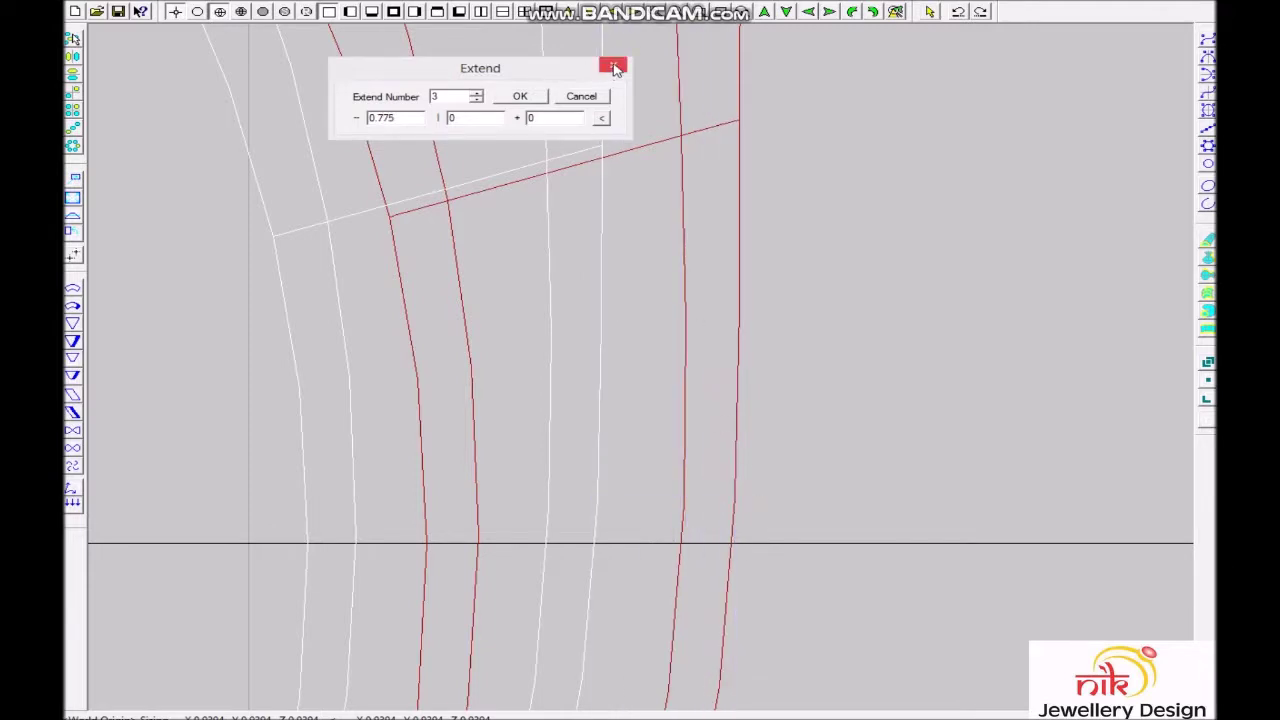
scroll(632, 592, up, 2)
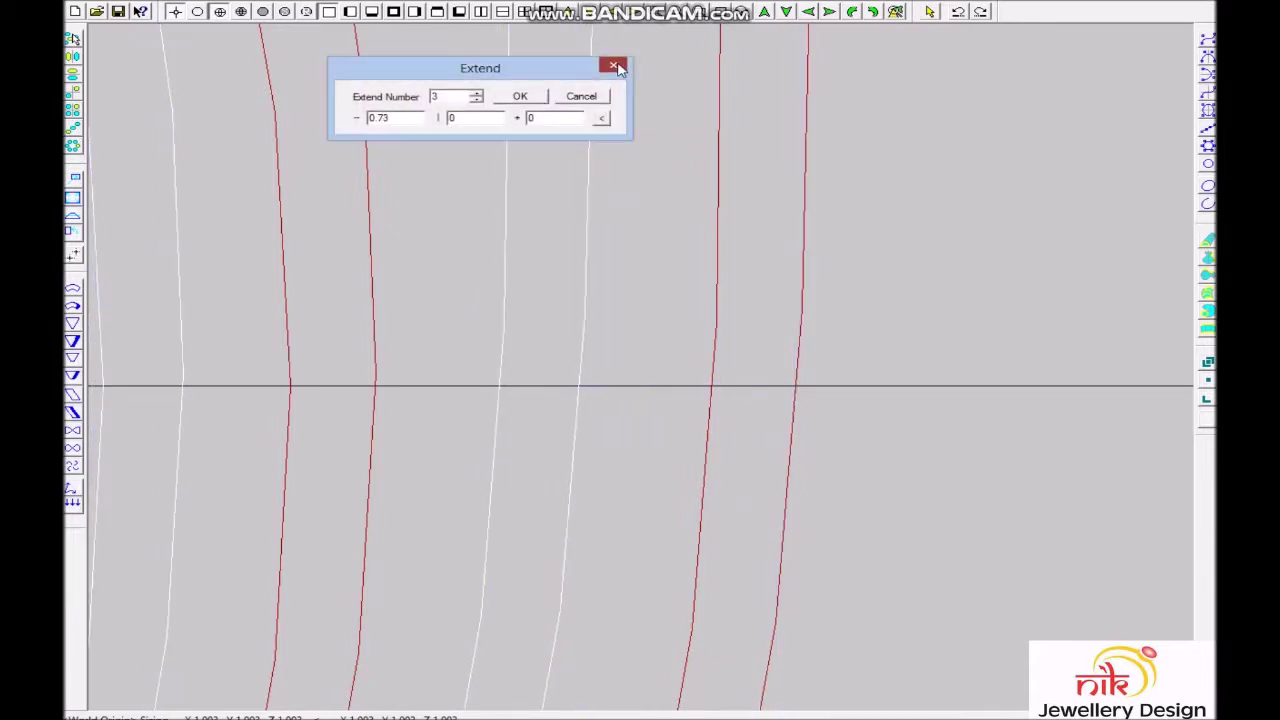
click(520, 96)
- Create a diameter-7, 16-CV guide circle and draw a new curve along the left side
key(c)
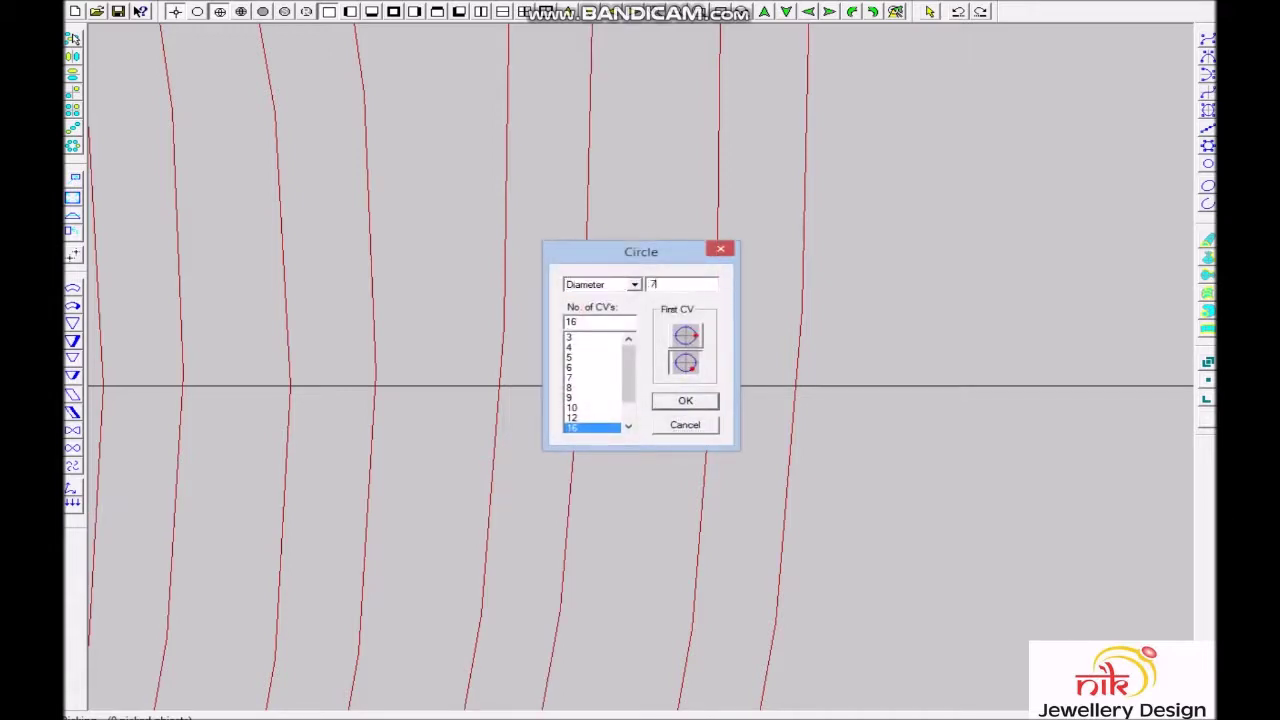
key(Return)
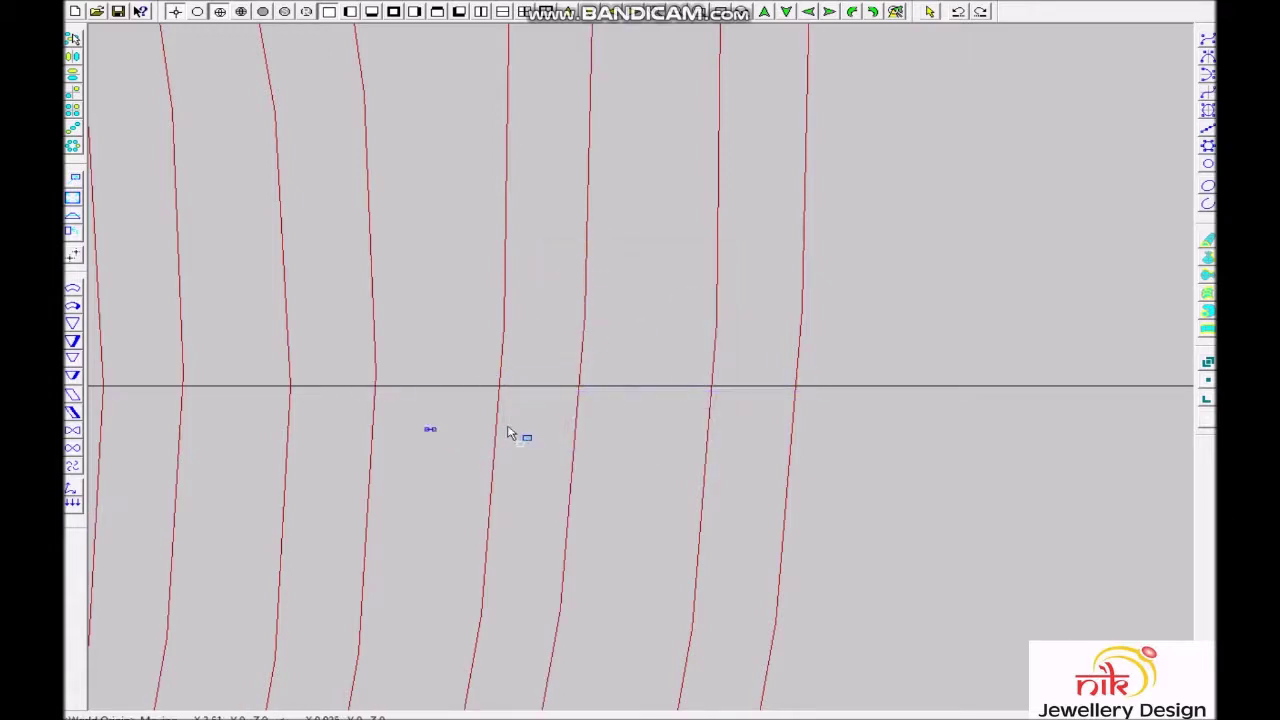
drag(1104, 538, 1104, 538)
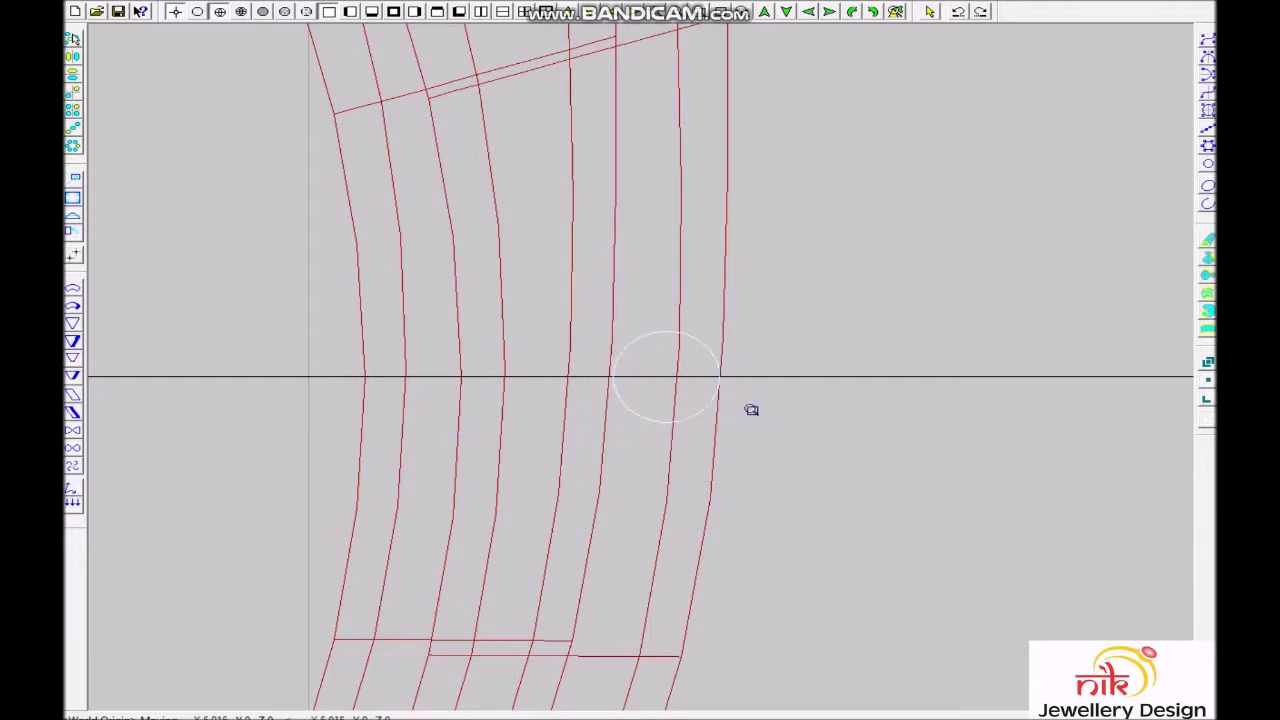
scroll(753, 410, up, 5)
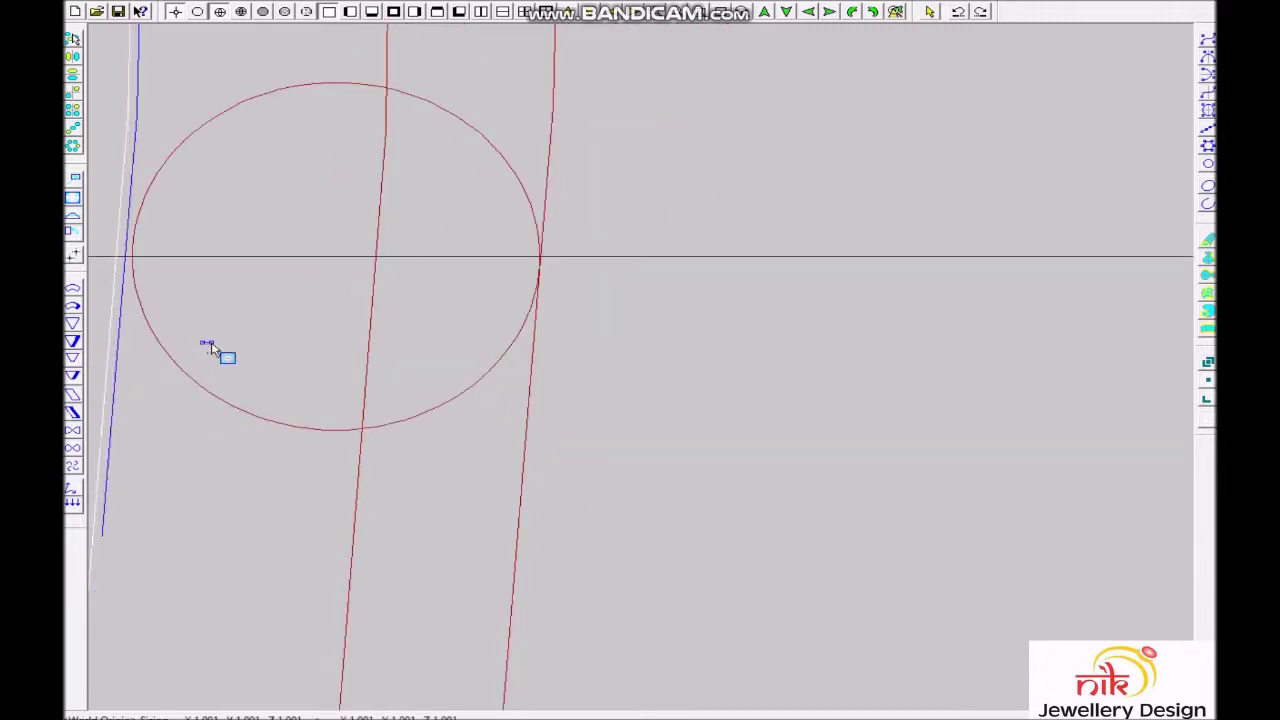
drag(218, 348, 220, 350)
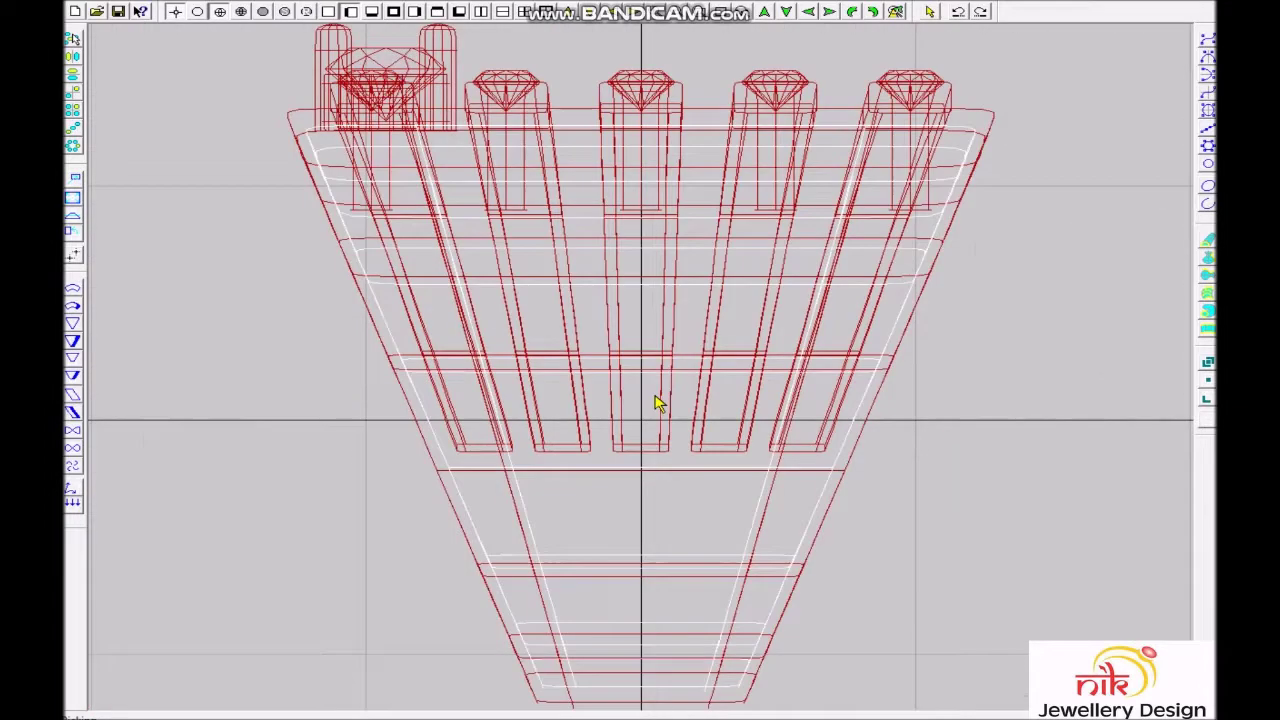
- Select the band's side section and shift it 0.5 to the left
click(614, 443)
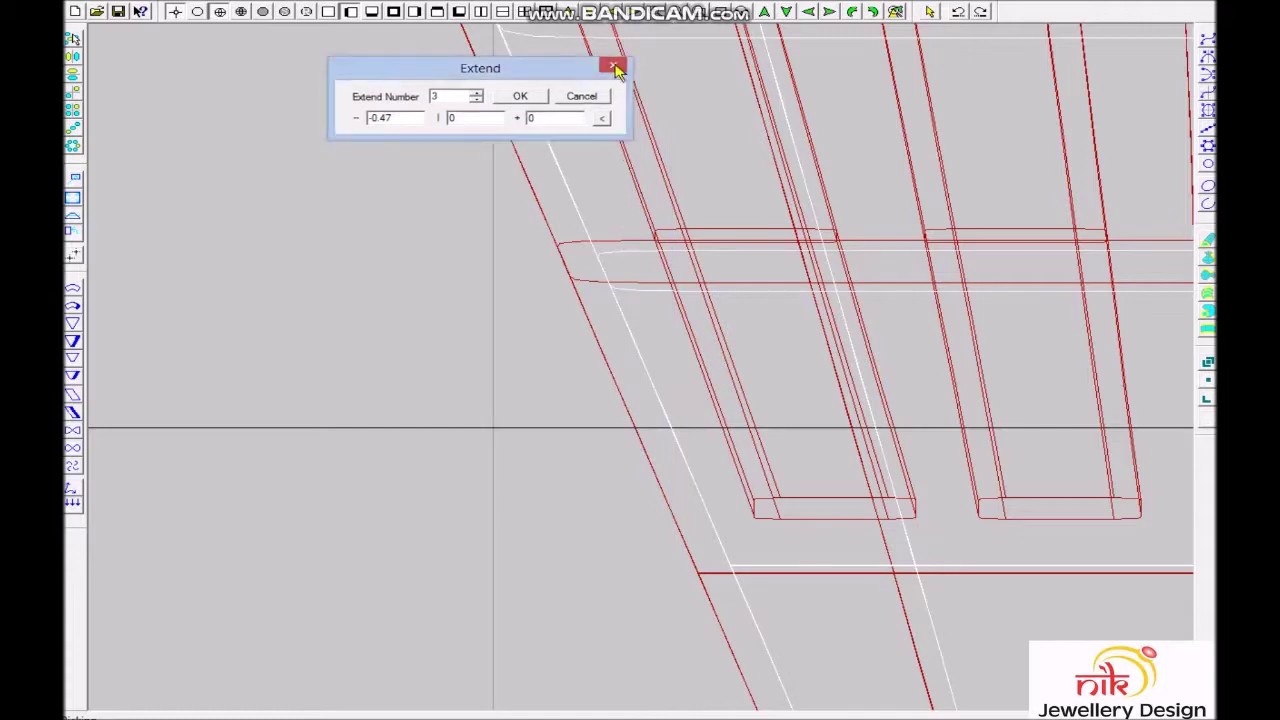
scroll(622, 327, up, 5)
scroll(631, 308, down, 2)
drag(654, 180, 258, 670)
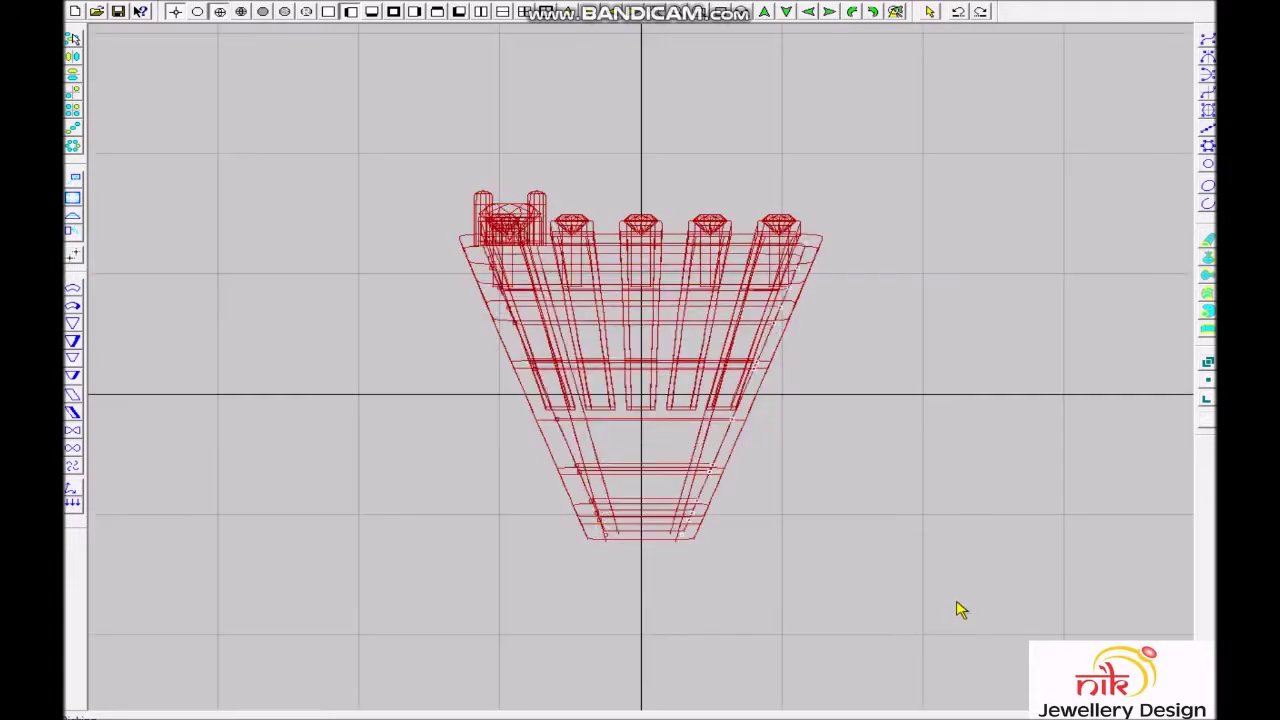
click(526, 480)
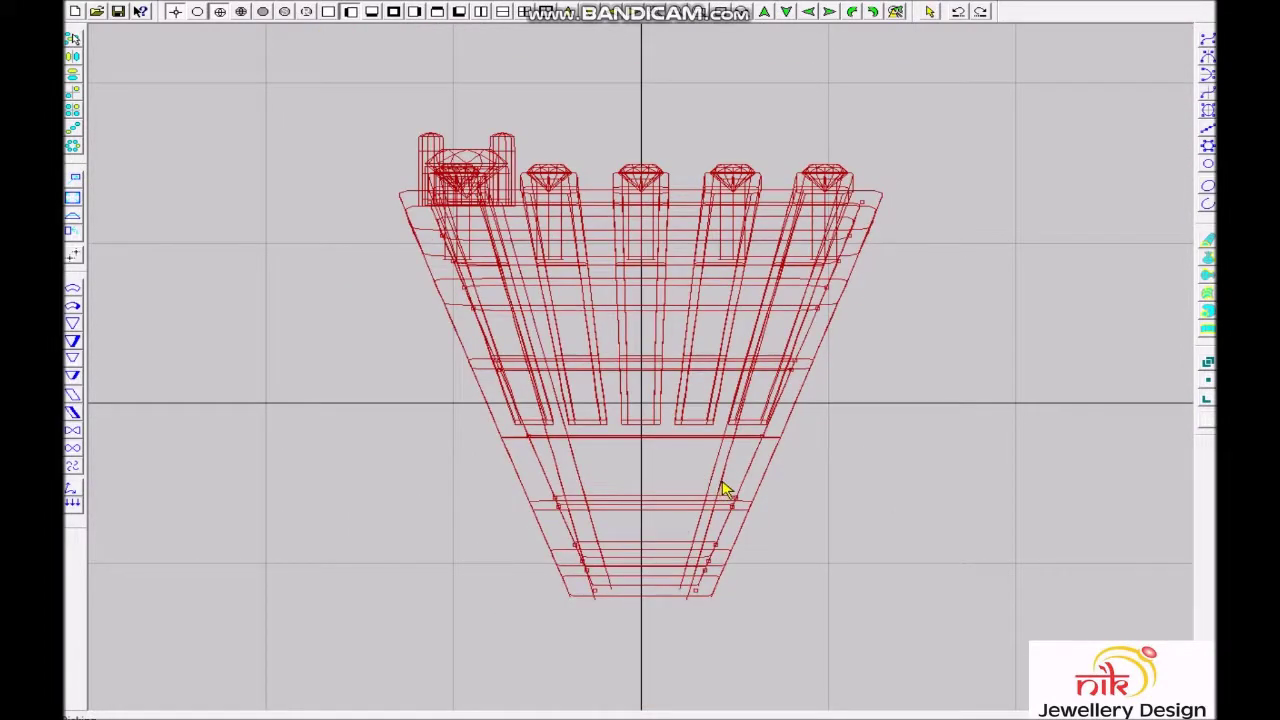
key(ctrl+t)
key(Return)
key(ctrl+t)
key(Return)
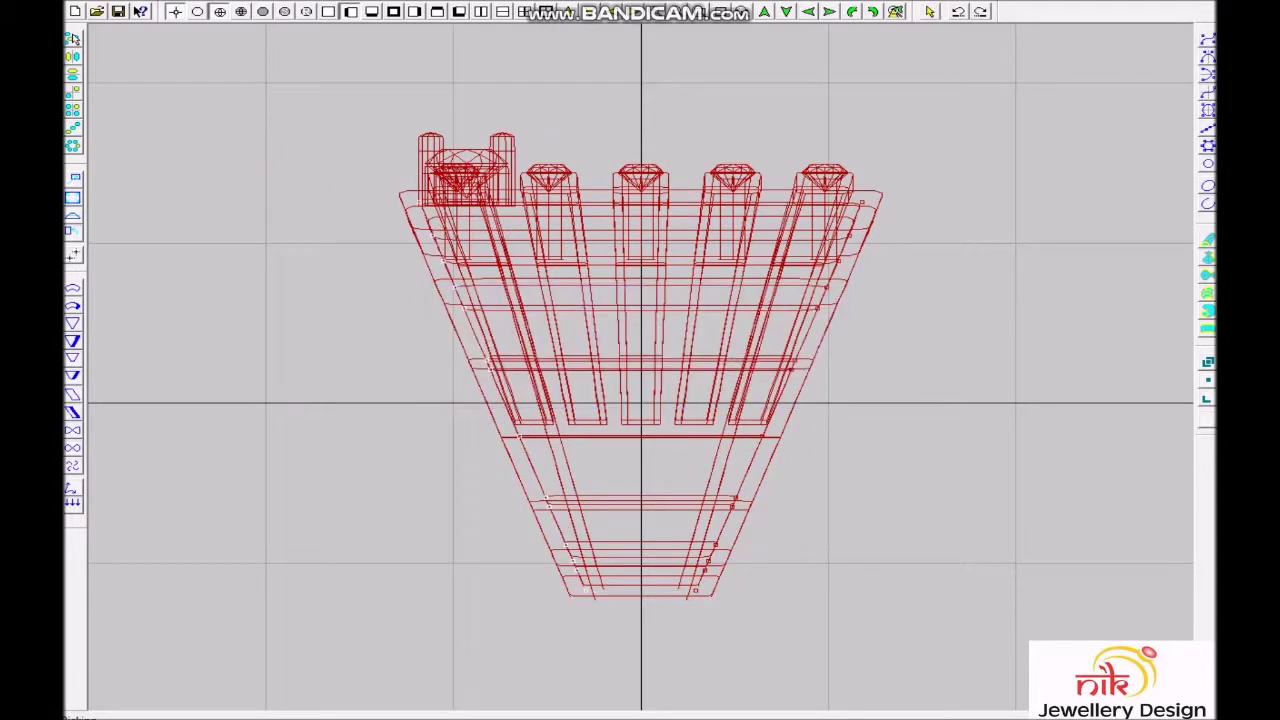
- Extend the side section into 3 stepped copies spaced 0.905 apart, viewed from the front
scroll(545, 410, up, 3)
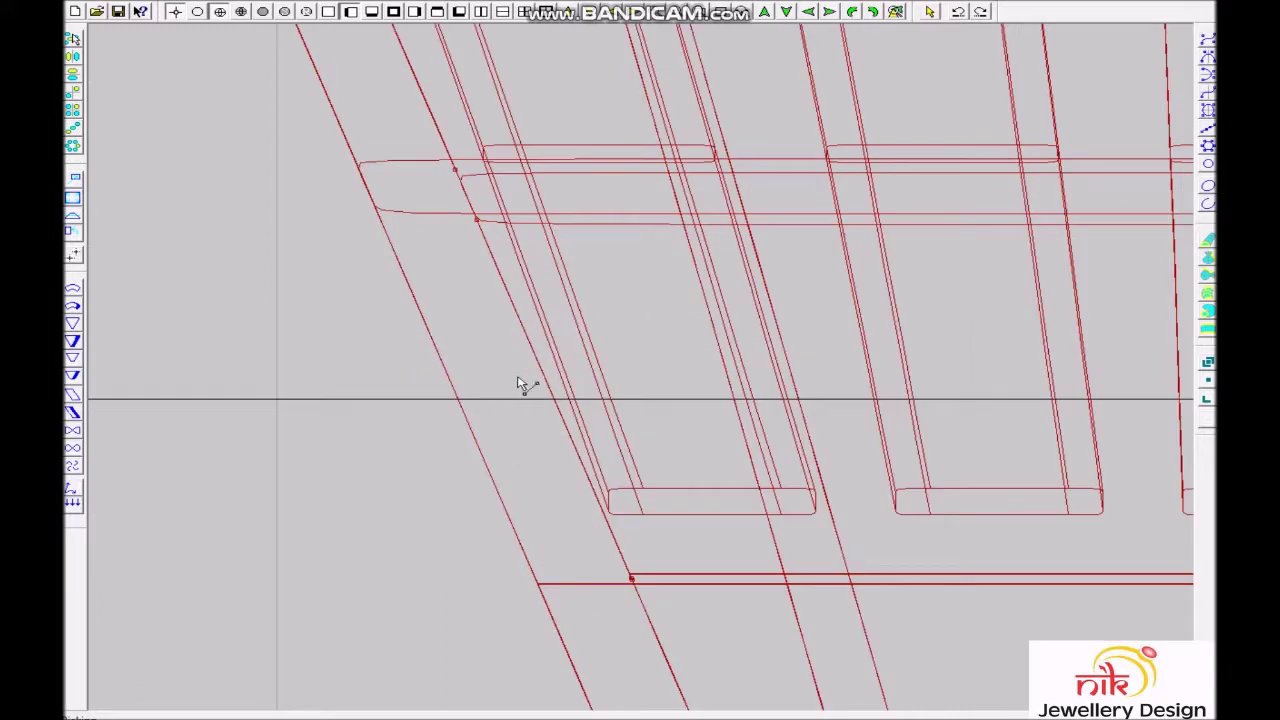
key(ctrl+e)
click(557, 407)
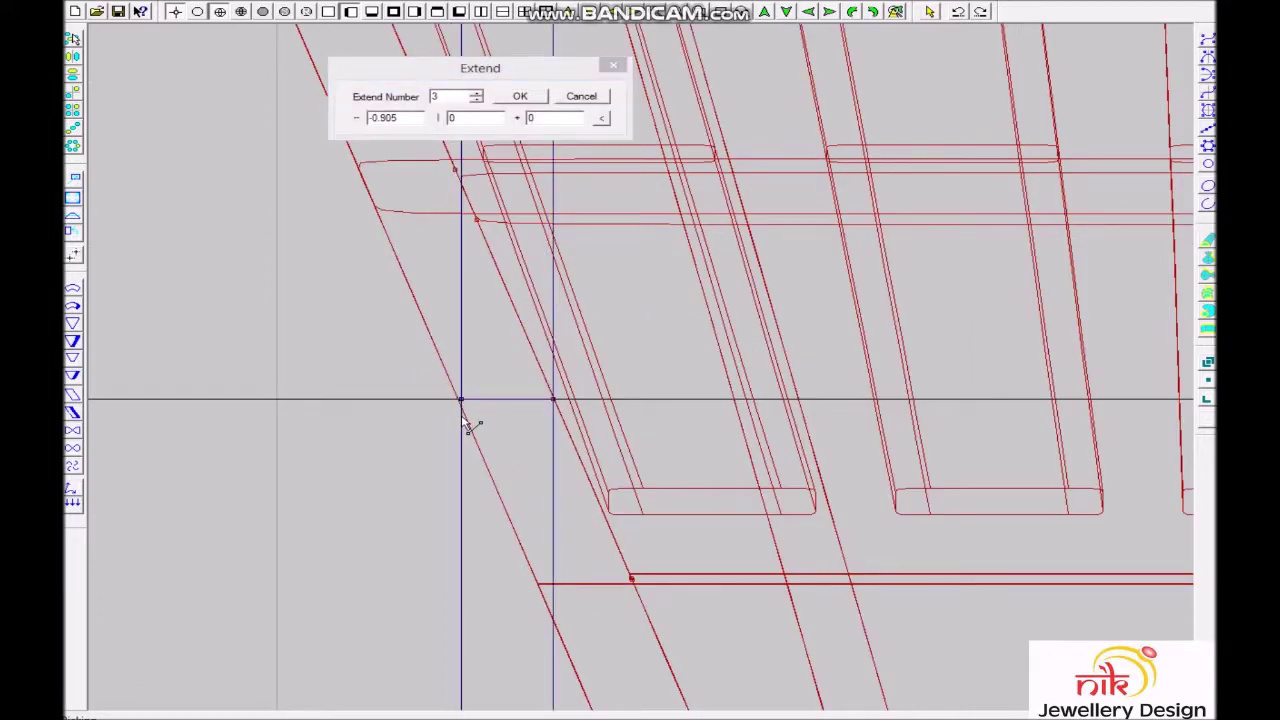
click(612, 67)
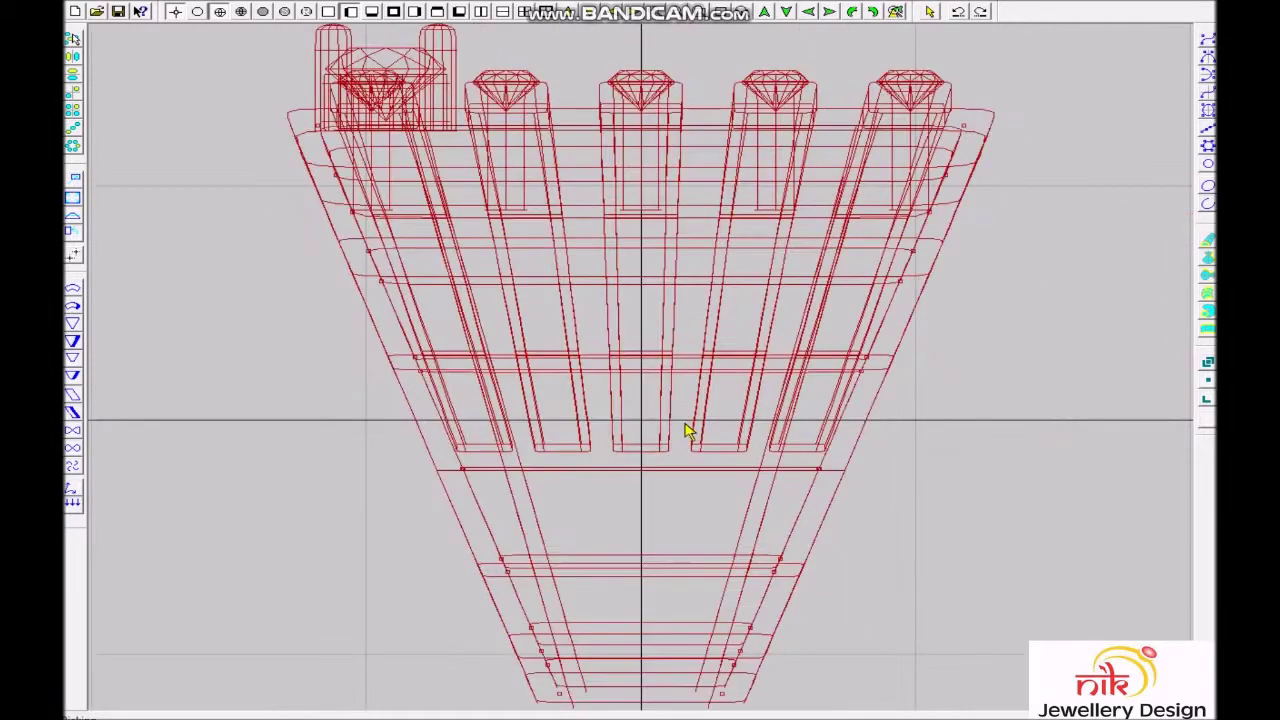
right_drag(505, 510, 643, 556)
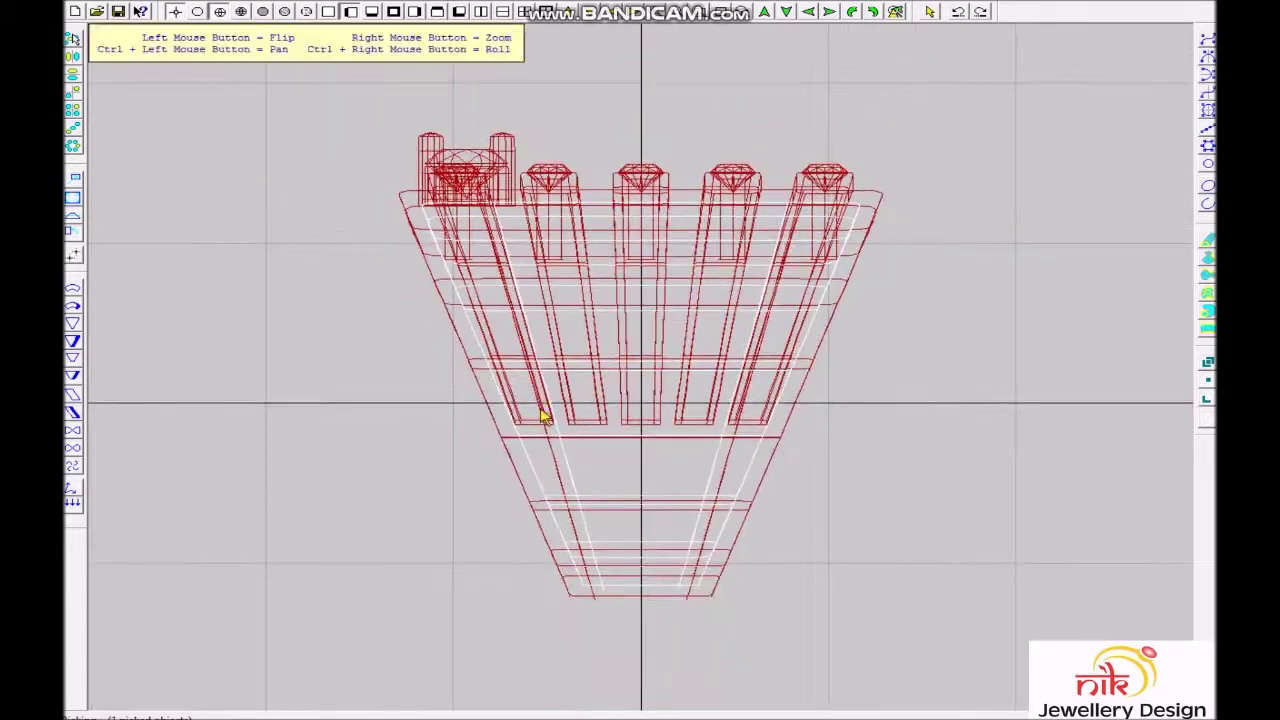
drag(448, 424, 824, 664)
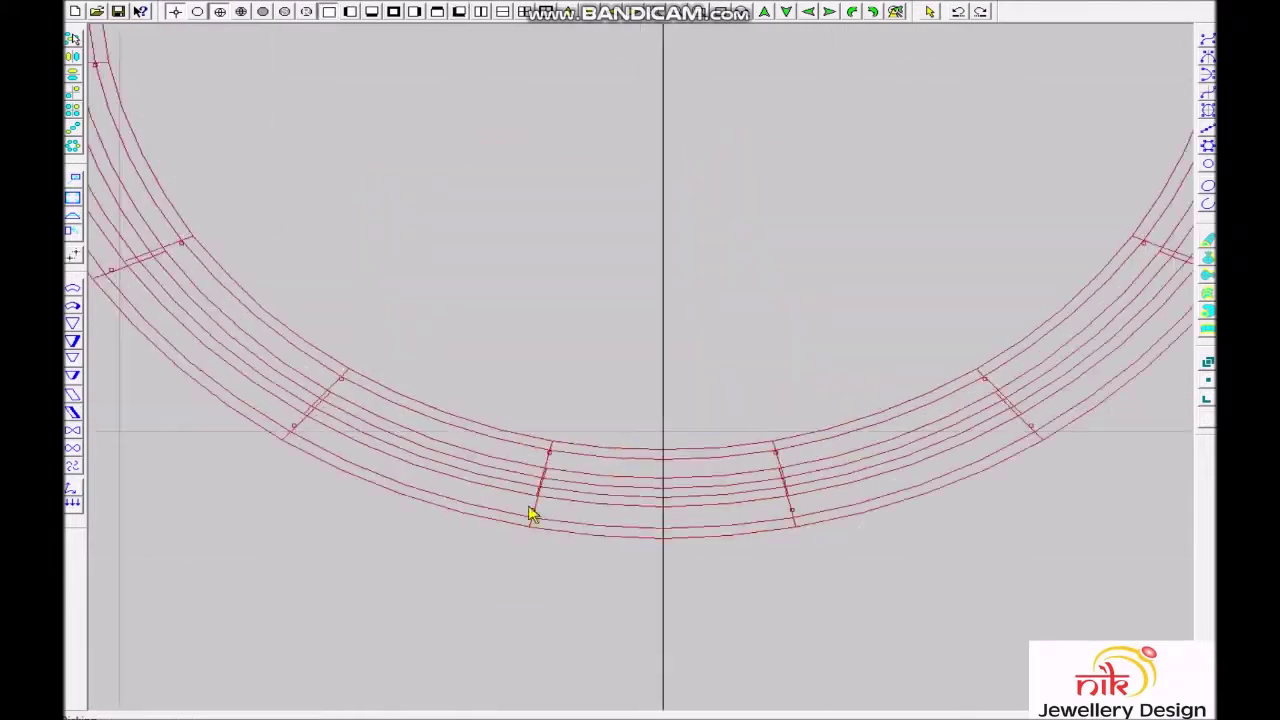
- Raise the inner bottom curves' control points into a flatter band and check the stone holes inside
click(706, 491)
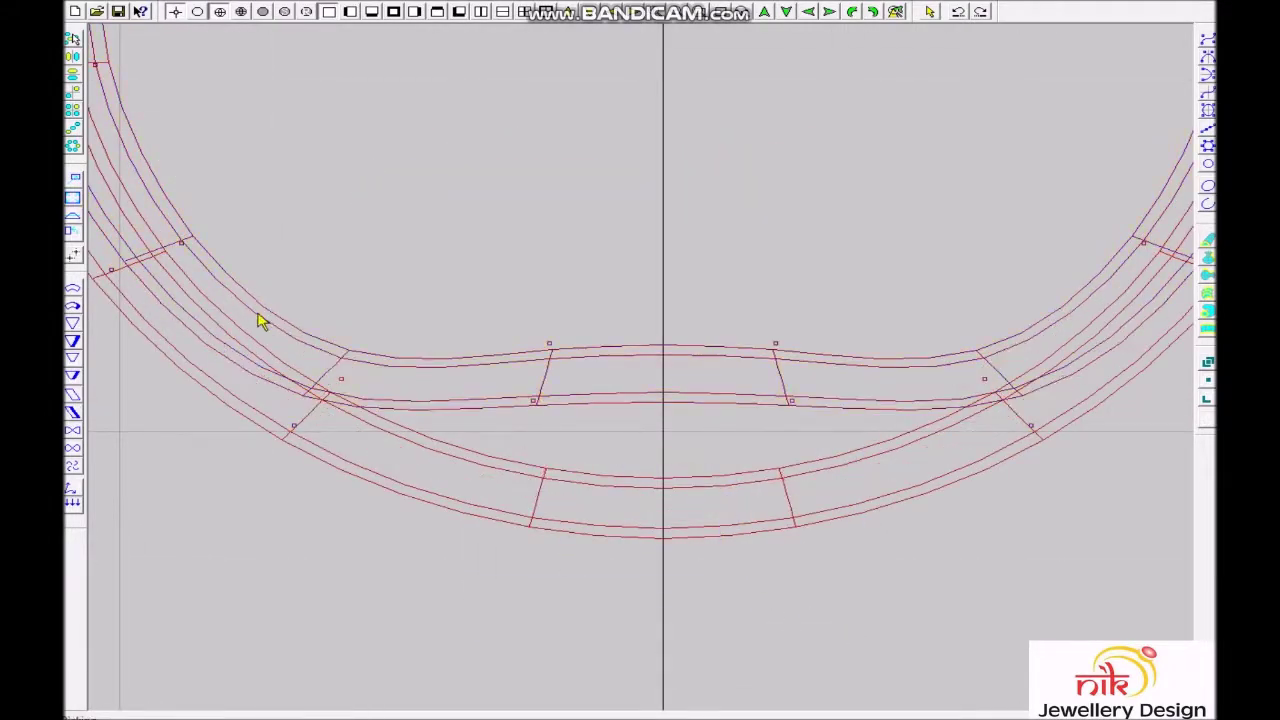
click(797, 403)
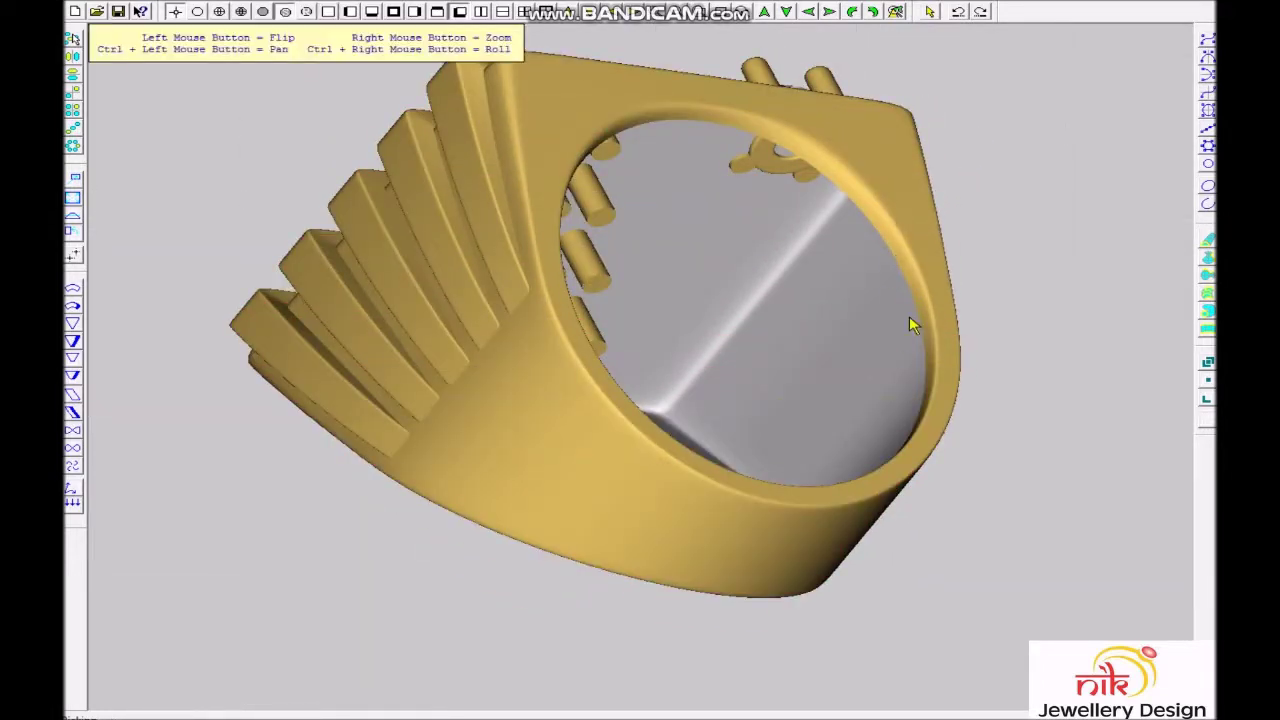
drag(911, 318, 721, 212)
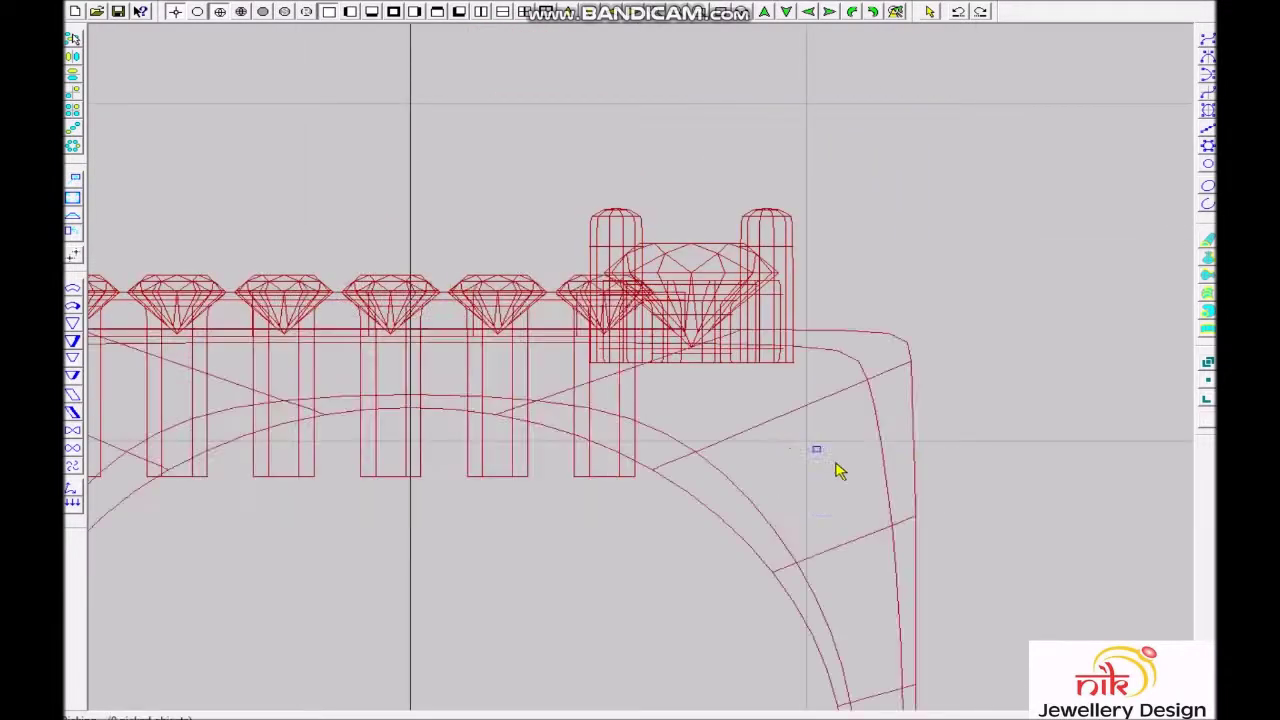
- Move the solitaire prong head upward so it sits above the stone row
scroll(691, 323, up, 3)
click(831, 171)
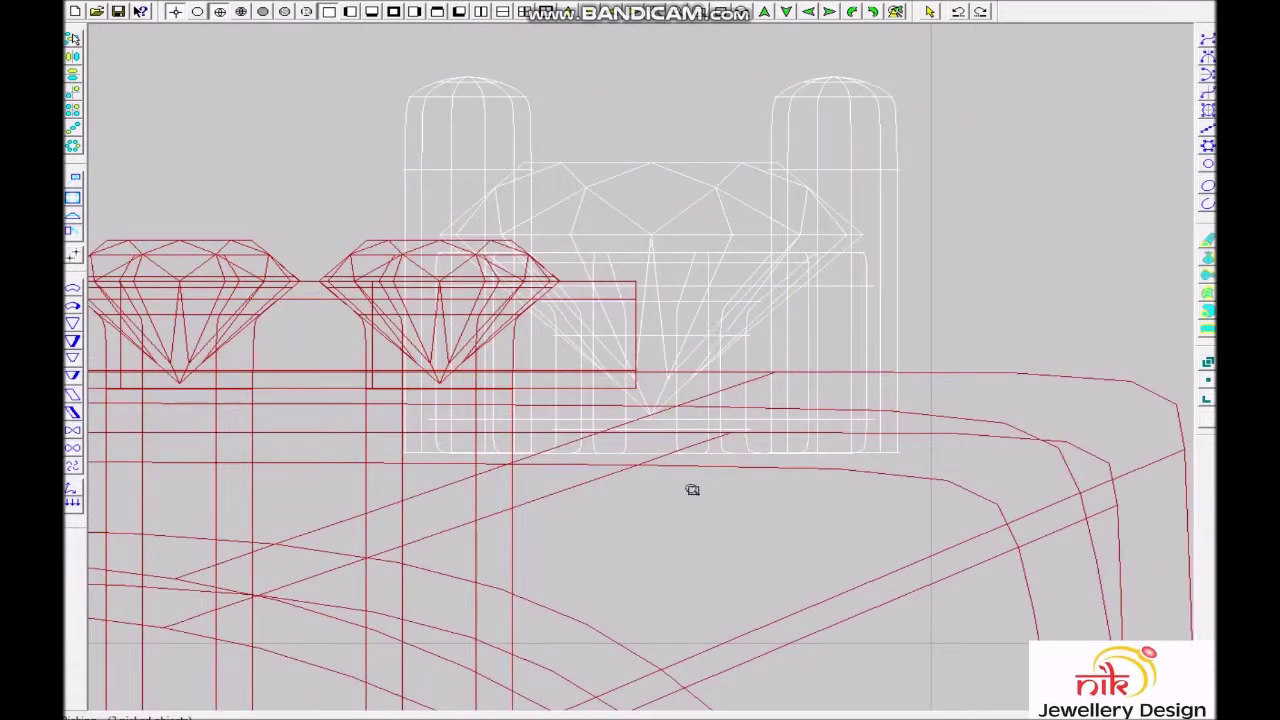
scroll(1030, 590, up, 1)
click(600, 578)
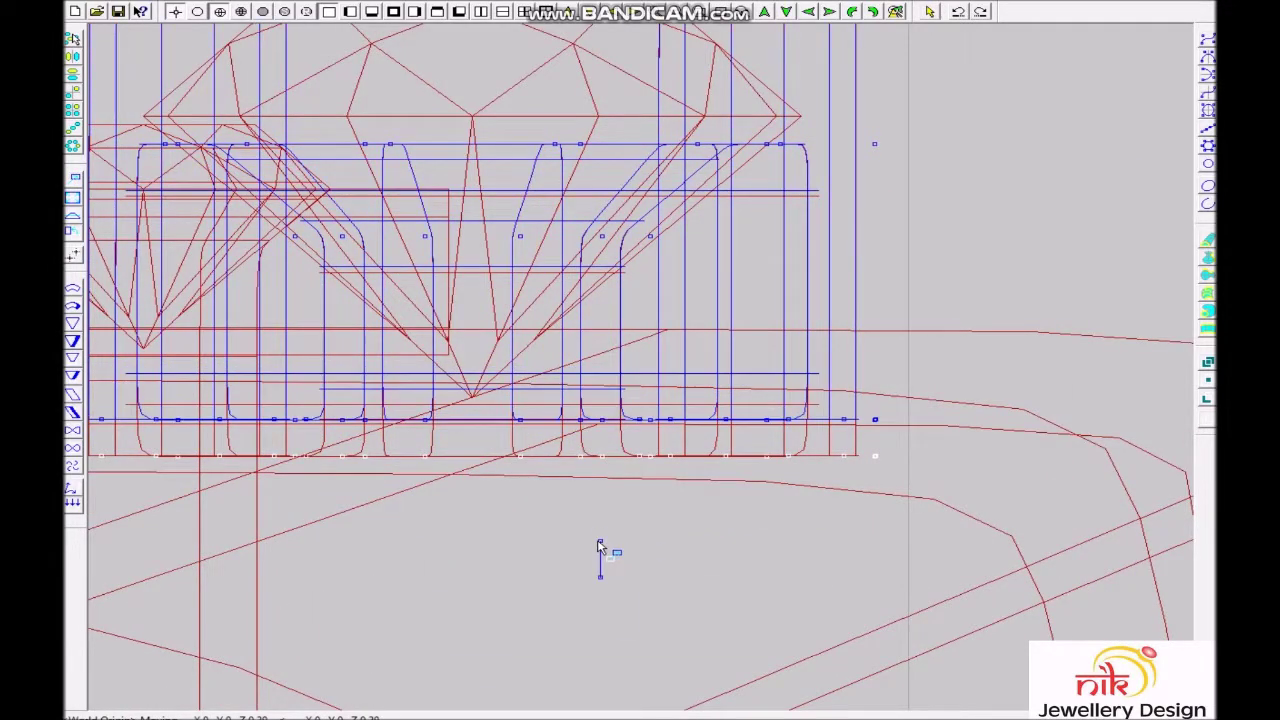
click(600, 540)
scroll(650, 540, down, 3)
scroll(805, 465, down, 3)
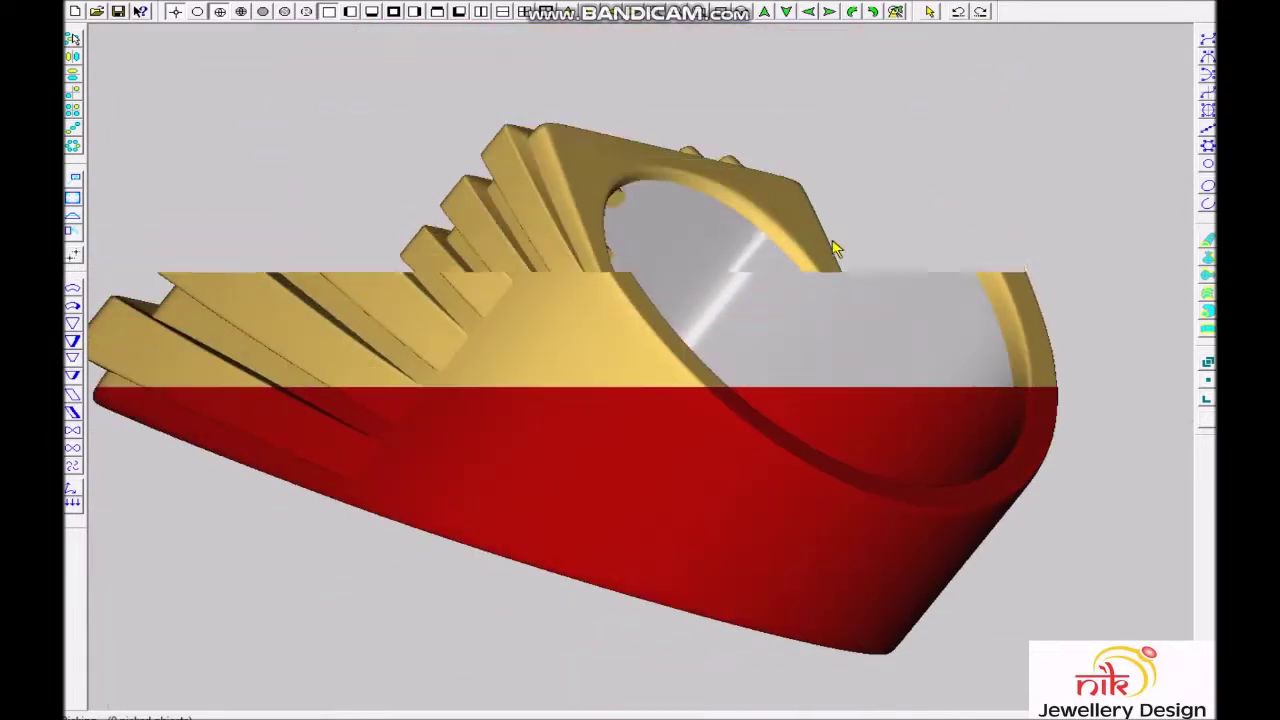
- Reposition the solitaire stone setting and run the round-jewel count
drag(997, 108, 820, 189)
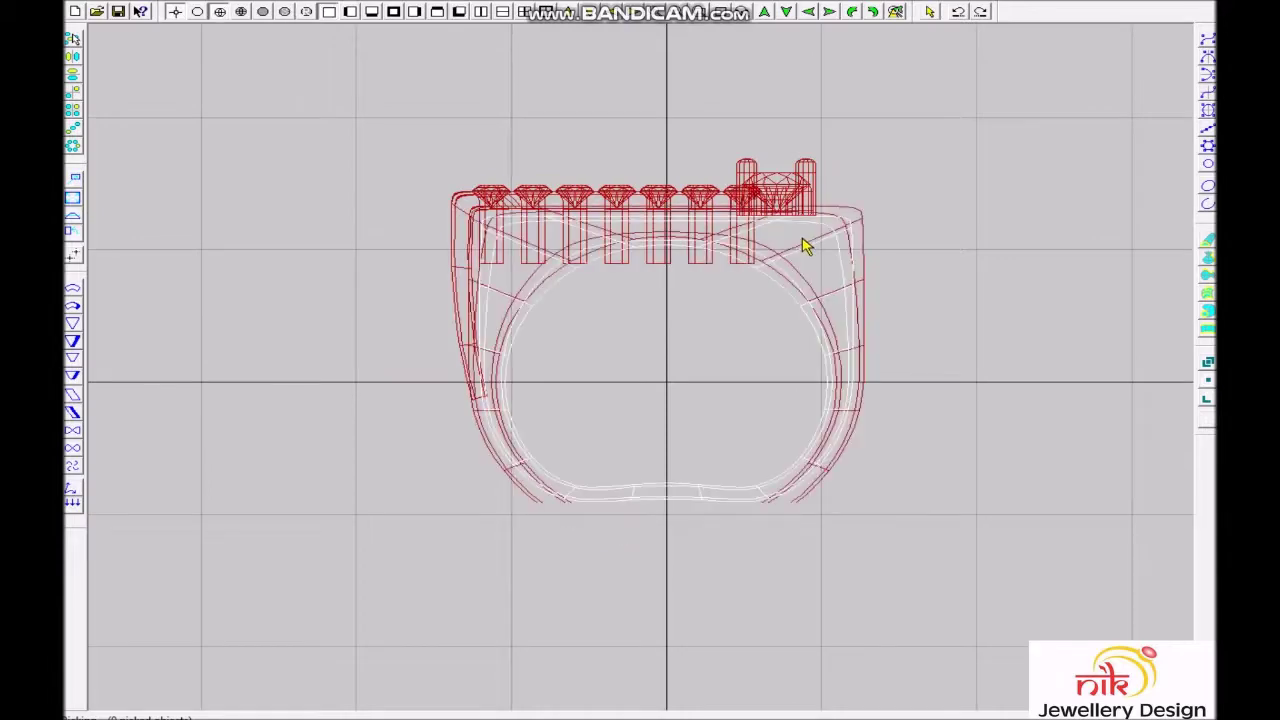
scroll(735, 218, up, 3)
click(766, 214)
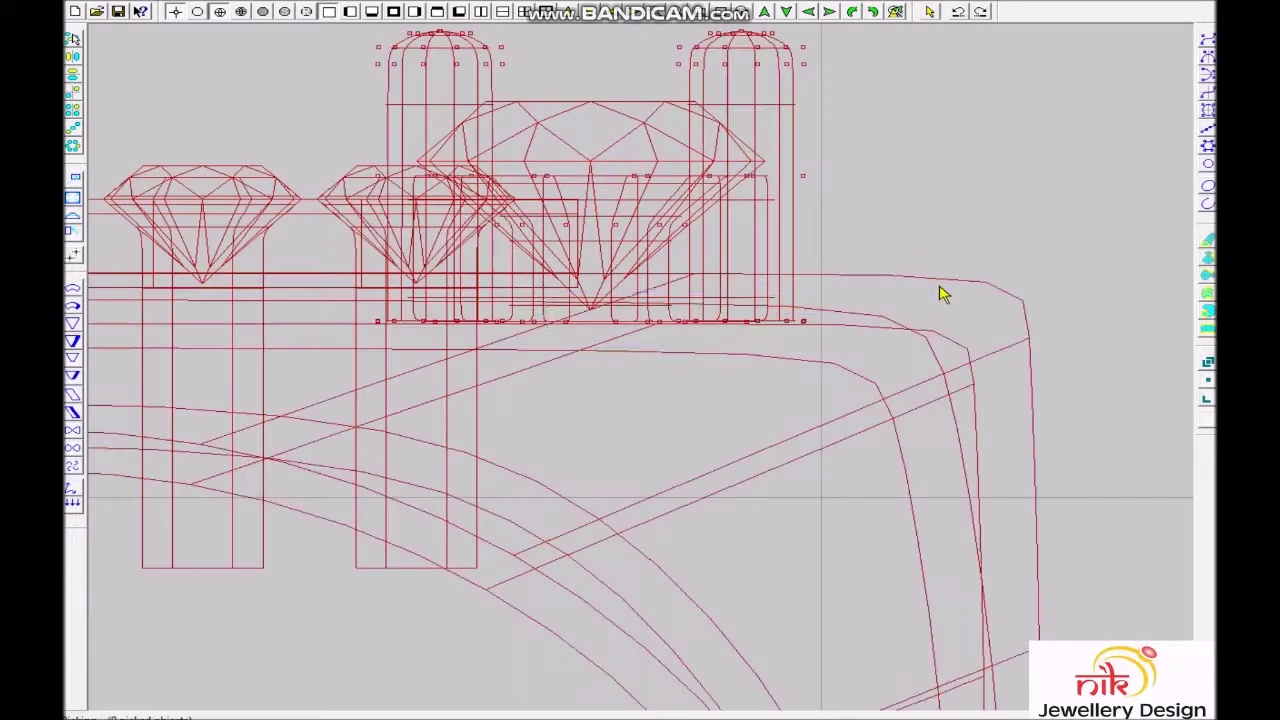
scroll(517, 360, up, 2)
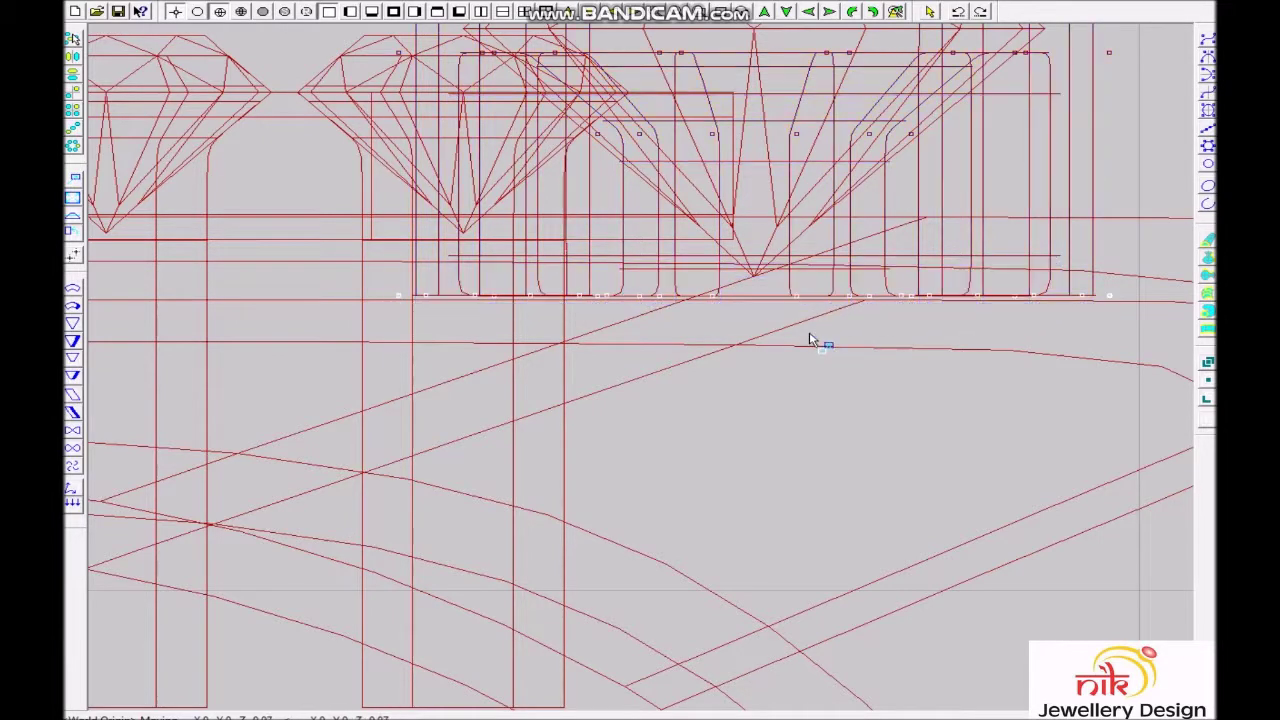
click(808, 337)
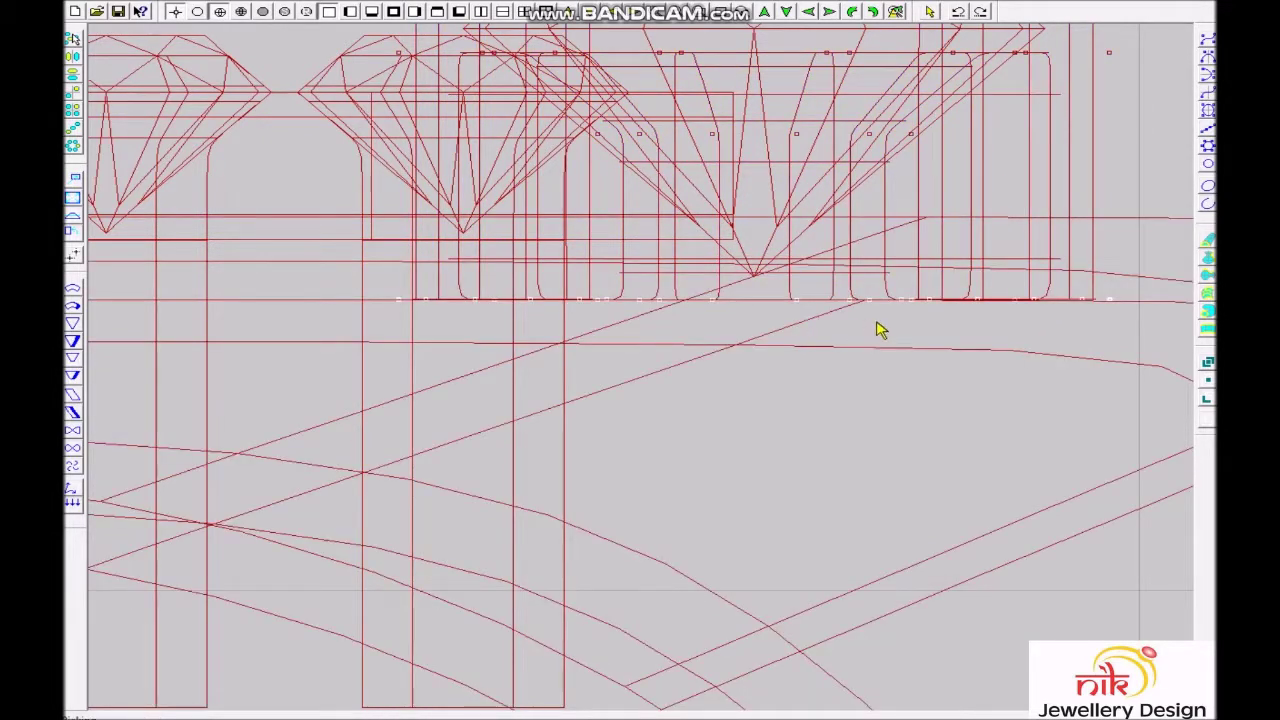
scroll(985, 330, down, 2)
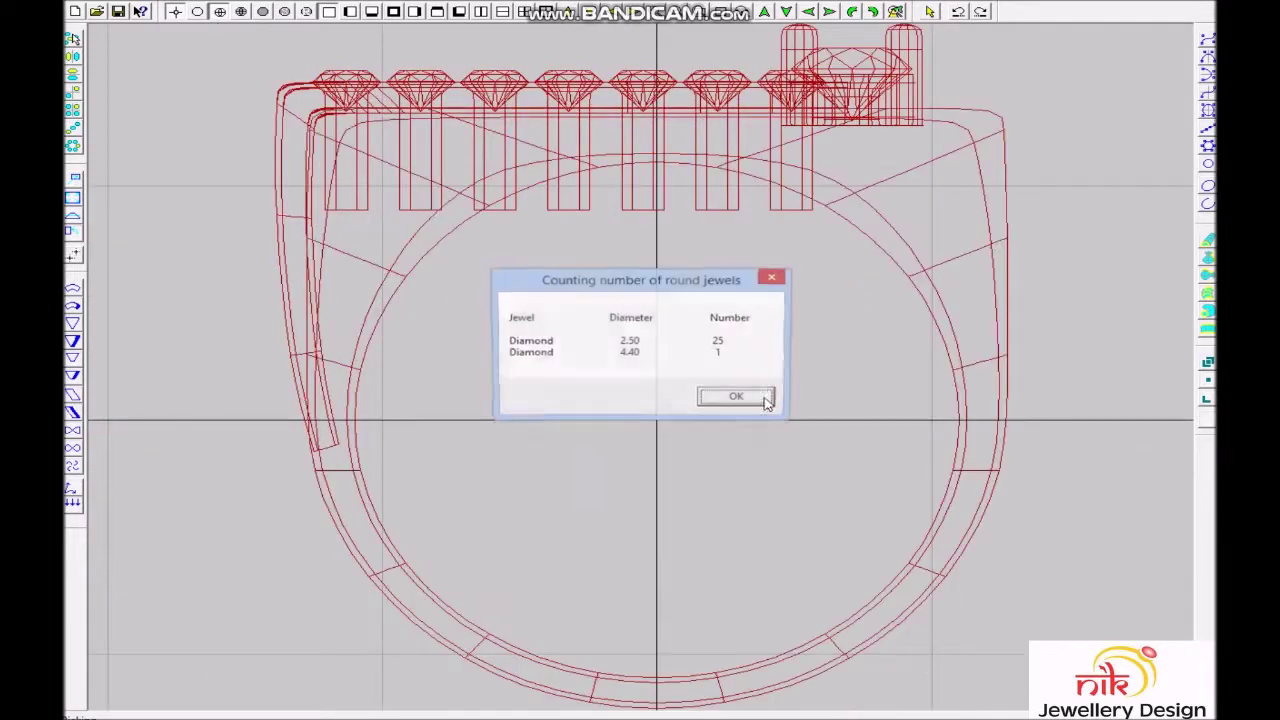
- Close the jewel count and add a 4.4-diameter circle at the middle row's end in Top view
click(738, 399)
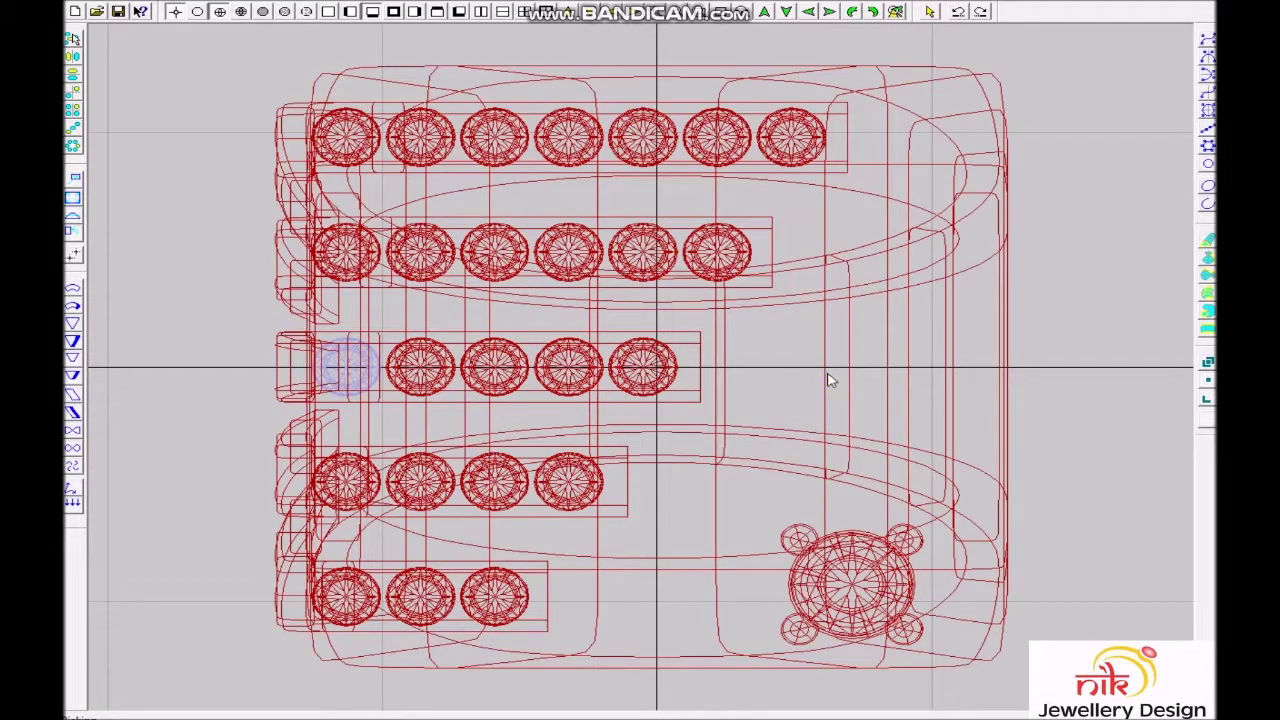
key(c)
key(Return)
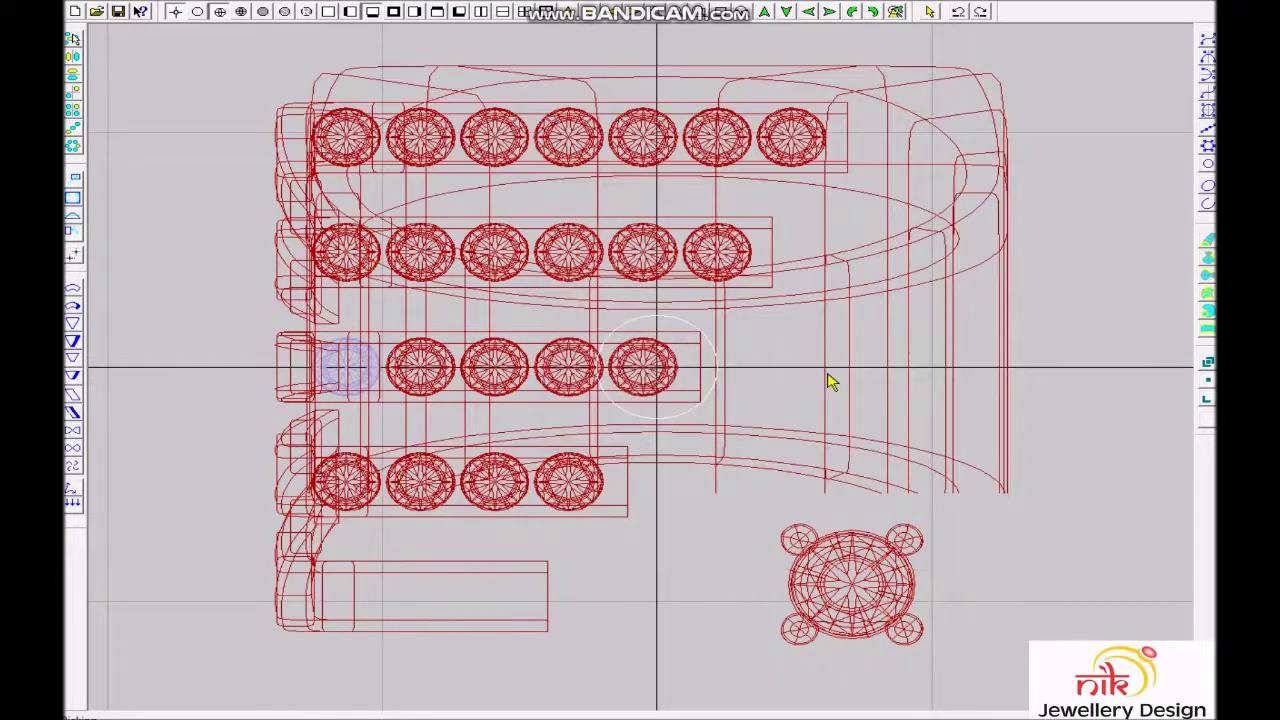
scroll(760, 566, up, 5)
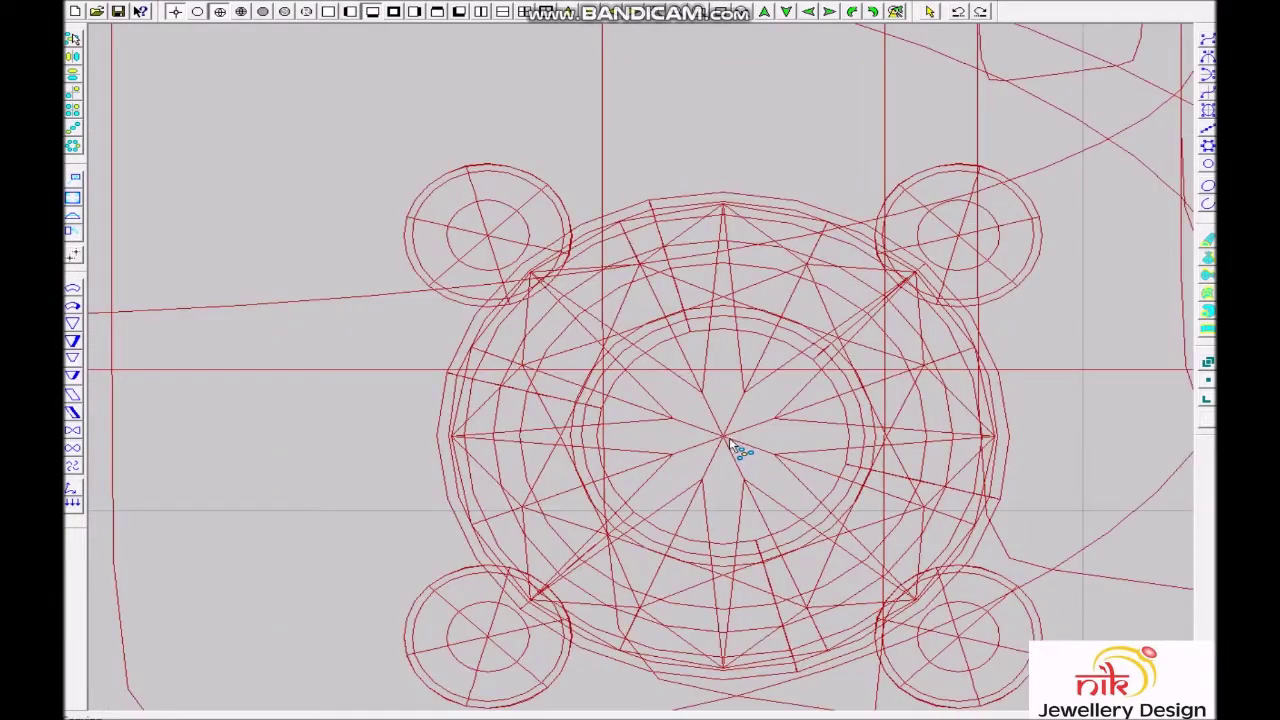
scroll(735, 450, down, 5)
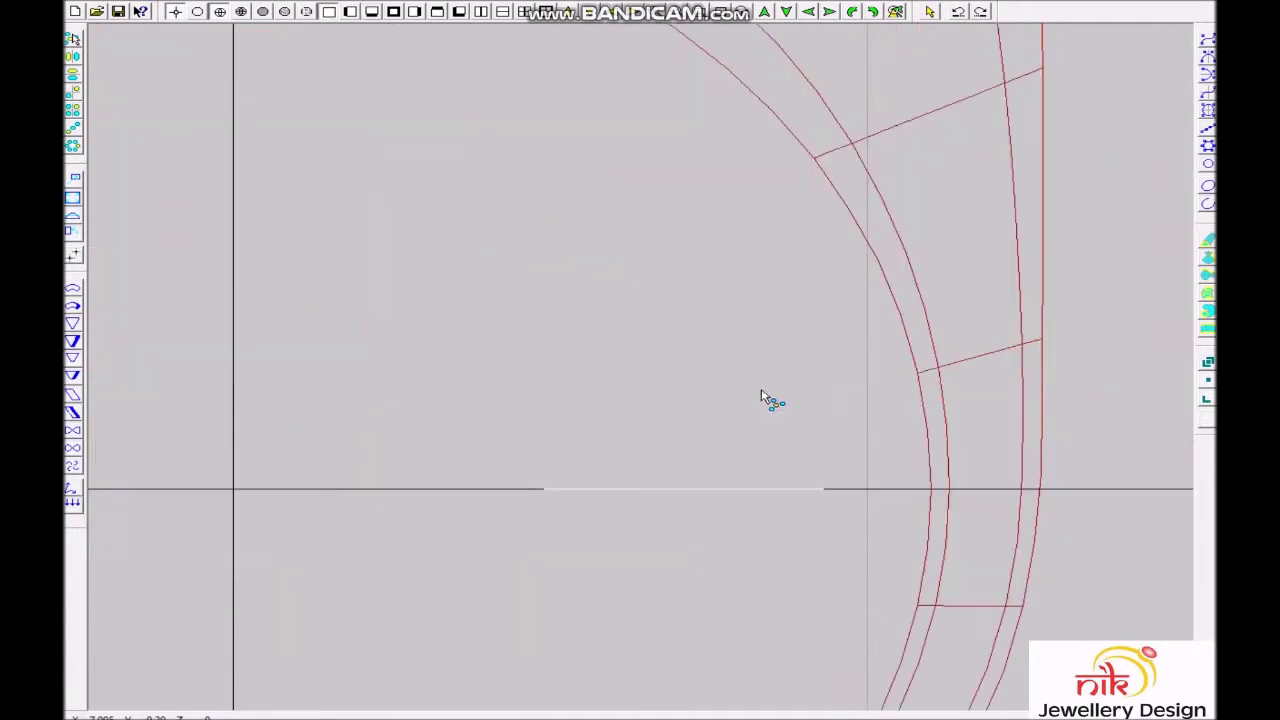
scroll(771, 400, down, 5)
scroll(826, 230, up, 3)
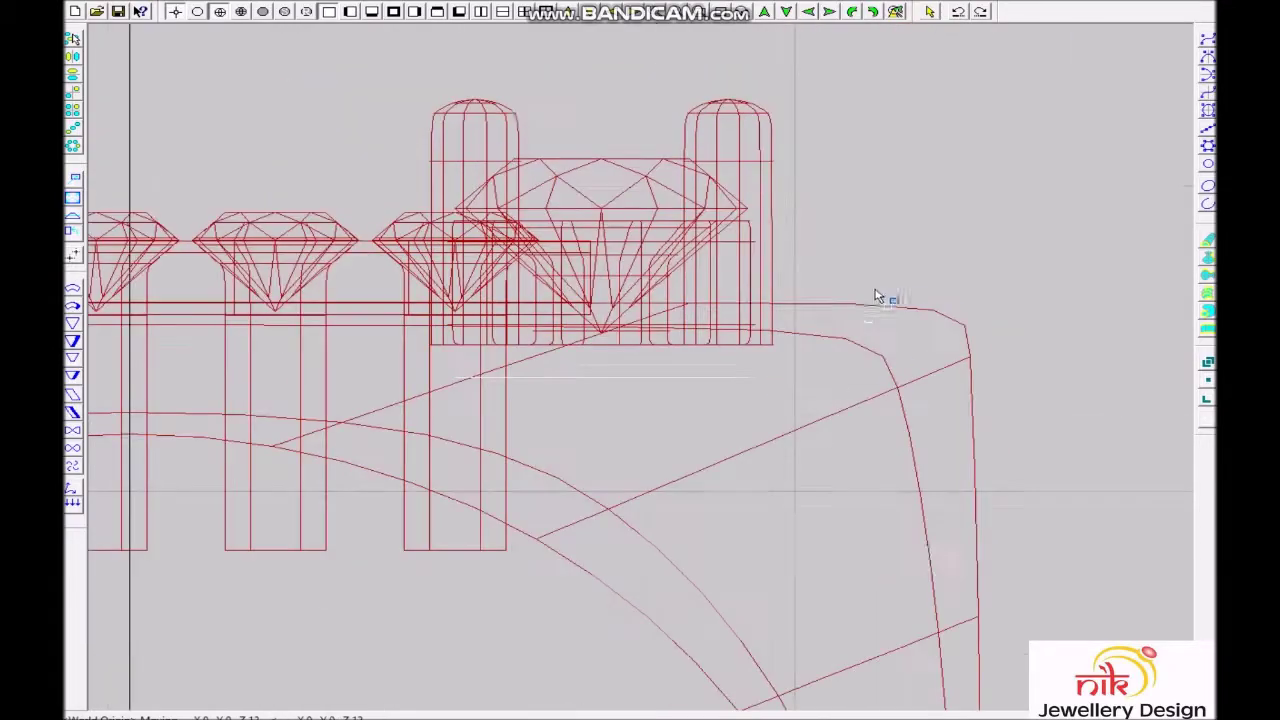
- Extend the selection into two copies spaced 3.755 apart and display it shaded
key(ctrl+e)
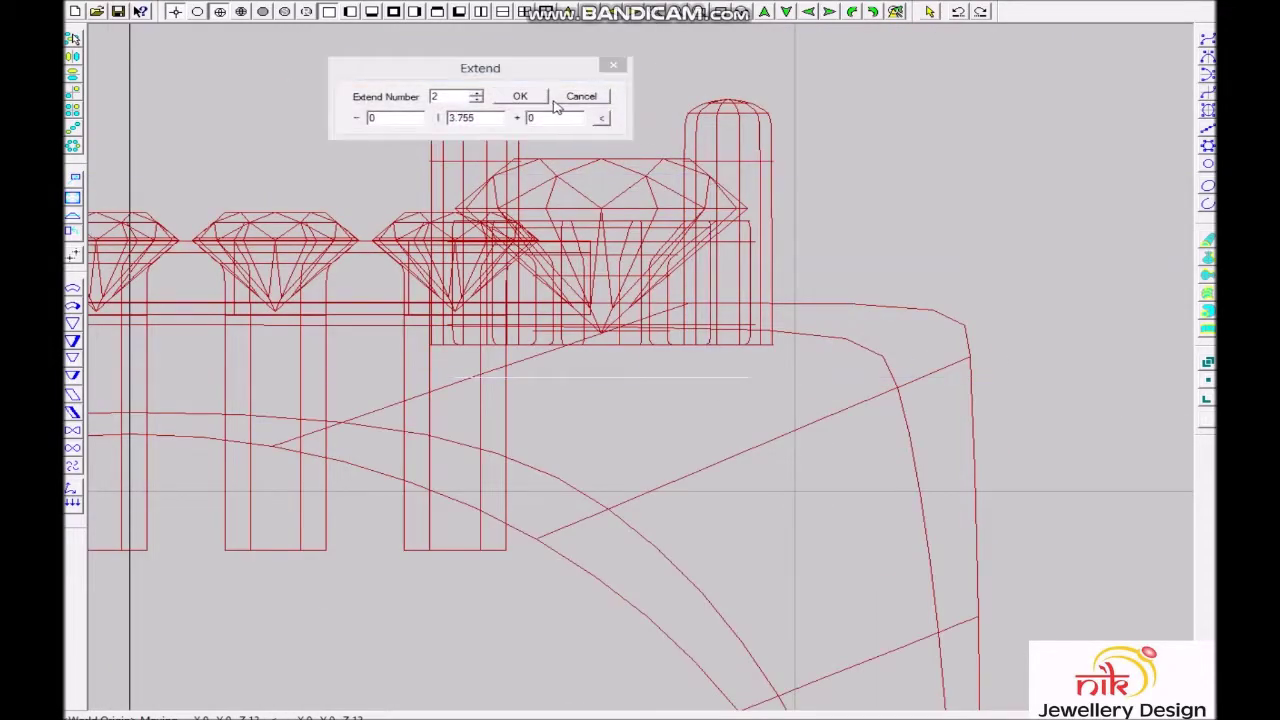
click(520, 96)
mouse_move(714, 429)
middle_down()
mouse_move(957, 198)
mouse_move(777, 314)
mouse_move(808, 237)
mouse_move(937, 51)
mouse_move(879, 174)
mouse_move(678, 276)
mouse_move(648, 308)
mouse_move(818, 274)
mouse_move(1010, 200)
mouse_move(843, 63)
mouse_move(751, 34)
middle_up()
key(ctrl+r)
- Orbit the shaded ring to inspect the side groove, then return to the front wireframe
mouse_move(918, 212)
middle_down()
mouse_move(748, 263)
mouse_move(854, 423)
middle_up()
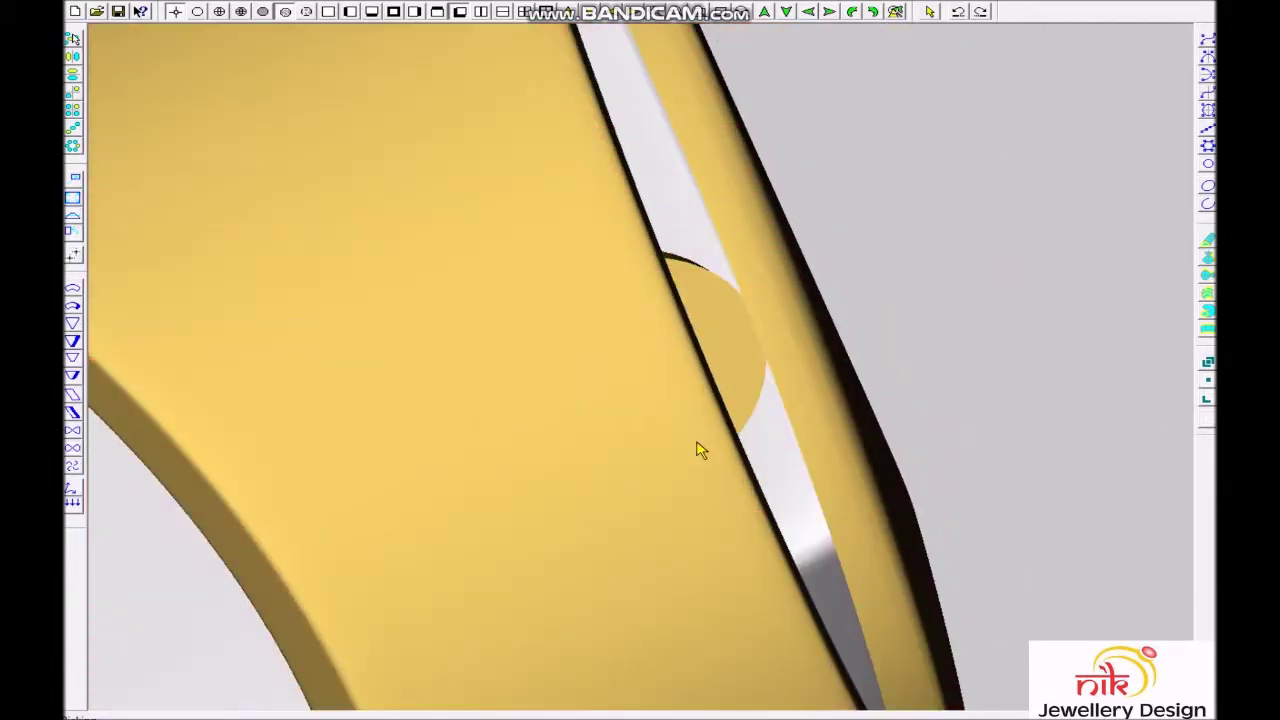
middle_drag(700, 450, 869, 411)
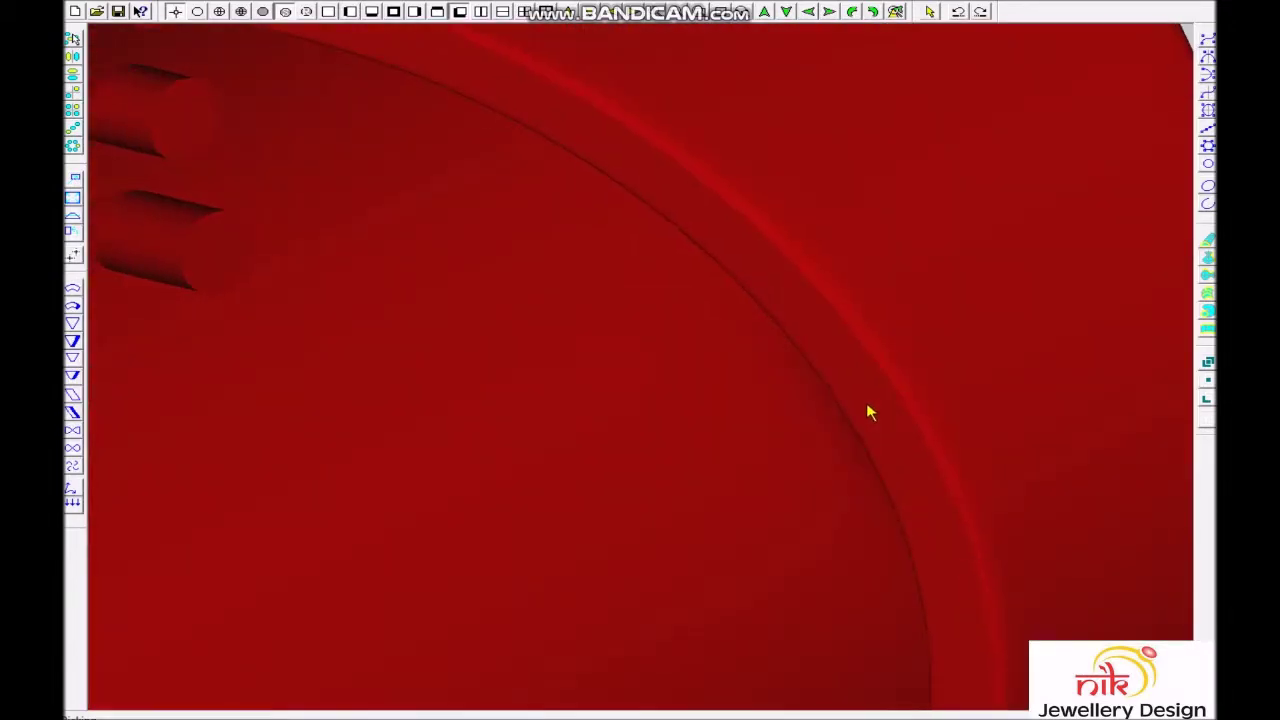
key(w)
key(F2)
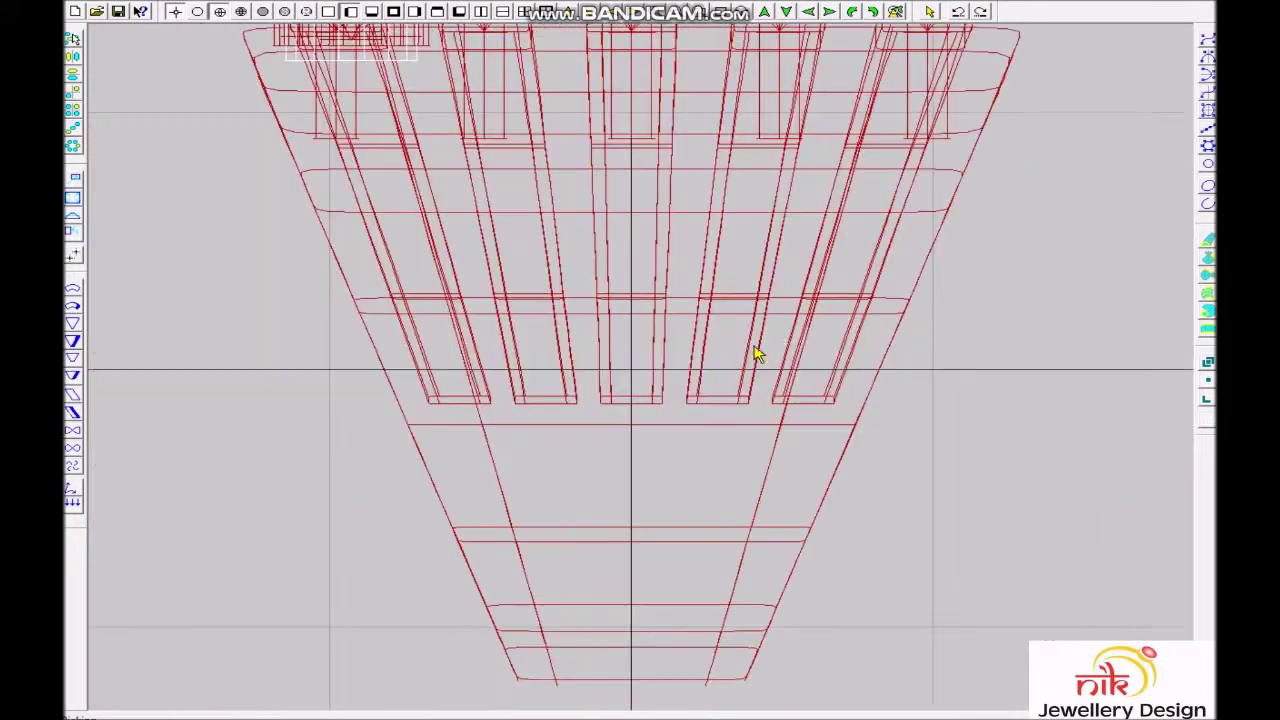
mouse_move(966, 363)
middle_down()
mouse_move(686, 314)
mouse_move(314, 206)
mouse_move(432, 225)
middle_up()
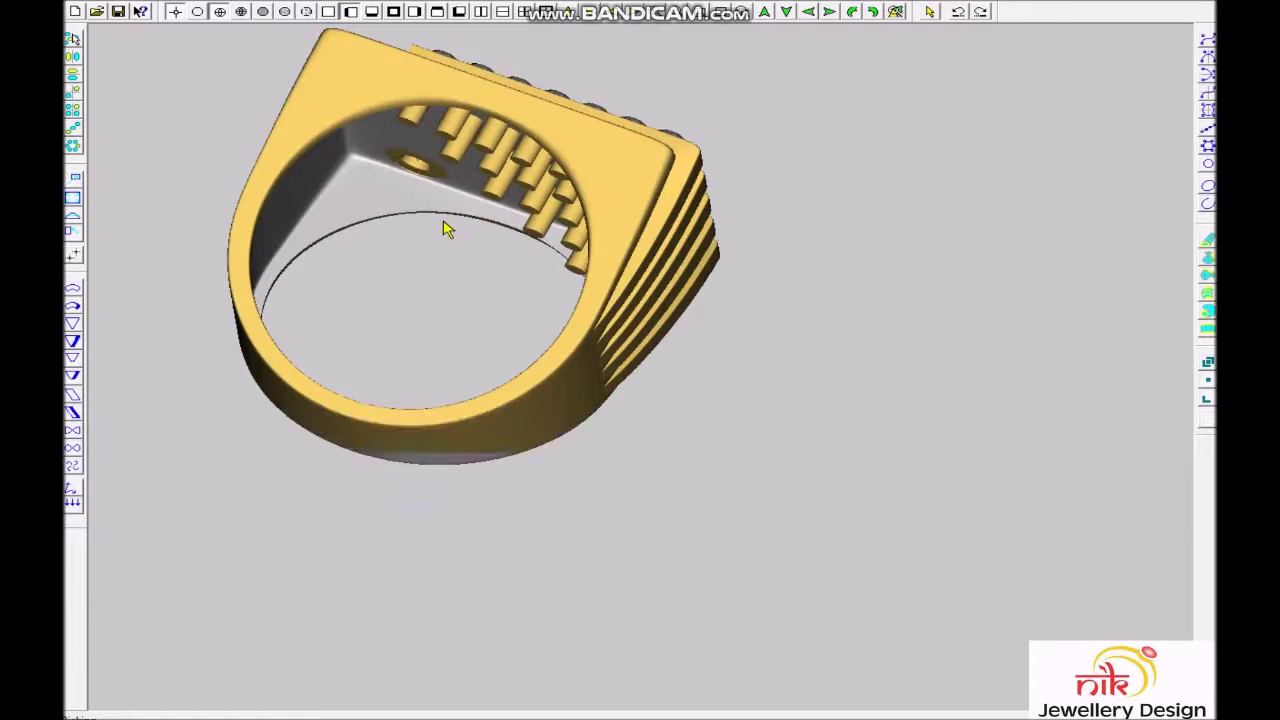
click(484, 304)
key(F2)
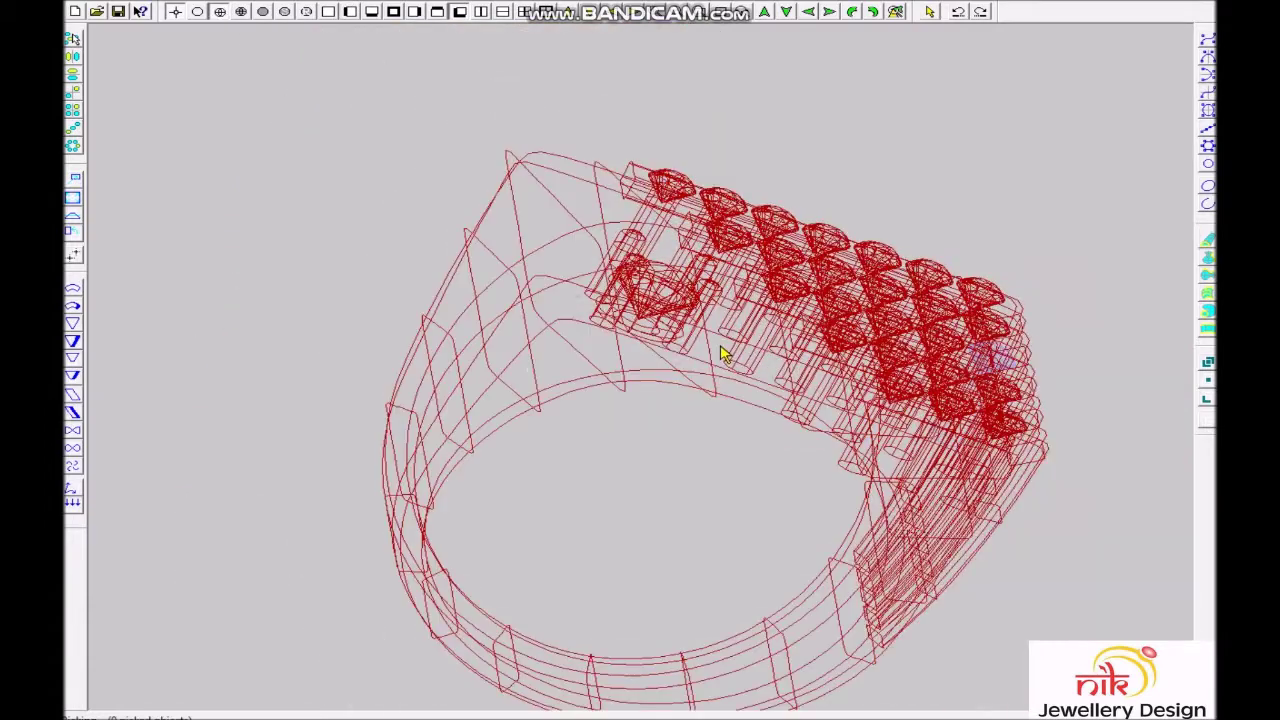
- In side view, select the middle channel's prong outline curve
key(F3)
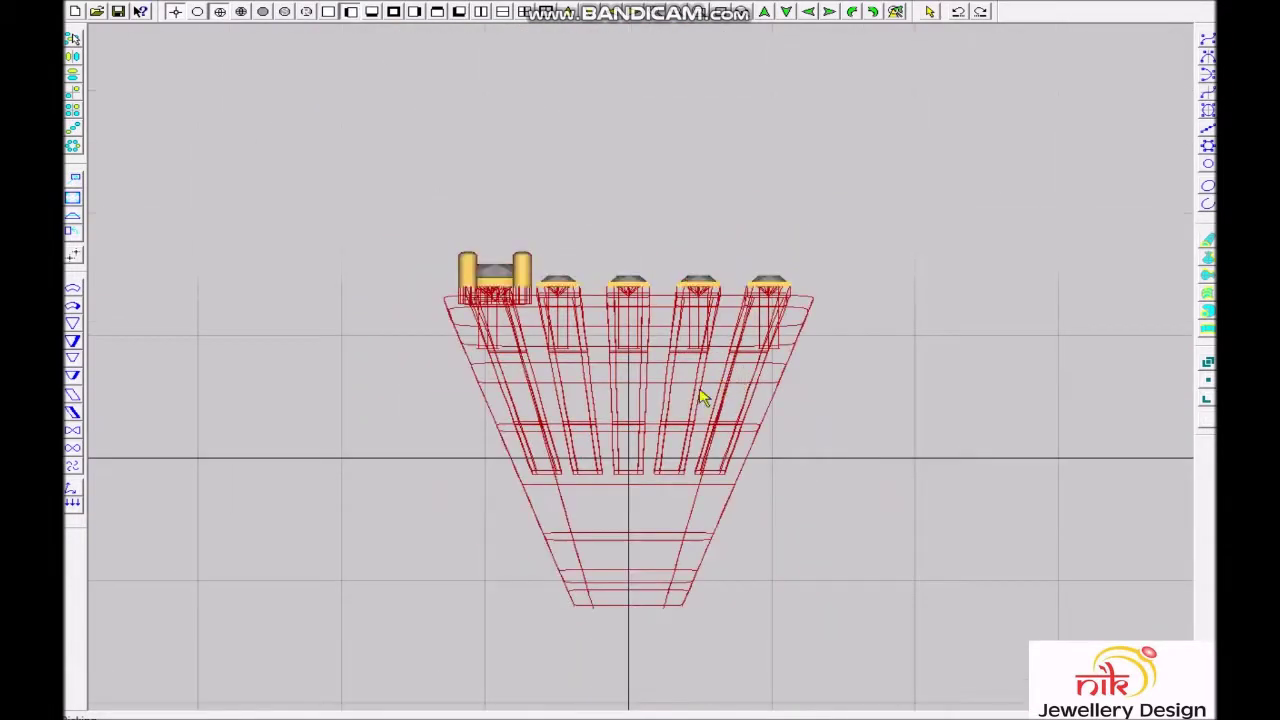
scroll(635, 372, up, 3)
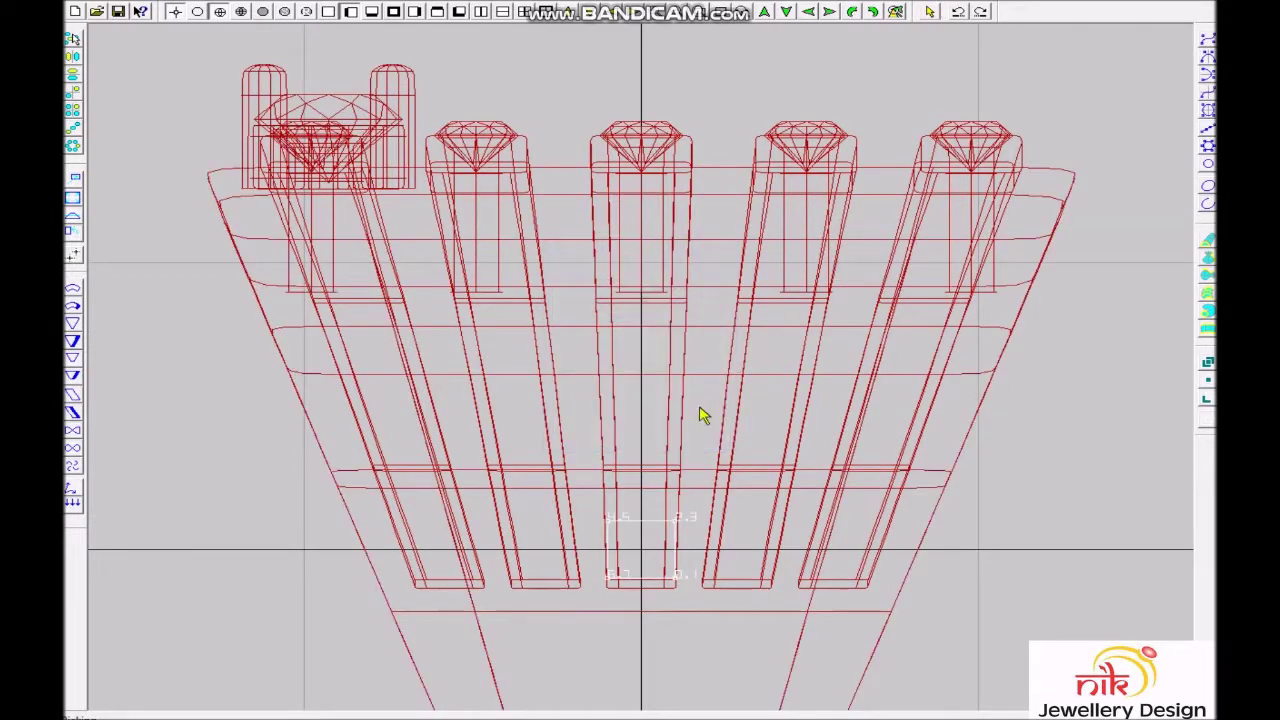
scroll(690, 518, up, 3)
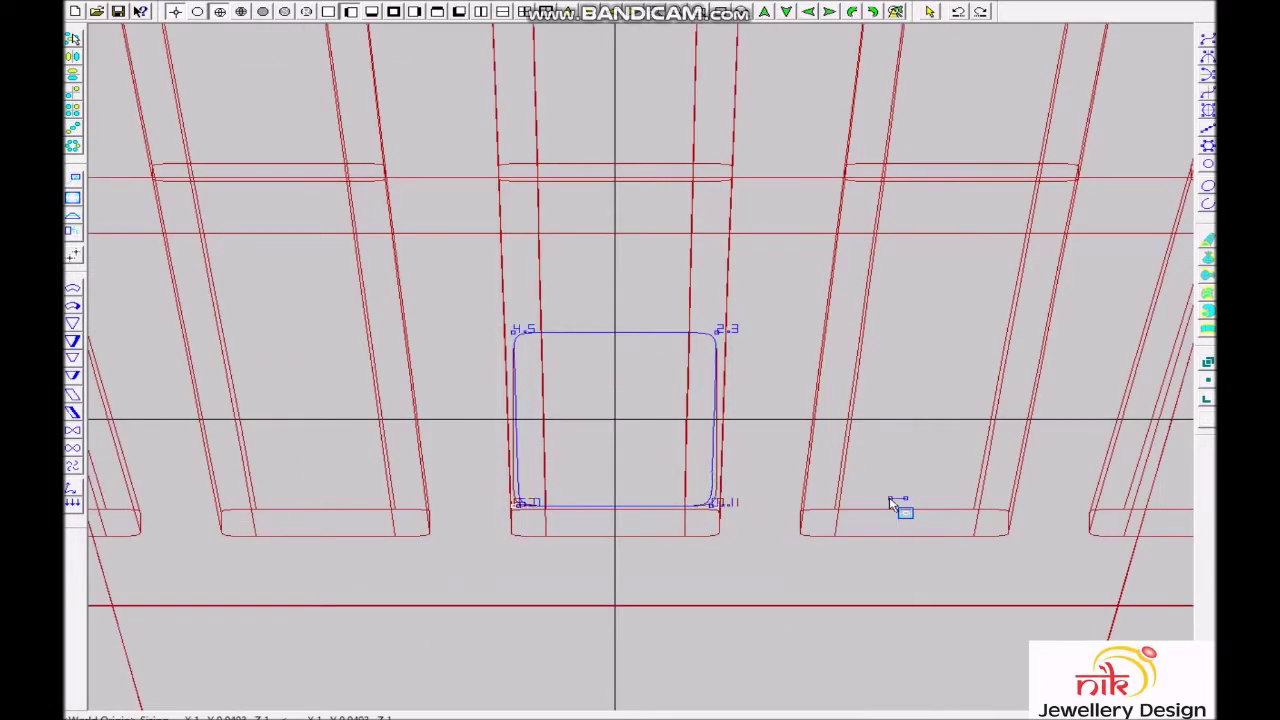
scroll(677, 412, down, 5)
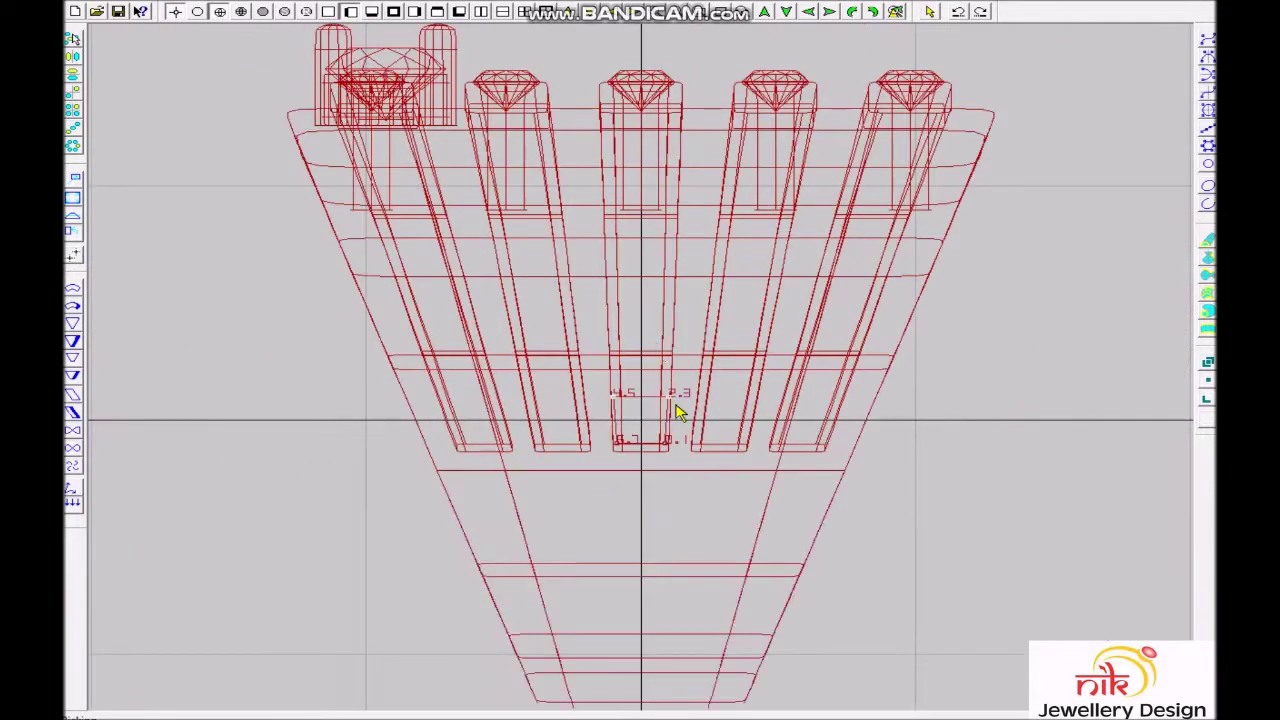
scroll(723, 262, up, 2)
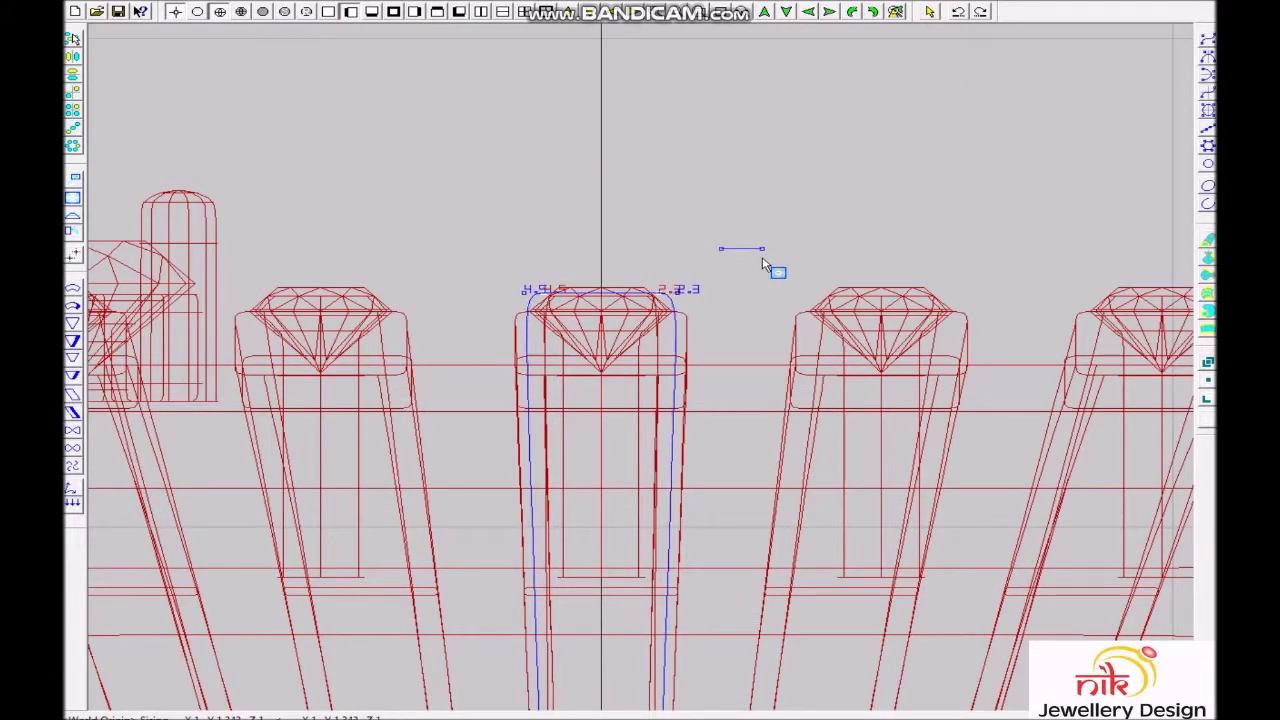
scroll(740, 330, down, 2)
scroll(685, 590, up, 3)
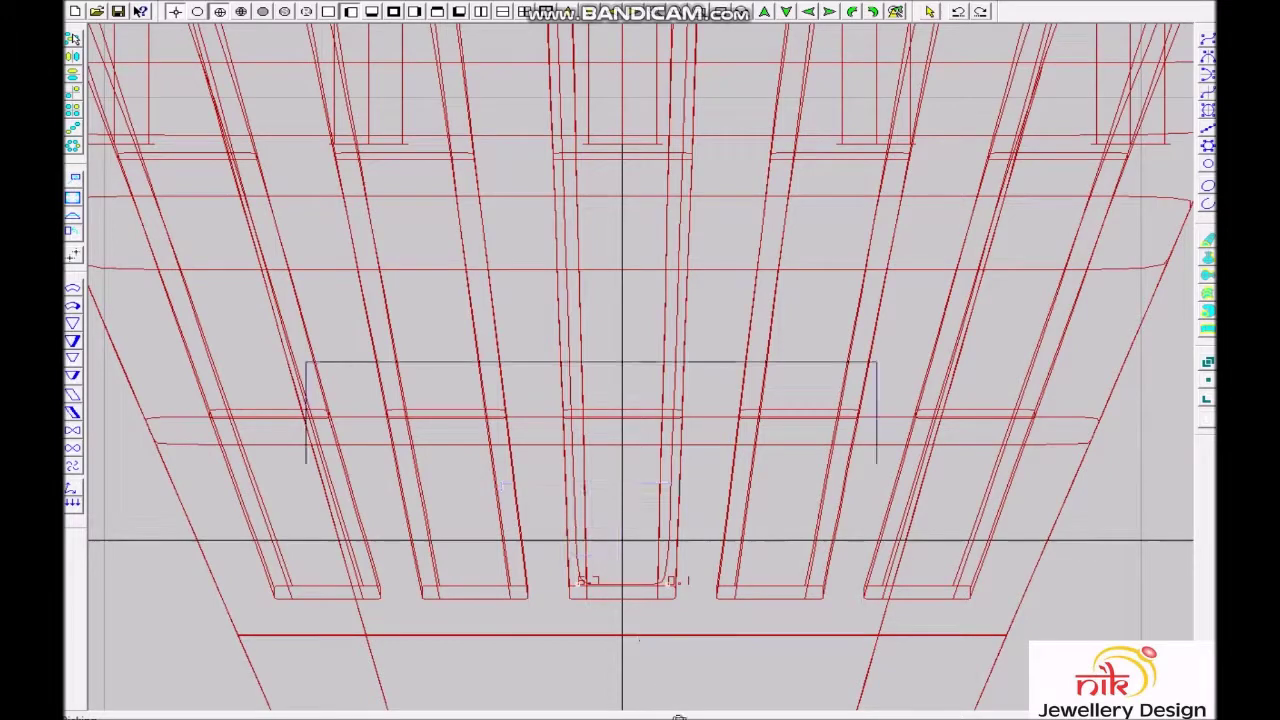
scroll(678, 716, up, 2)
click(800, 368)
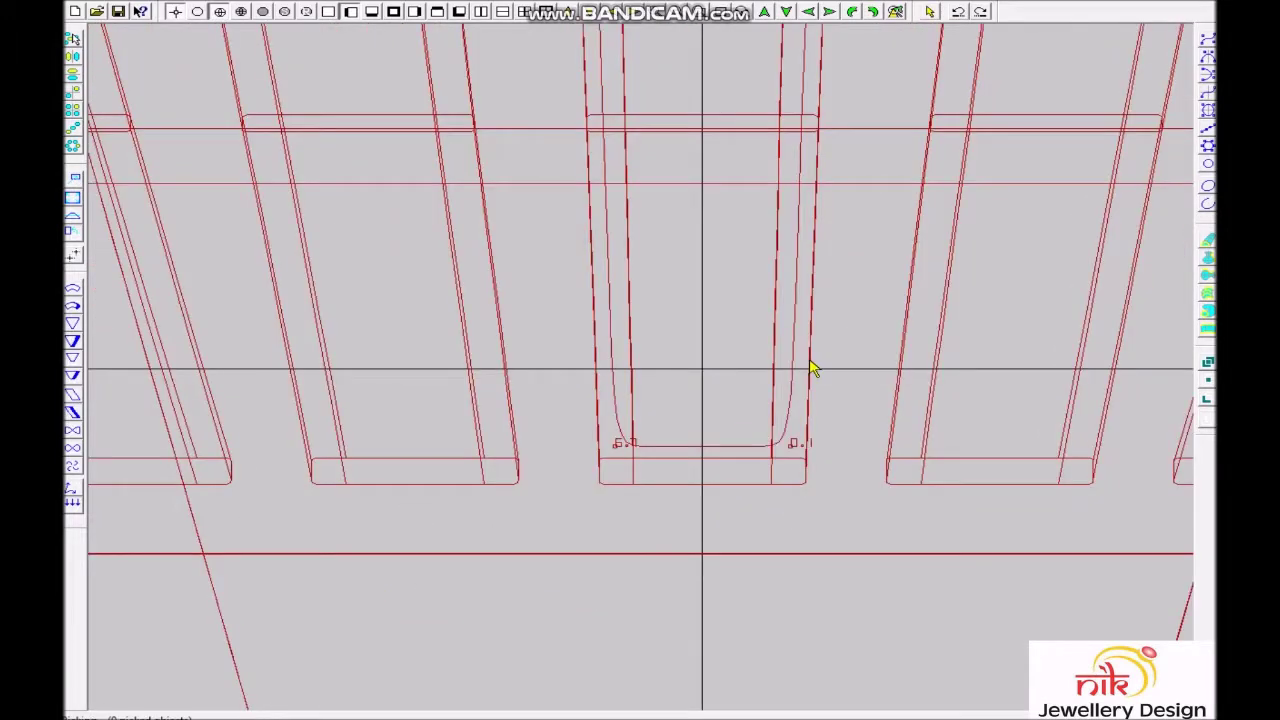
- Copy the prong profile onto the two neighbouring stone channels
scroll(812, 369, down, 5)
scroll(688, 464, up, 2)
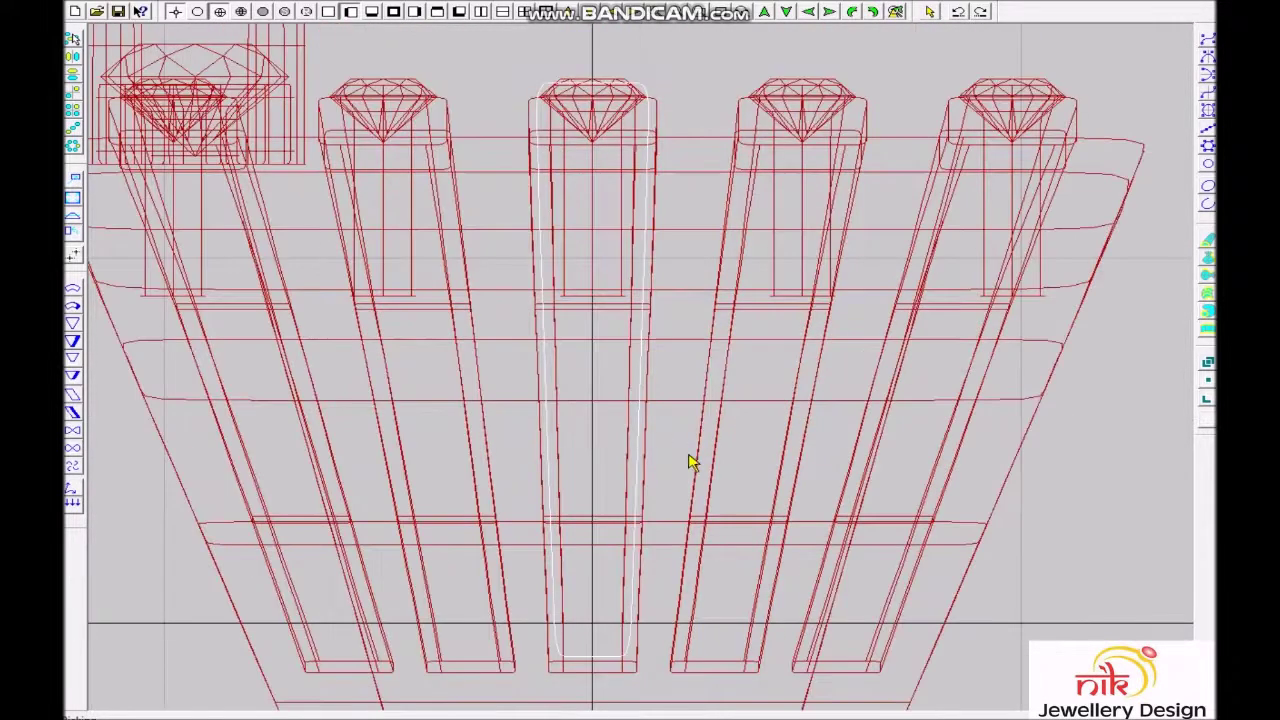
click(634, 494)
click(764, 497)
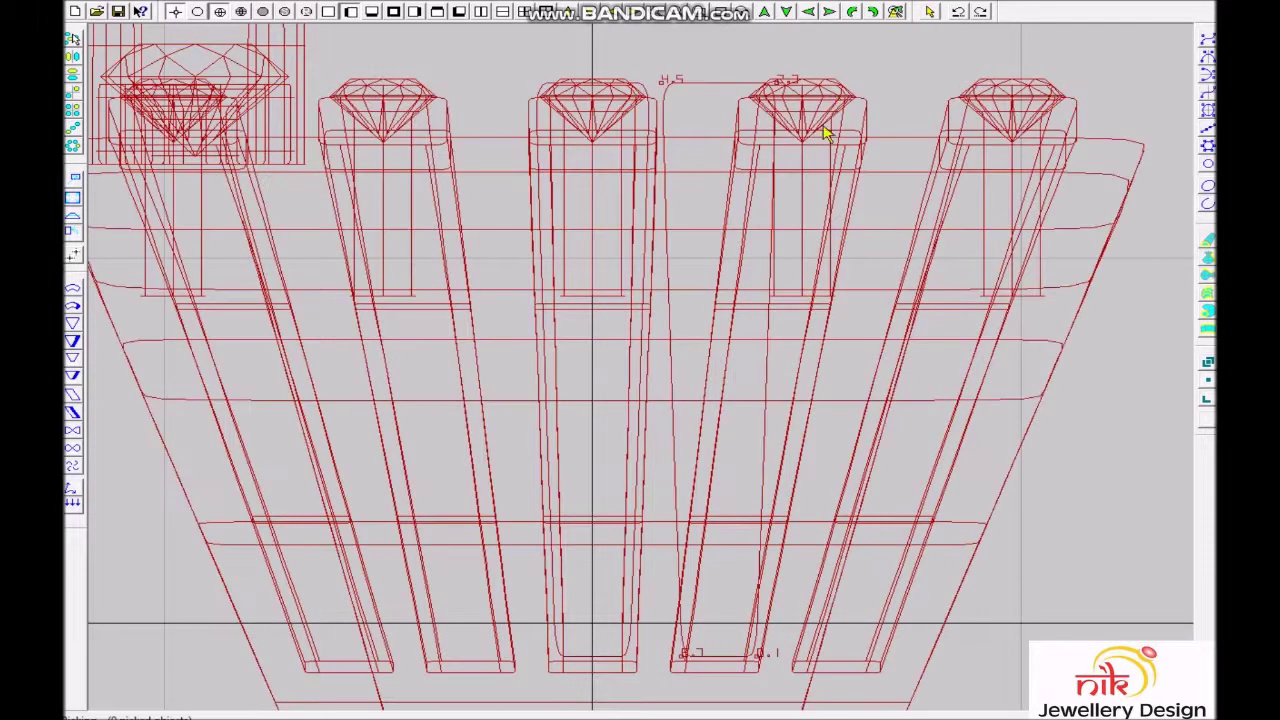
click(630, 143)
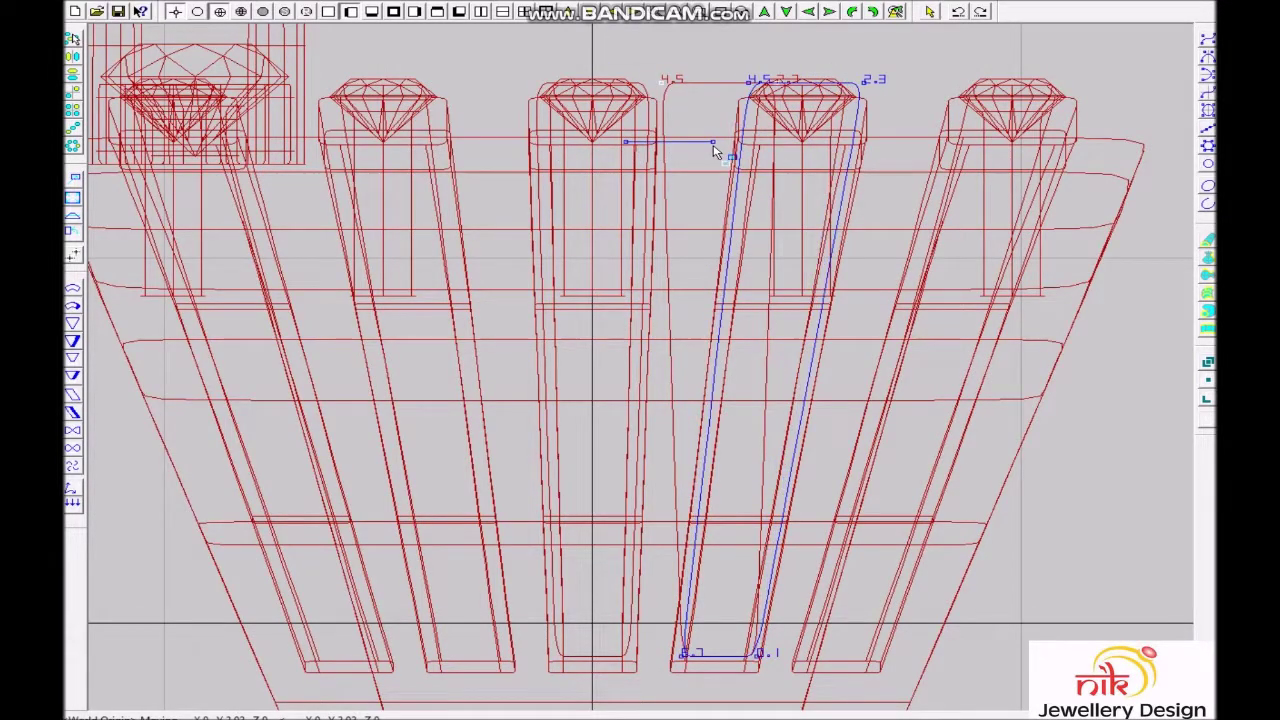
click(714, 148)
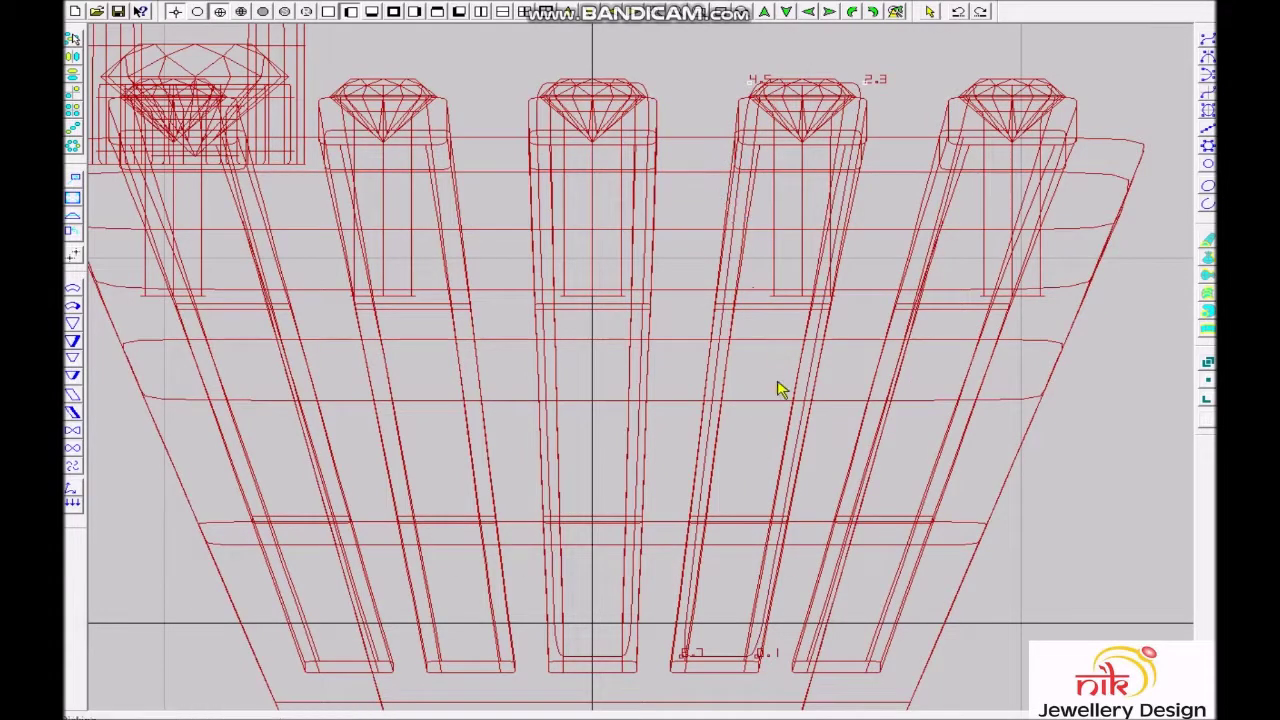
scroll(706, 709, up, 5)
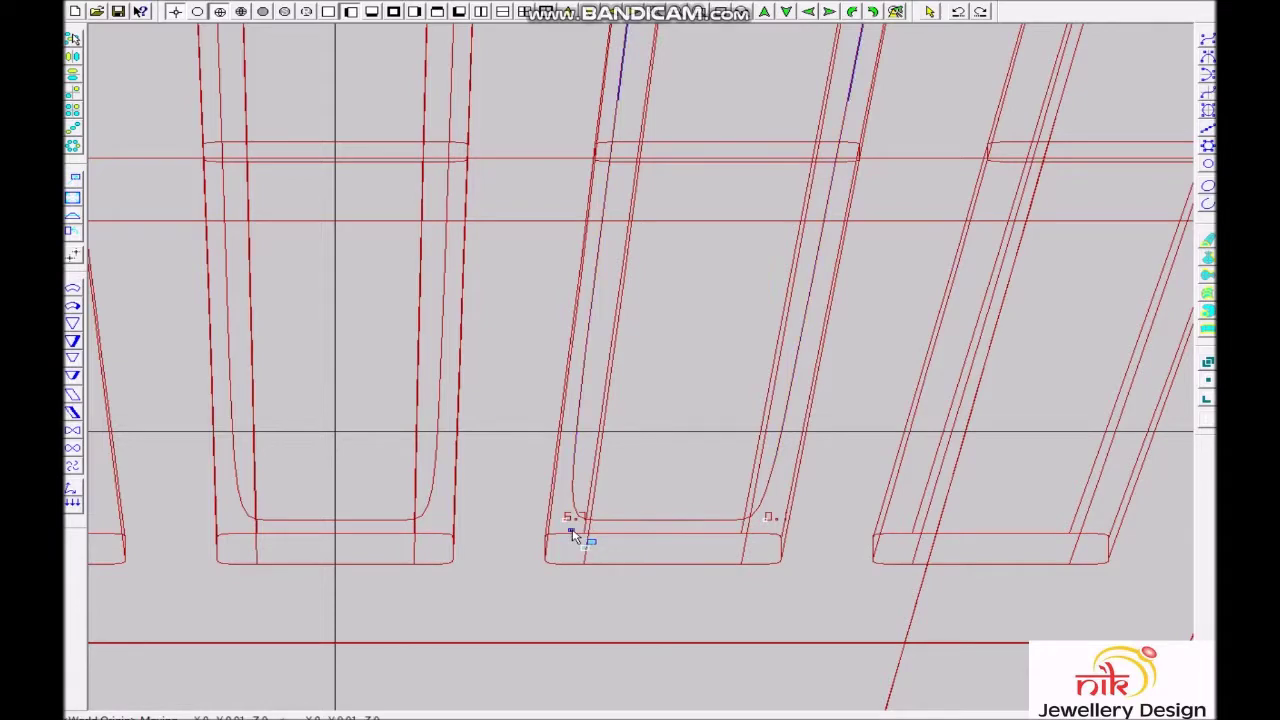
scroll(775, 485, down, 6)
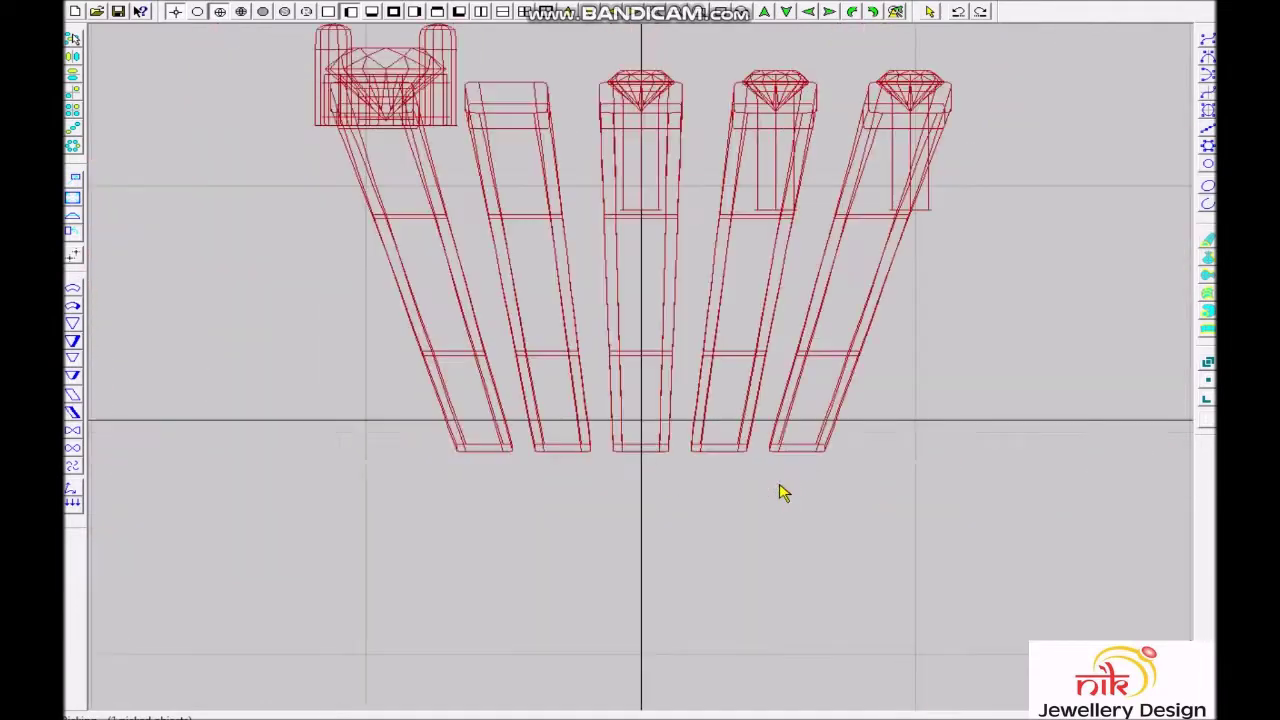
scroll(745, 466, up, 3)
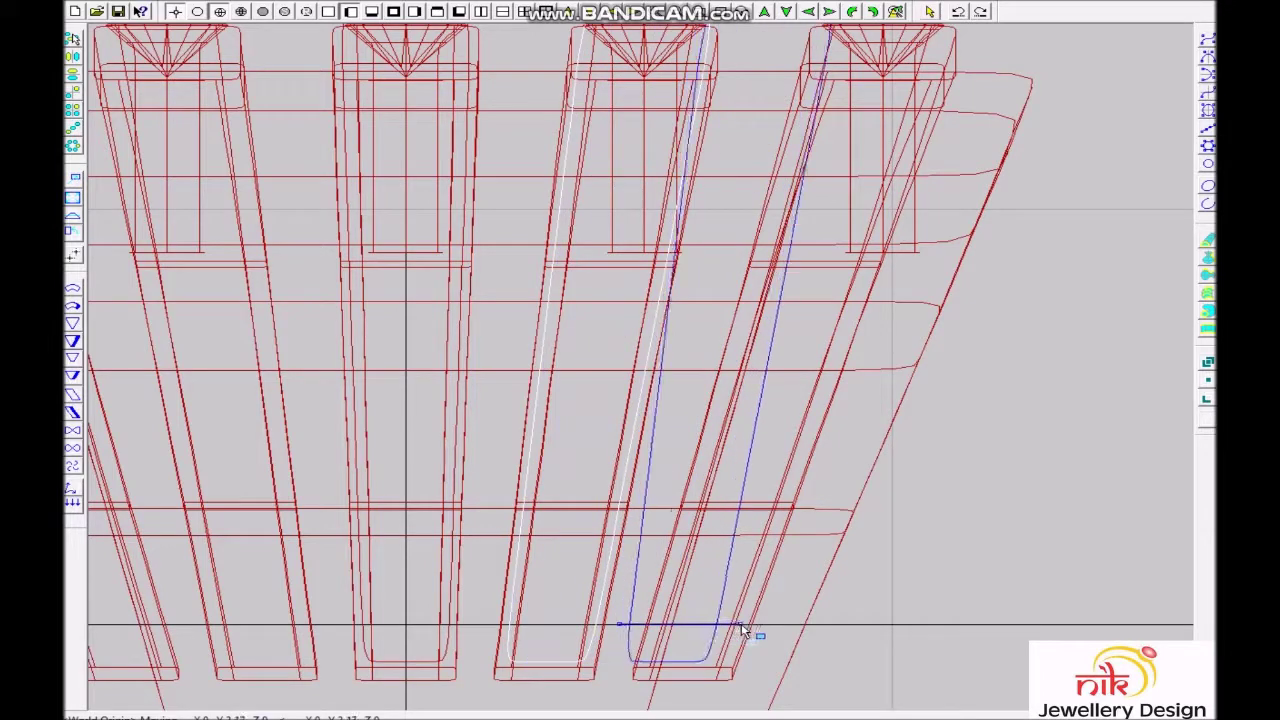
scroll(771, 630, down, 3)
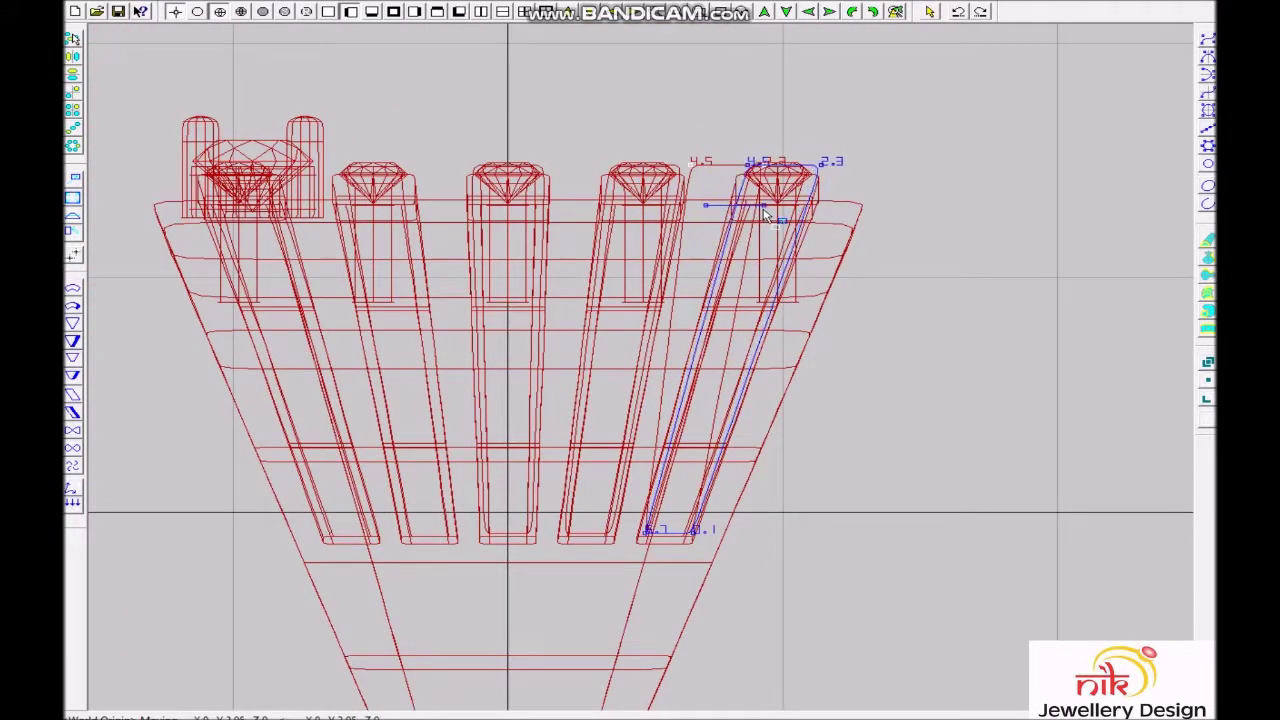
scroll(785, 487, up, 3)
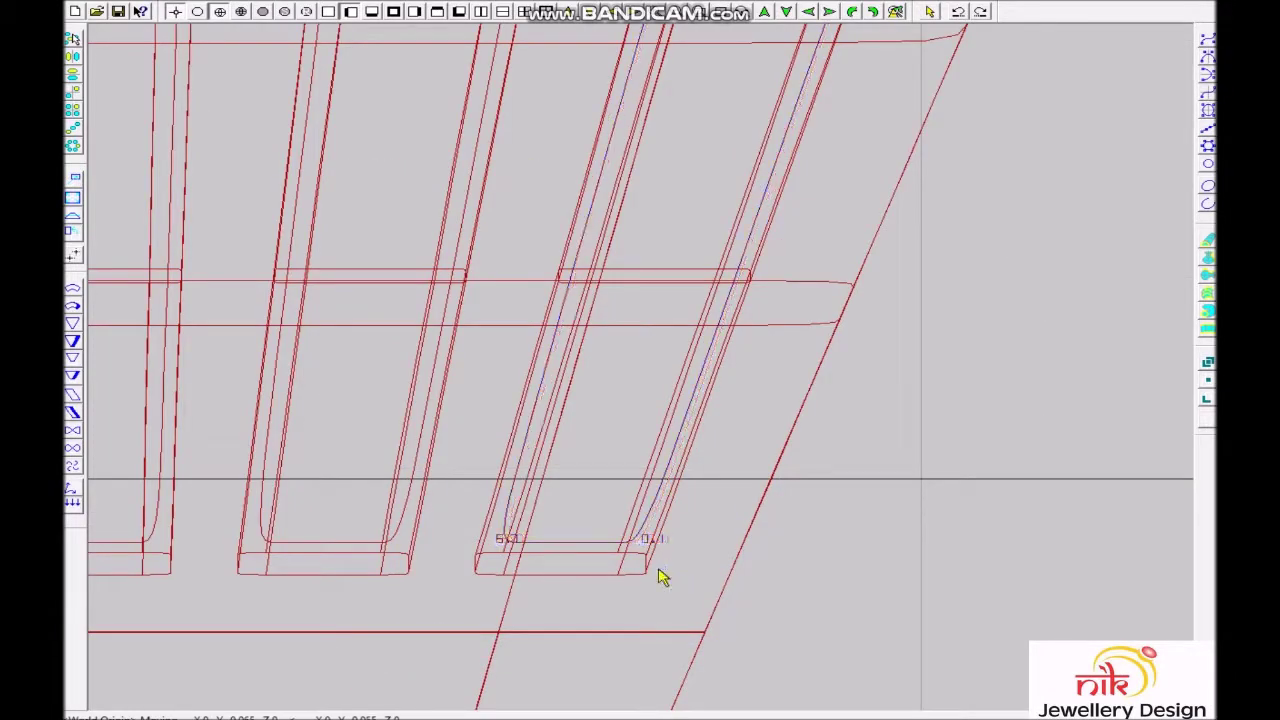
scroll(679, 468, down, 3)
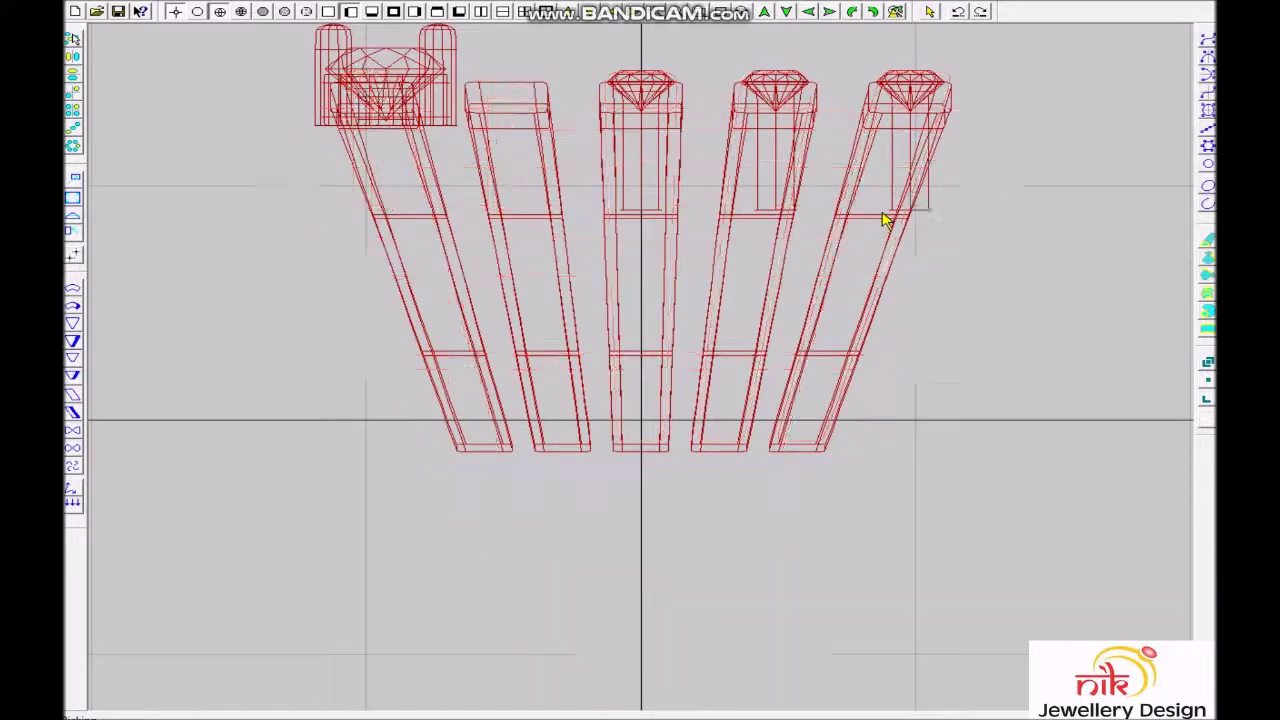
scroll(660, 275, down, 2)
- Repeat the channel rows 2 more times at offset -20.1, then select the lower rows' rails in wireframe
click(781, 268)
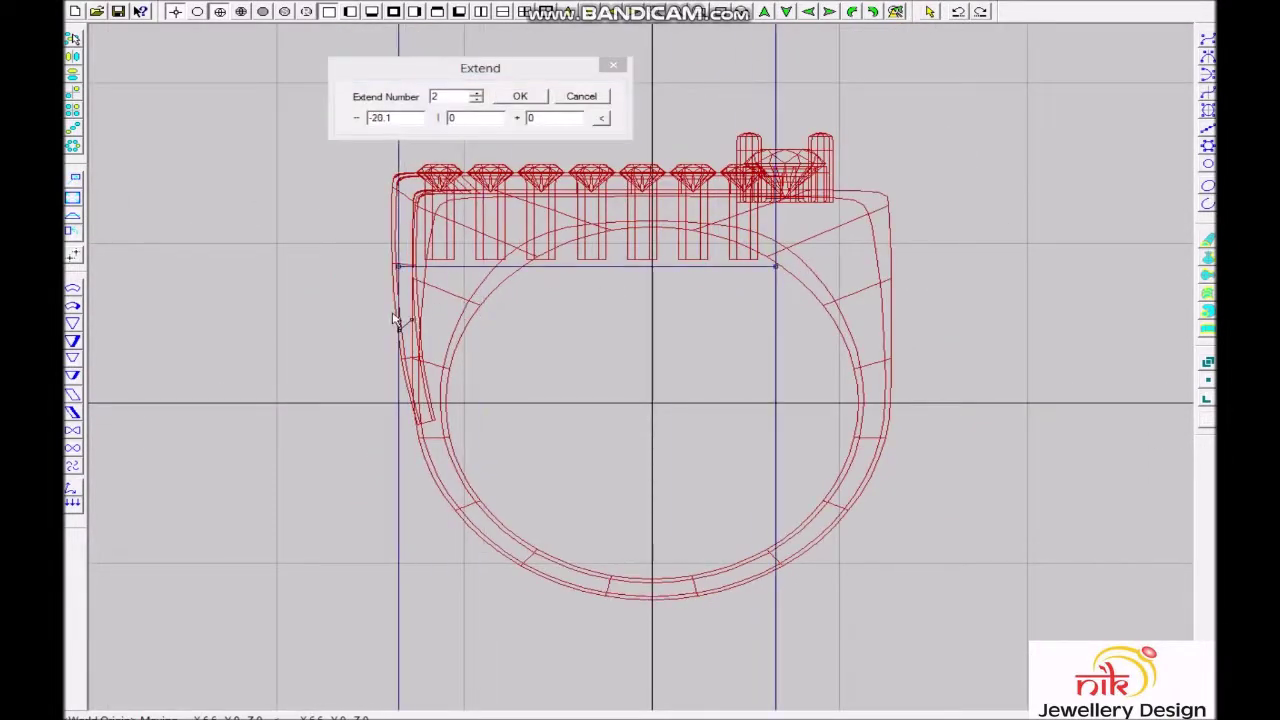
click(518, 97)
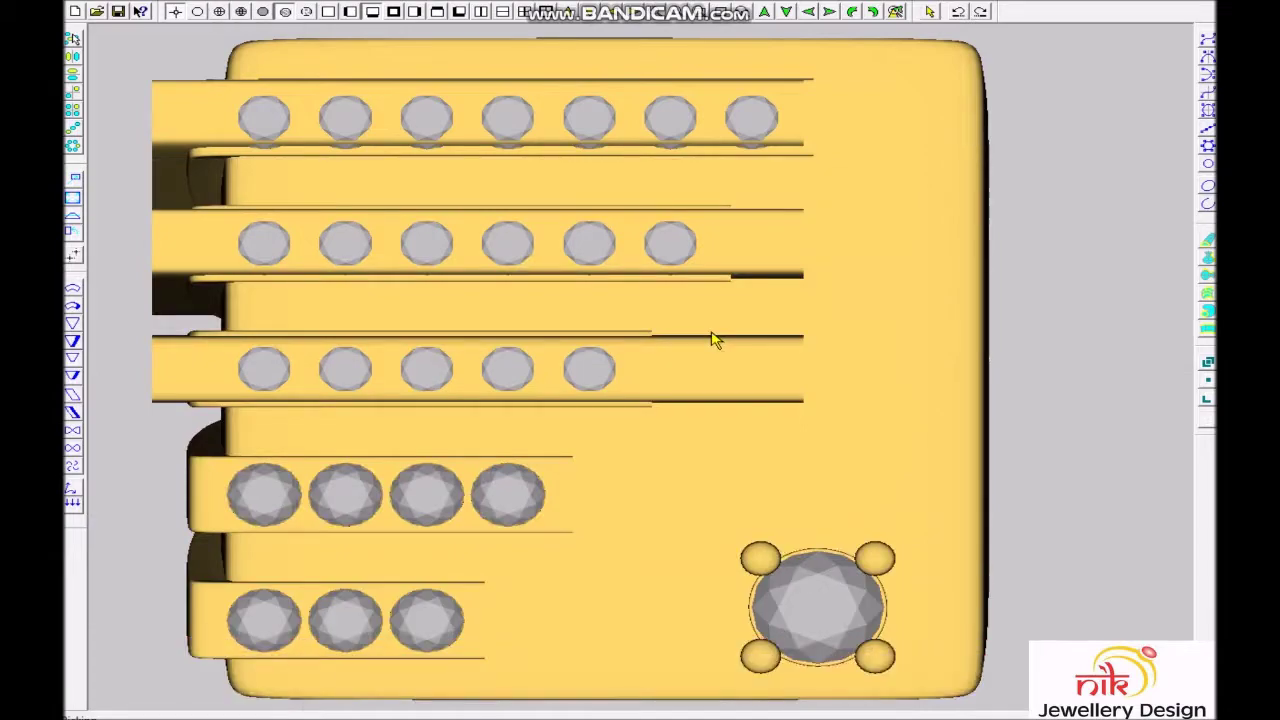
click(740, 358)
click(755, 401)
click(755, 401)
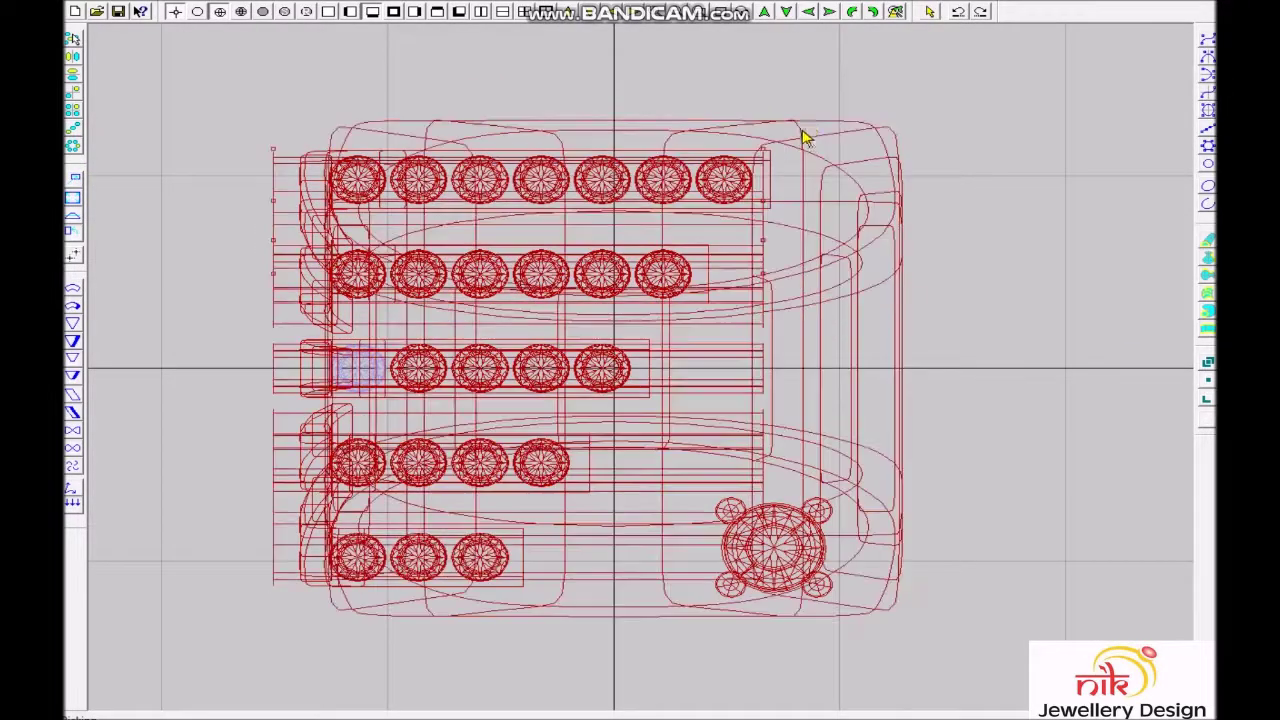
- Cancel the pending move and count stones: 25 diamonds of 2.50, one of 4.40
scroll(720, 285, up, 3)
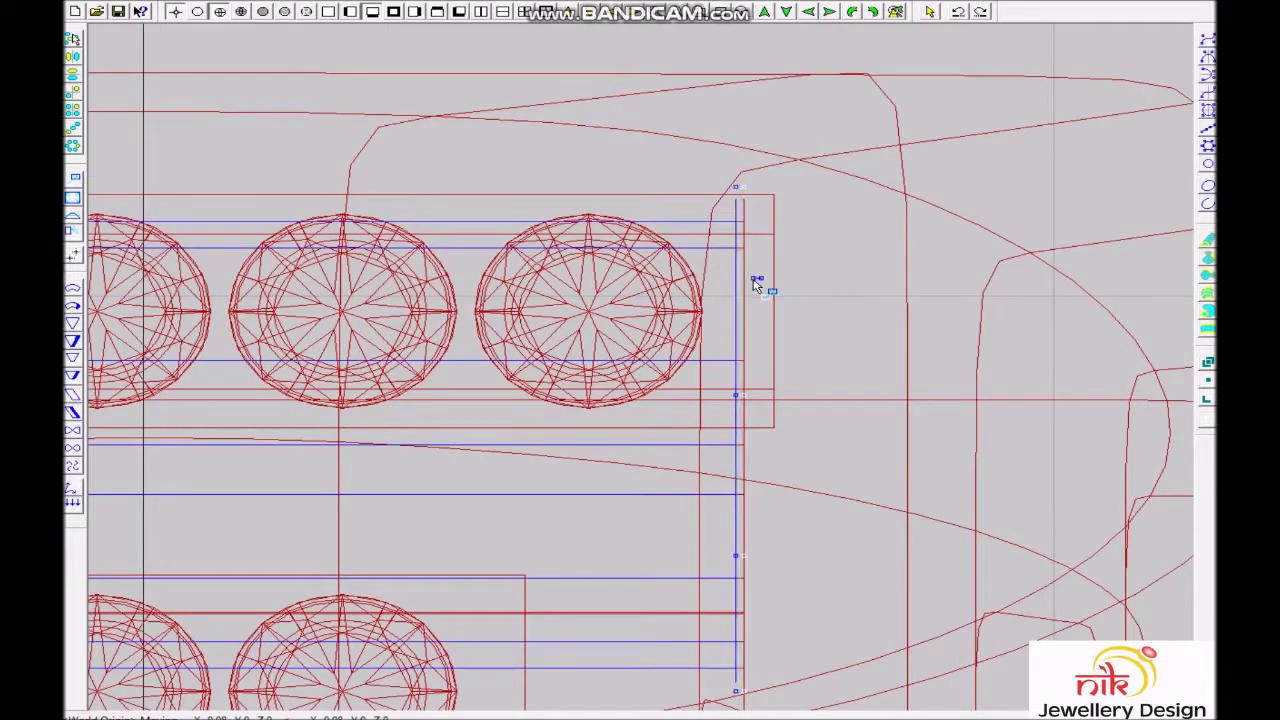
scroll(757, 286, down, 1)
scroll(748, 308, down, 2)
scroll(728, 411, down, 1)
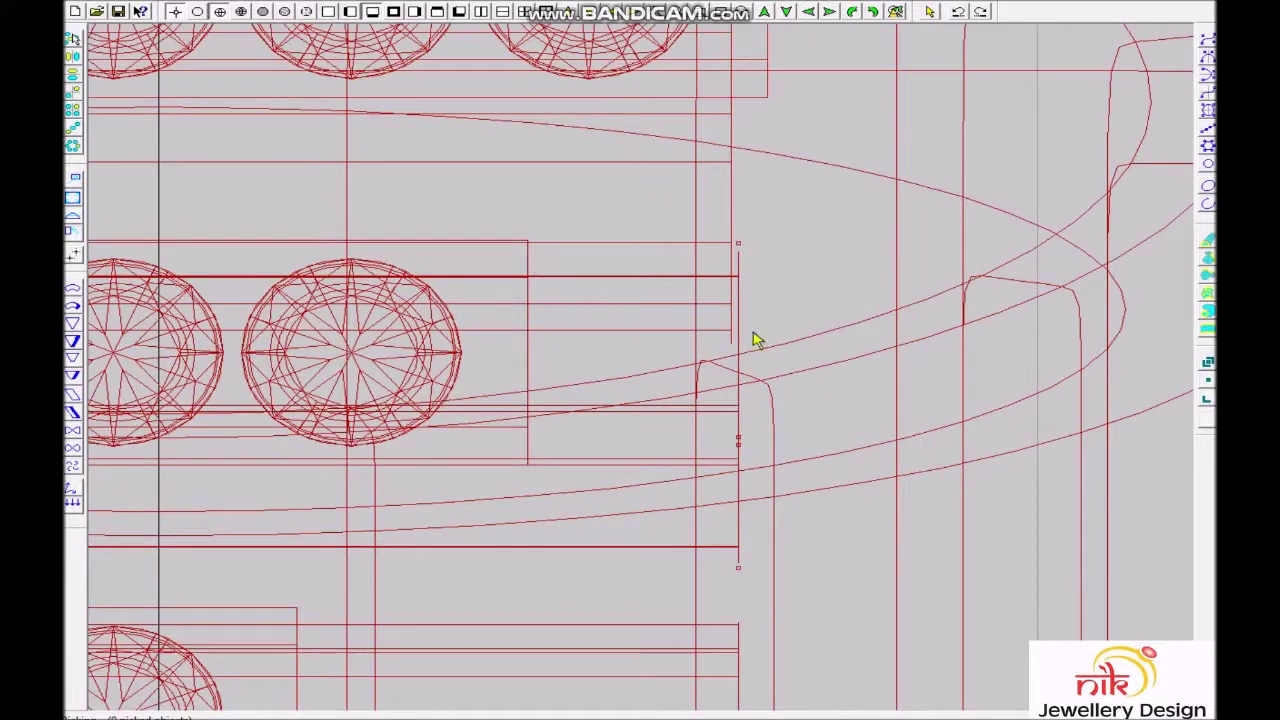
key(Escape)
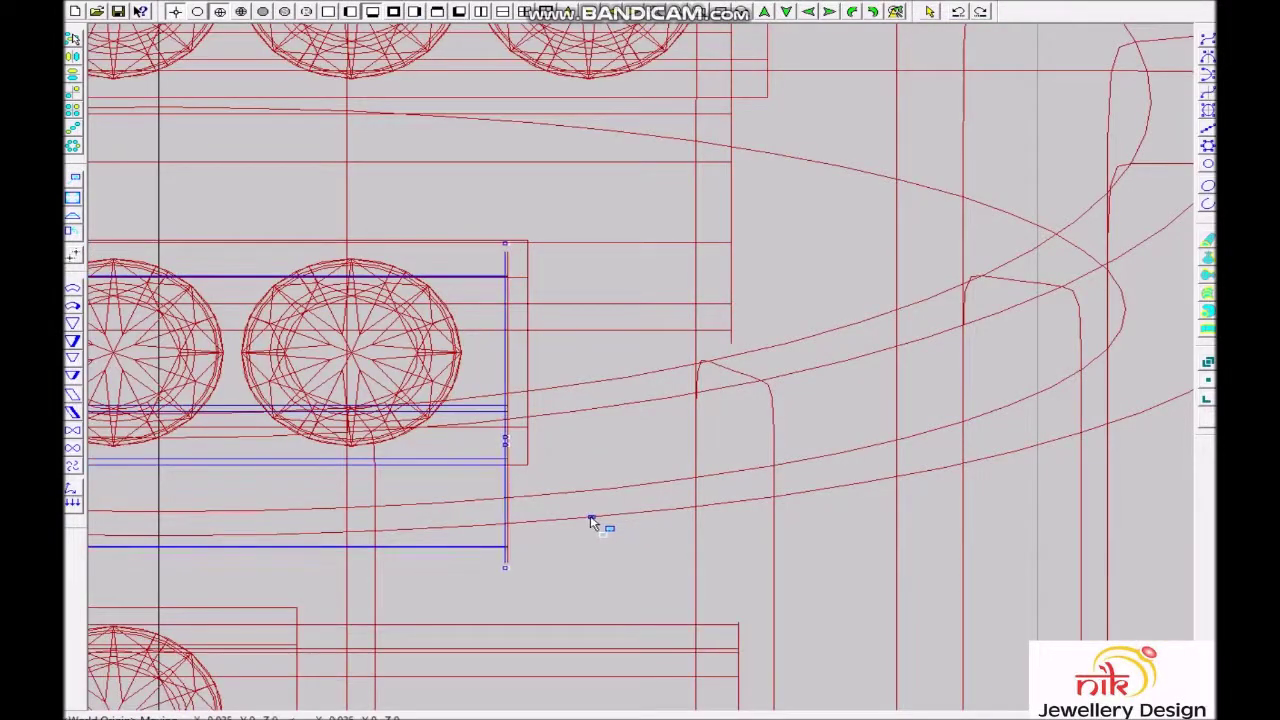
scroll(610, 508, down, 1)
scroll(583, 629, down, 1)
scroll(632, 553, up, 1)
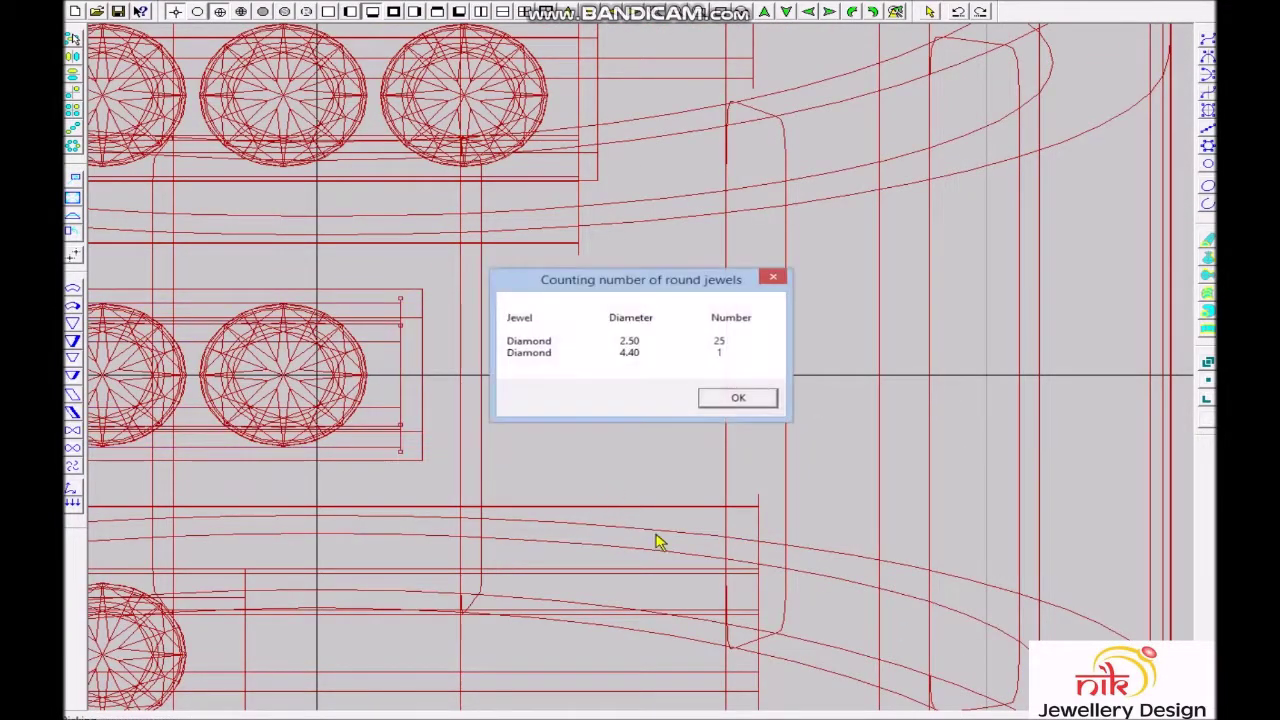
click(728, 400)
scroll(694, 517, down, 2)
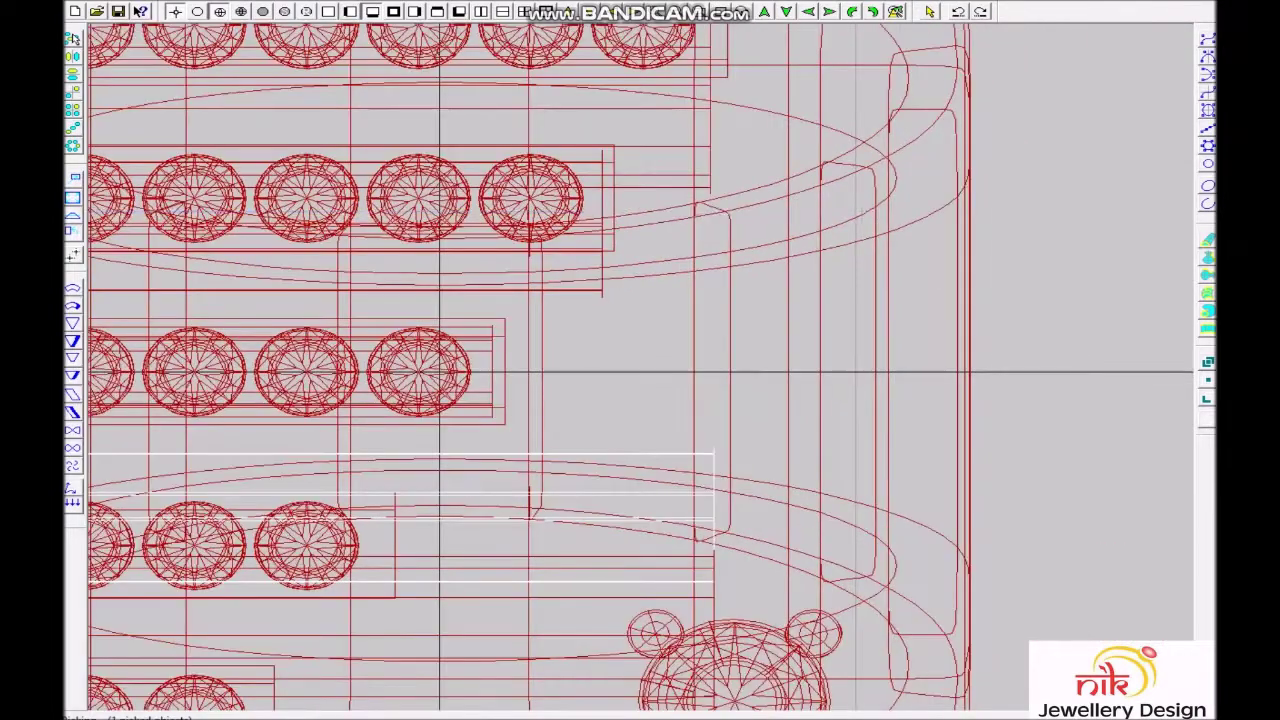
scroll(771, 289, up, 1)
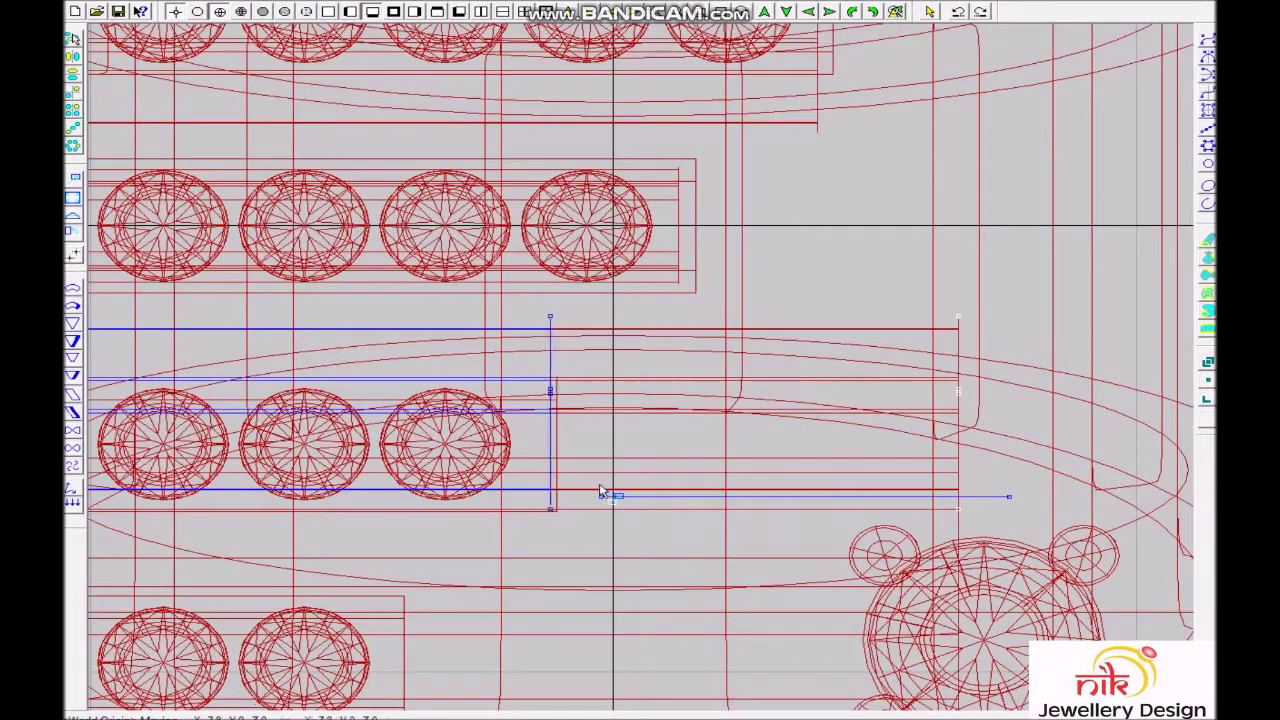
- Delete the stray guide lines and switch to the front view
key(Delete)
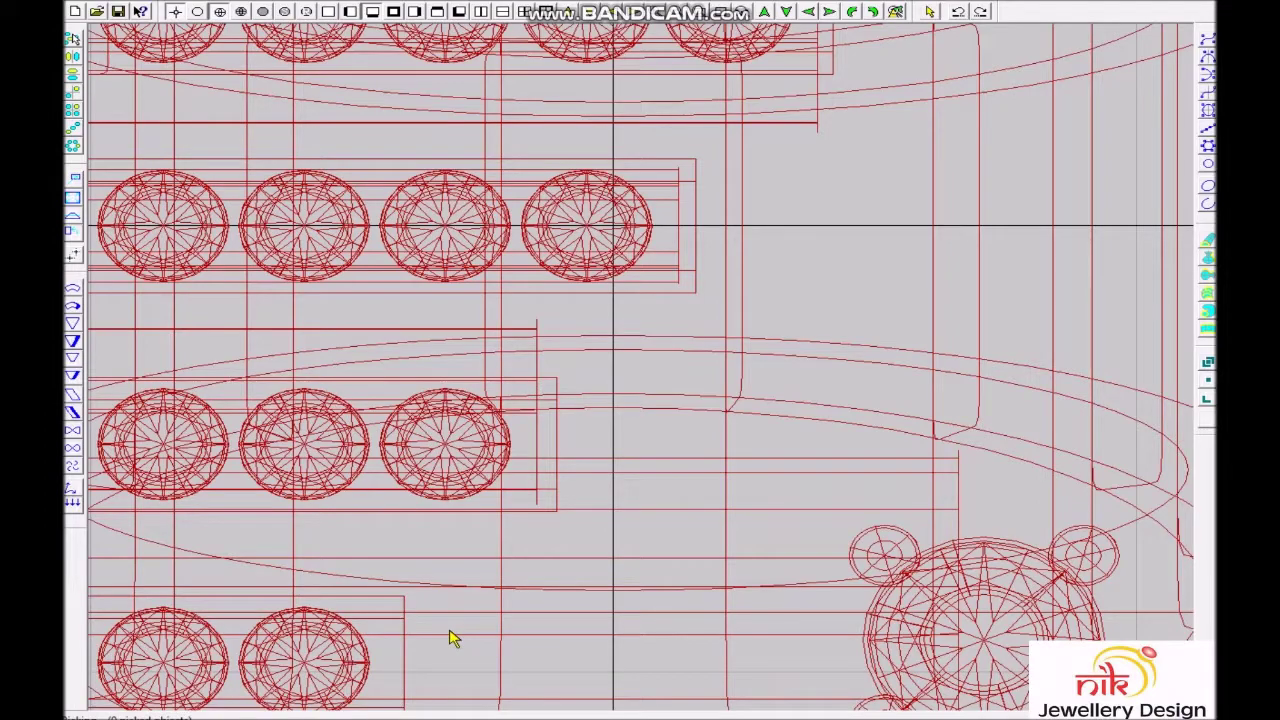
scroll(450, 650, down, 2)
scroll(849, 266, up, 1)
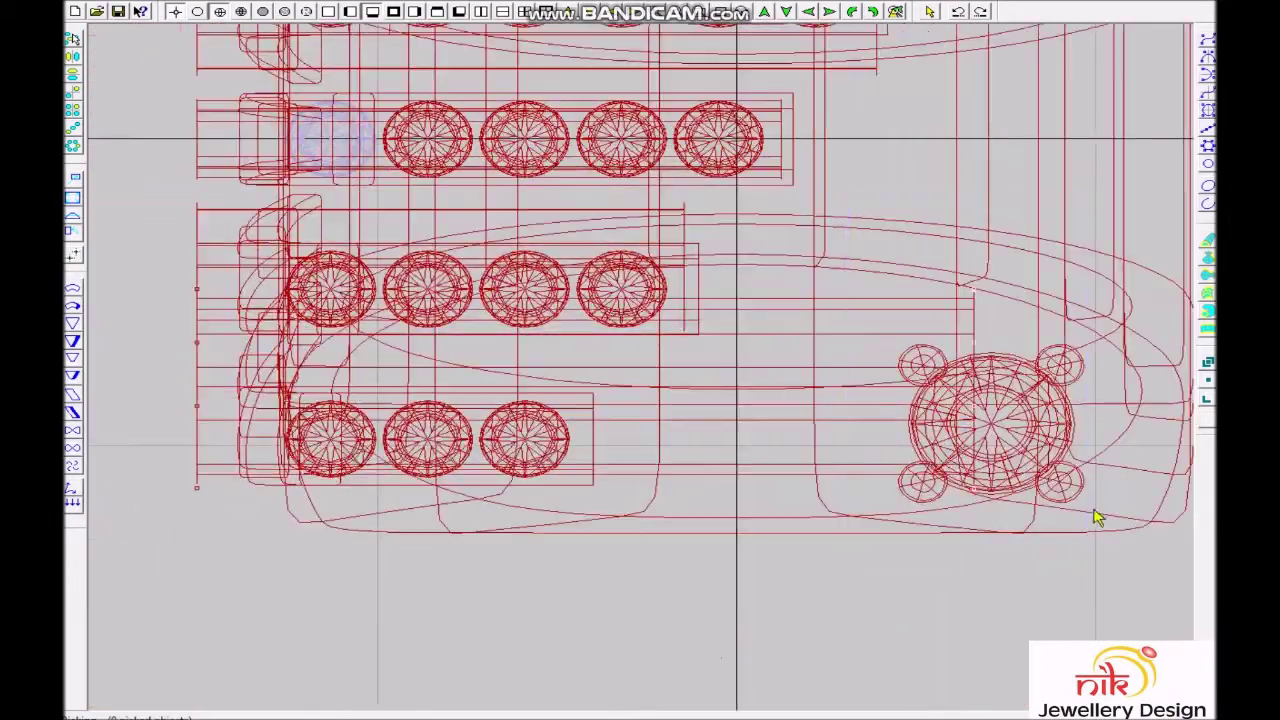
scroll(670, 470, down, 1)
key(F2)
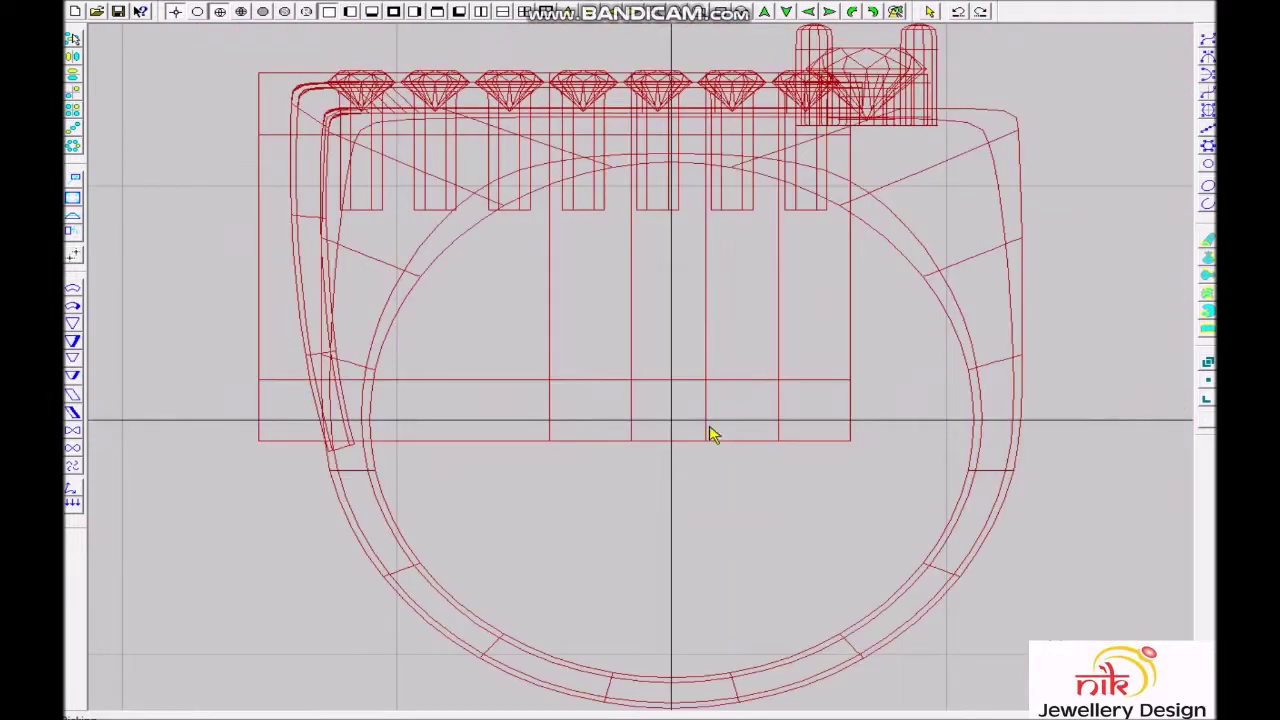
- Select the leftover construction rectangle and lines, and show the ring shaded
drag(547, 377, 890, 516)
key(F5)
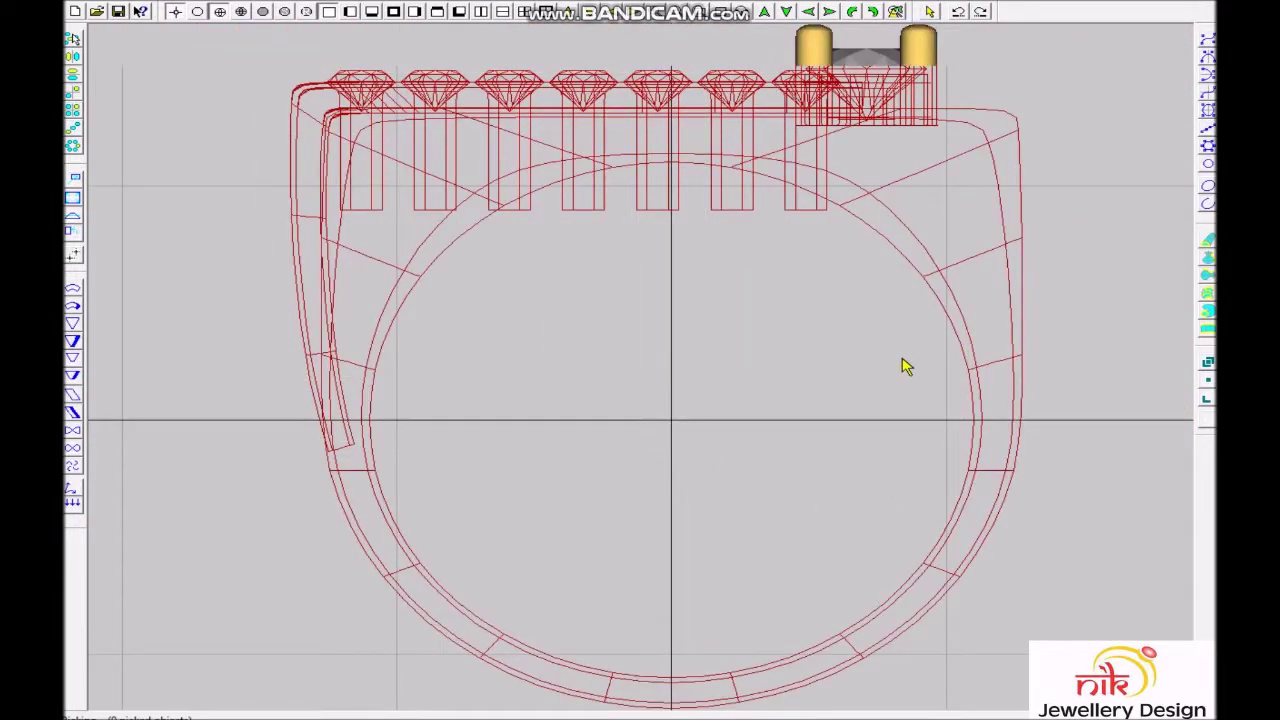
mouse_move(849, 343)
mouse_down()
mouse_move(731, 206)
mouse_move(770, 220)
mouse_up()
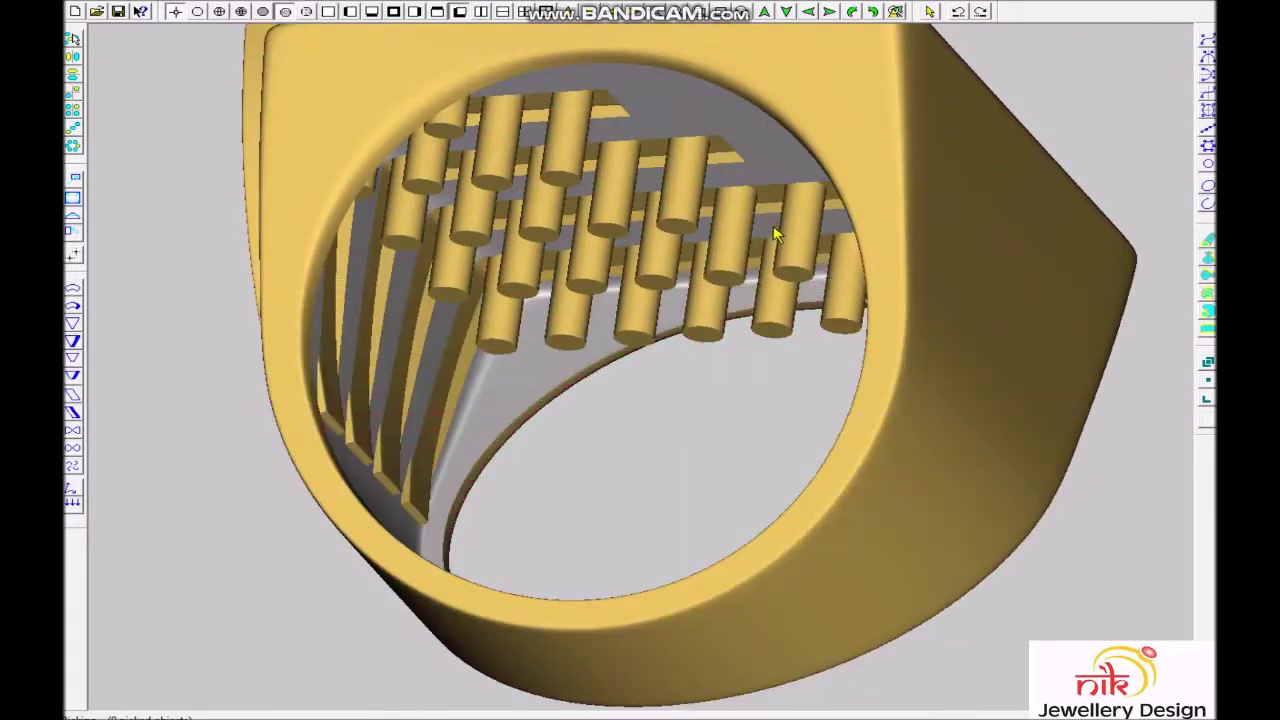
mouse_move(700, 292)
mouse_down()
mouse_move(957, 400)
mouse_move(840, 386)
mouse_up()
- Orbit the shaded ring to inspect its side and front
click(781, 463)
drag(781, 463, 766, 443)
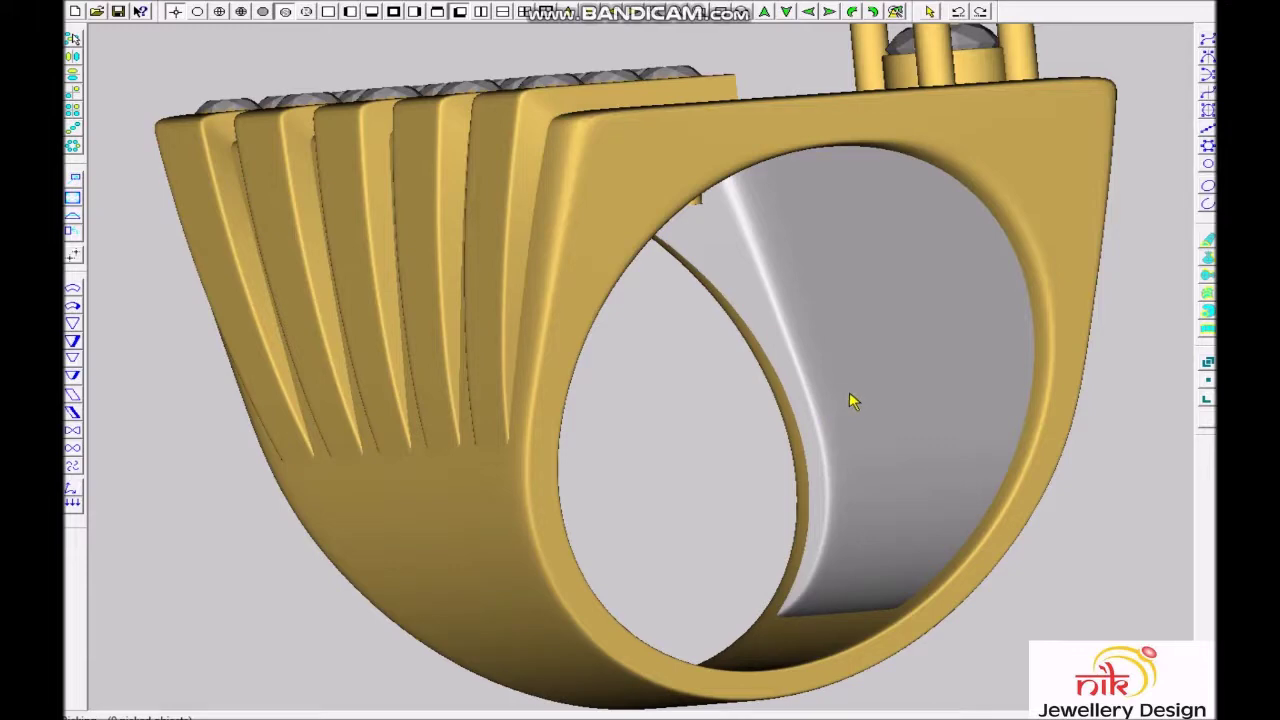
drag(708, 438, 741, 404)
mouse_move(749, 355)
mouse_down()
mouse_move(720, 314)
mouse_move(549, 403)
mouse_up()
scroll(549, 403, up, 3)
scroll(1100, 400, down, 3)
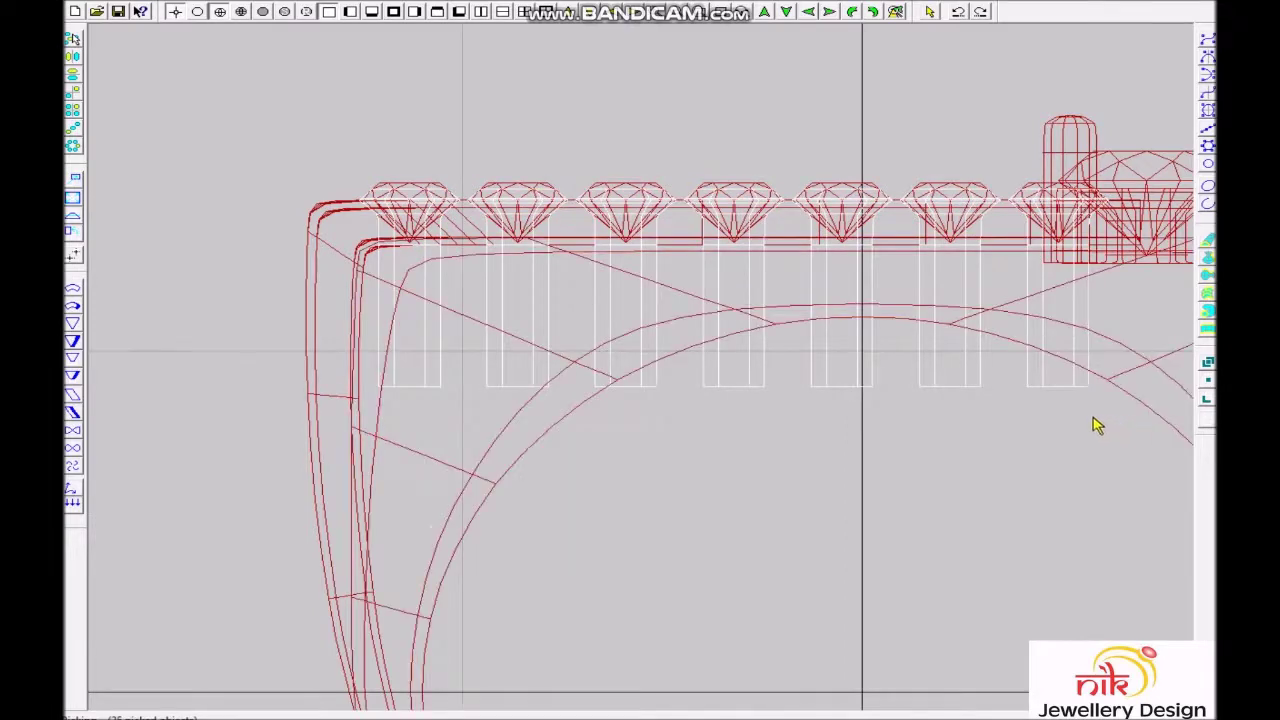
- Estimate the ring's weight in 24K gold (SG 19.300), getting 27.9572 g, then show the top view
scroll(1037, 407, up, 2)
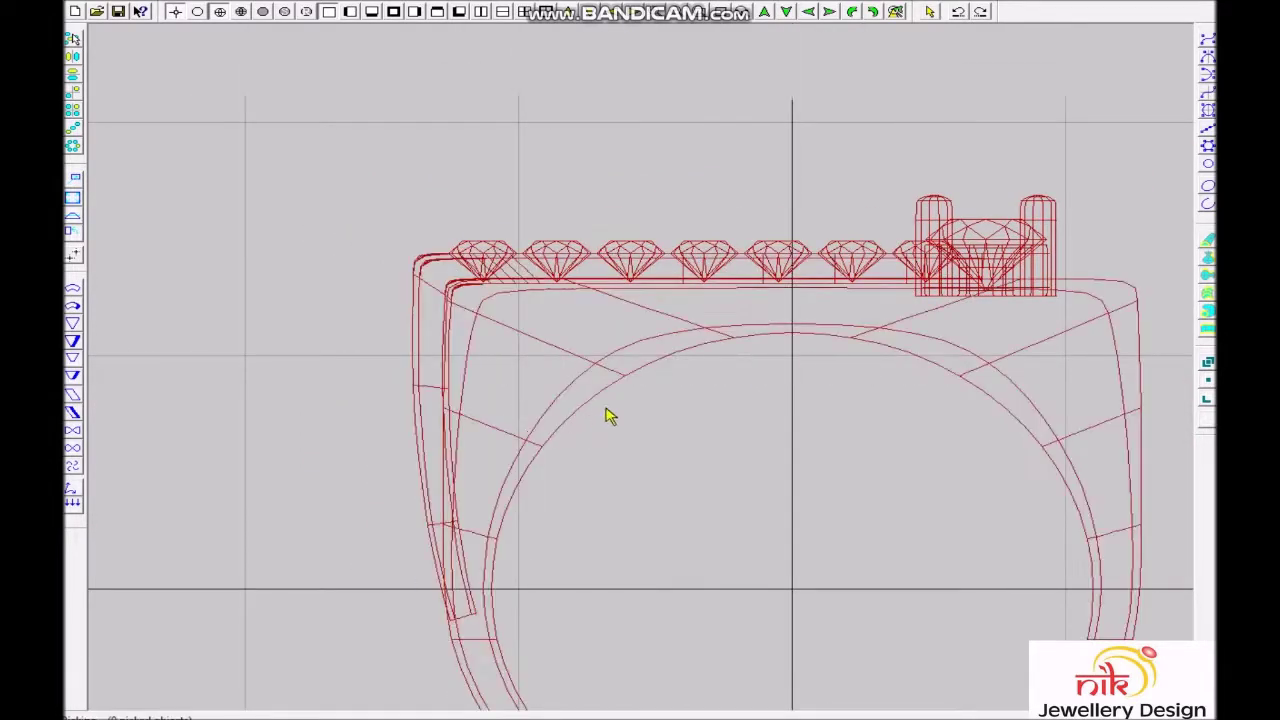
scroll(760, 391, down, 1)
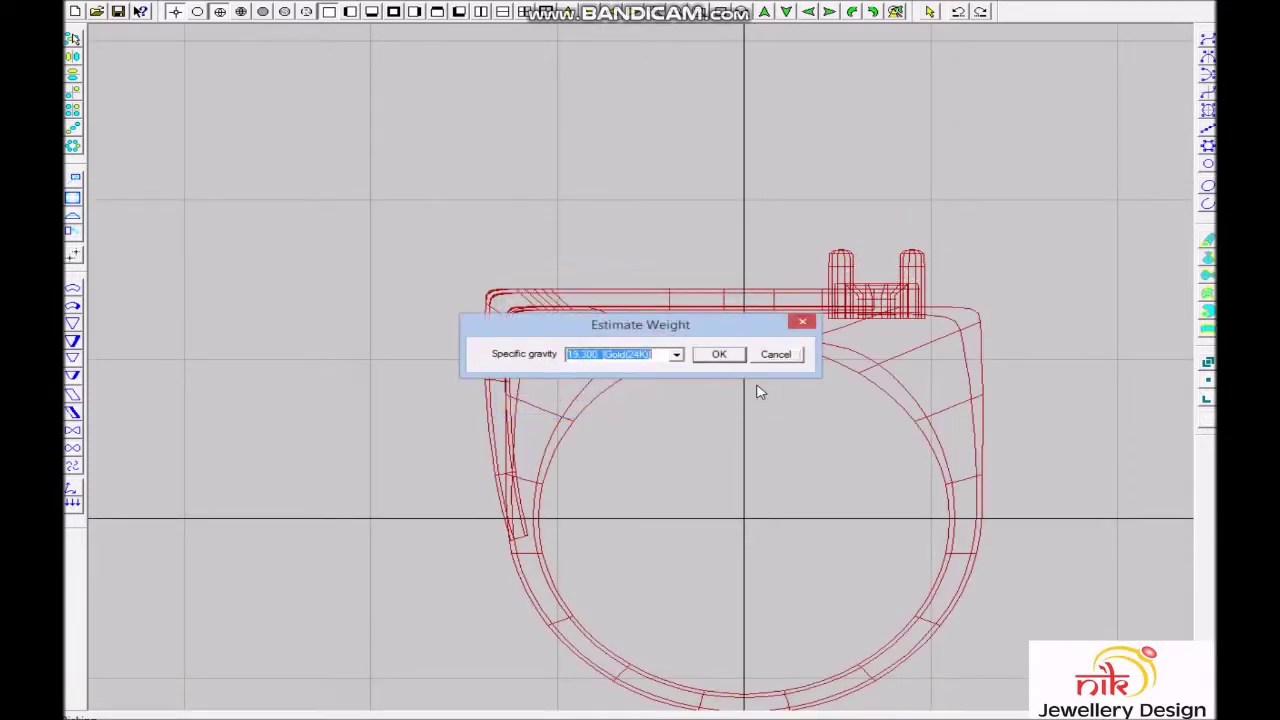
key(Return)
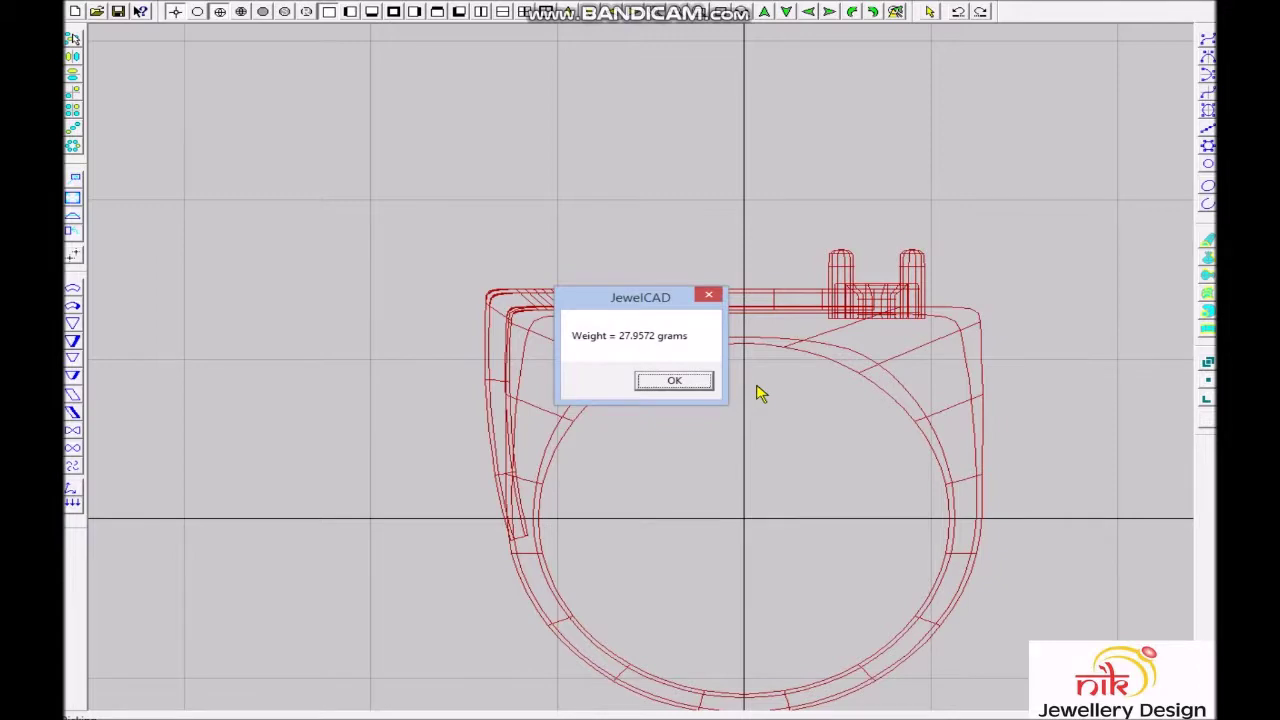
key(Return)
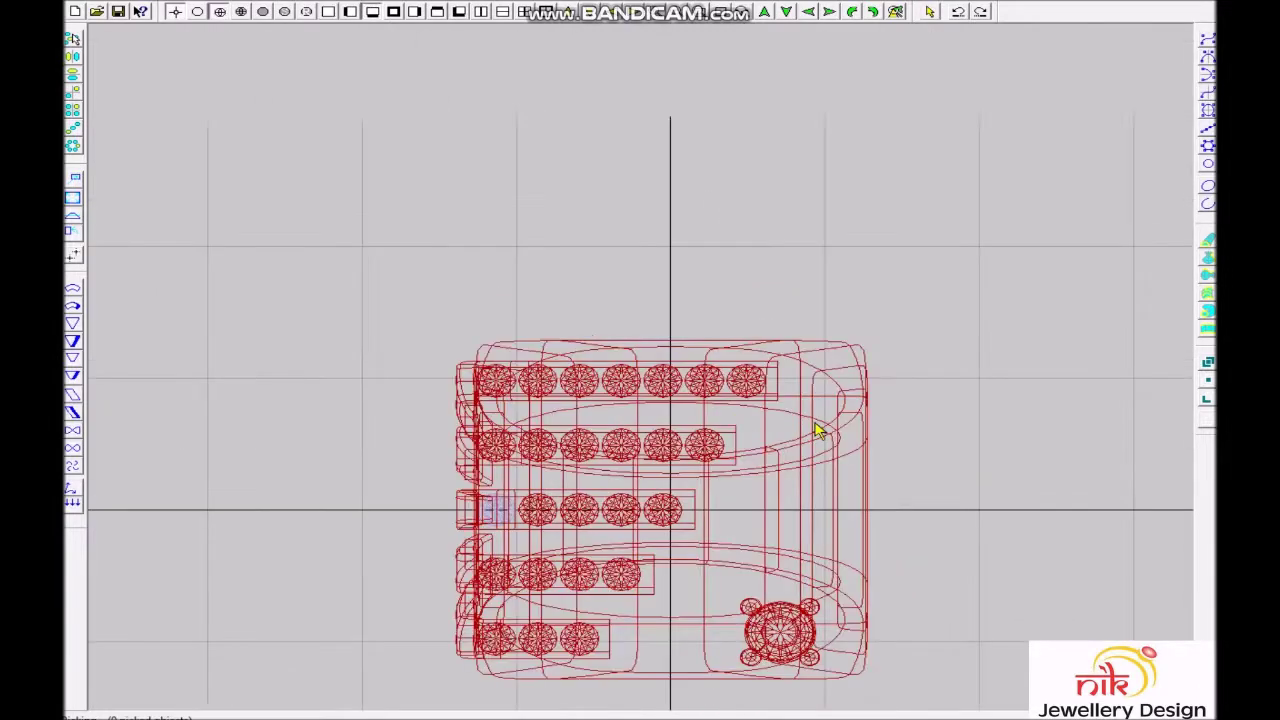
- Render the ring in gold, select all objects and redraw it shaded
key(ctrl+r)
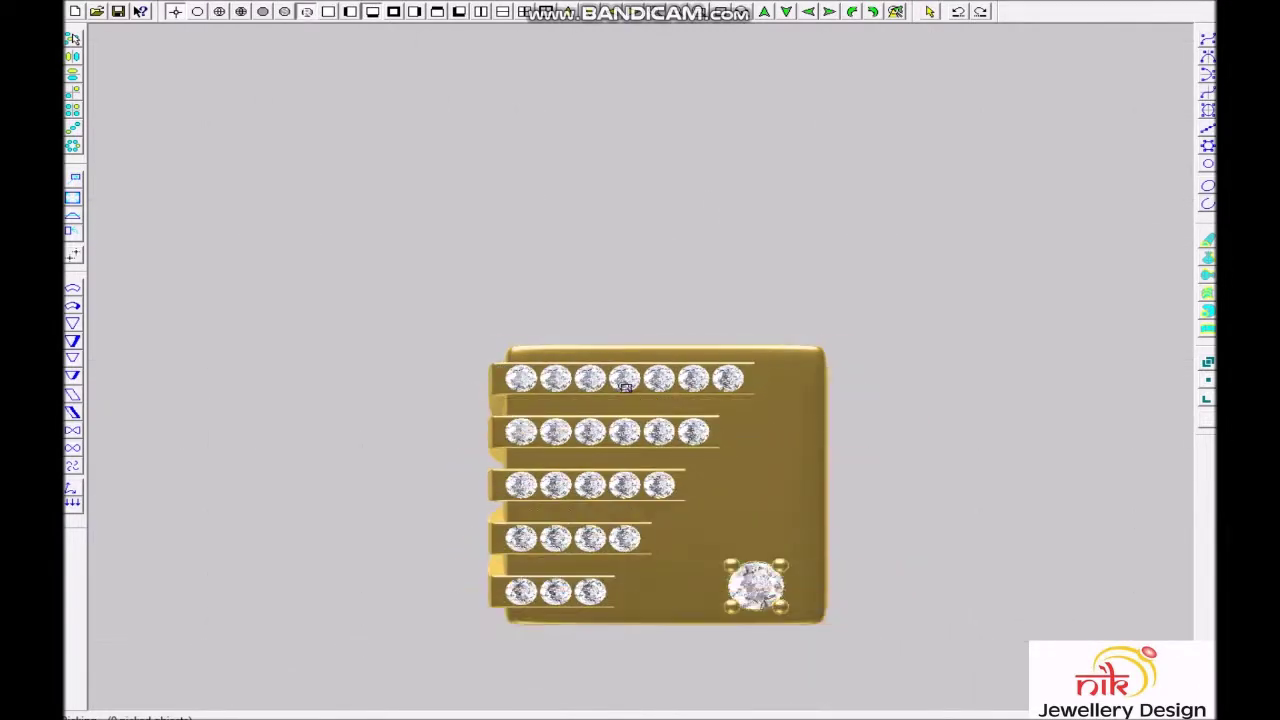
scroll(683, 551, up, 2)
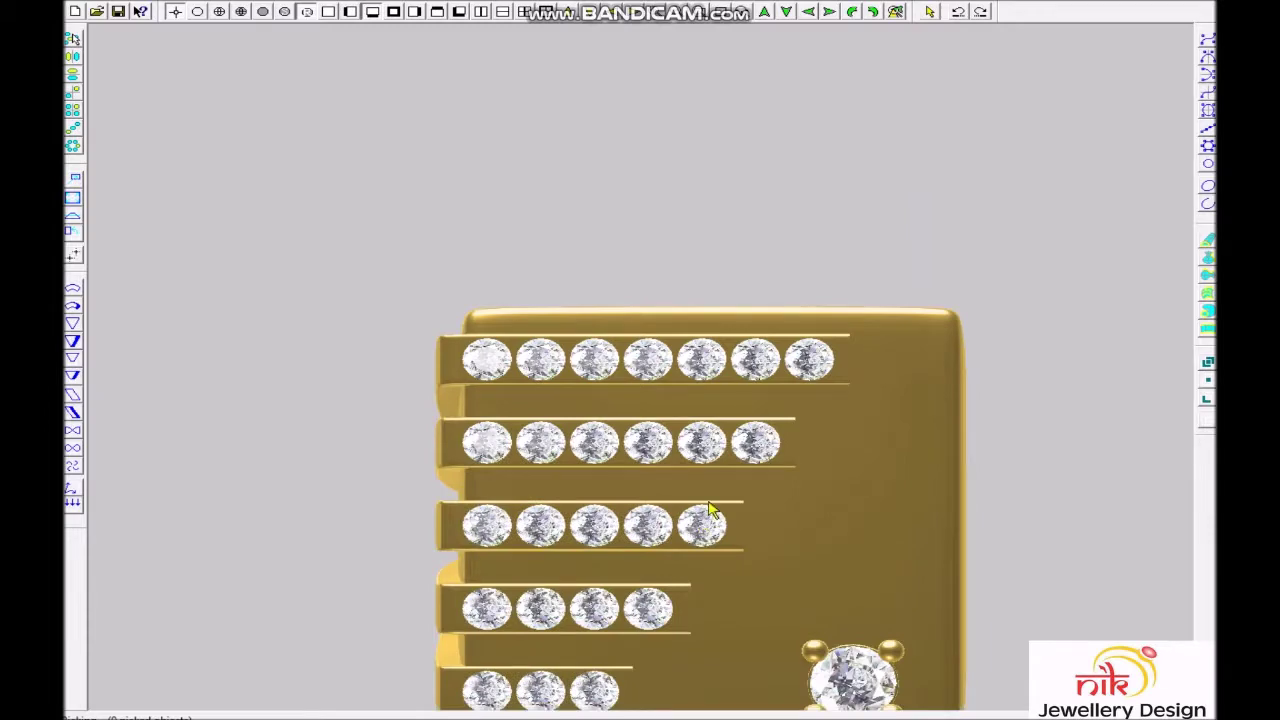
key(ctrl+w)
click(850, 455)
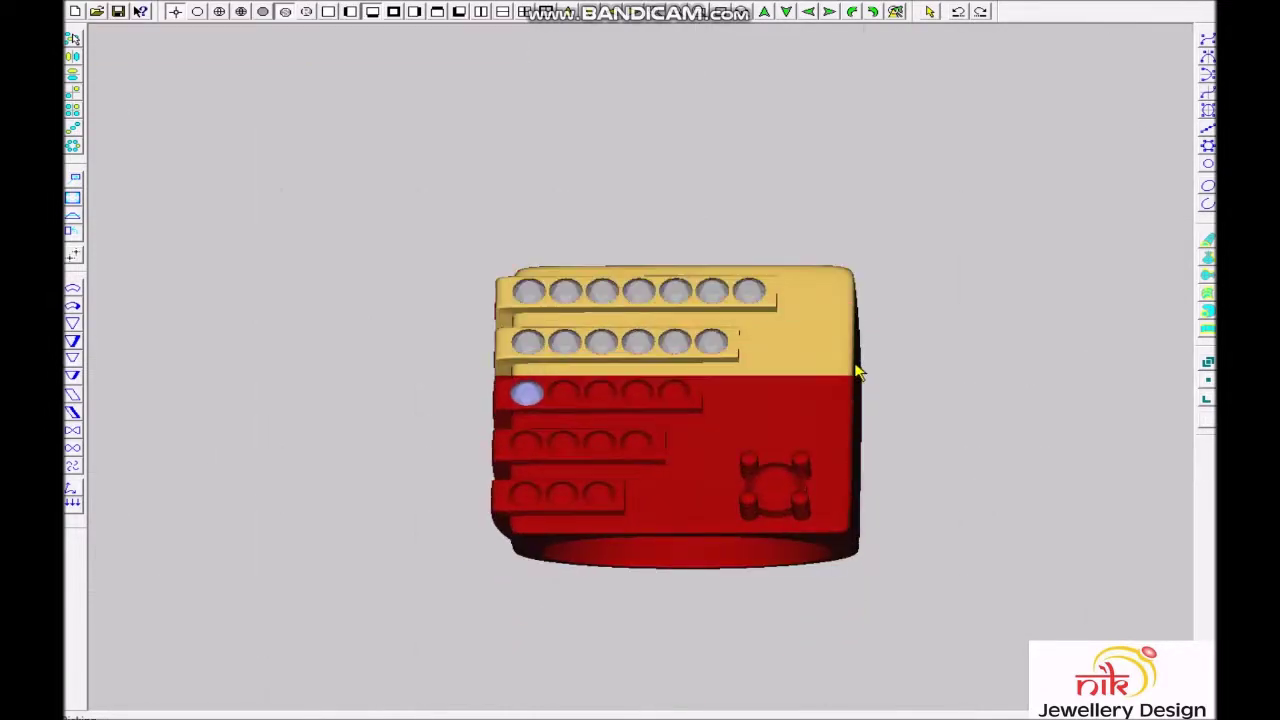
- Return to wireframe, zoom out and open the Layers dialog listing Layers 1–20
key(ctrl+w)
scroll(838, 368, down, 2)
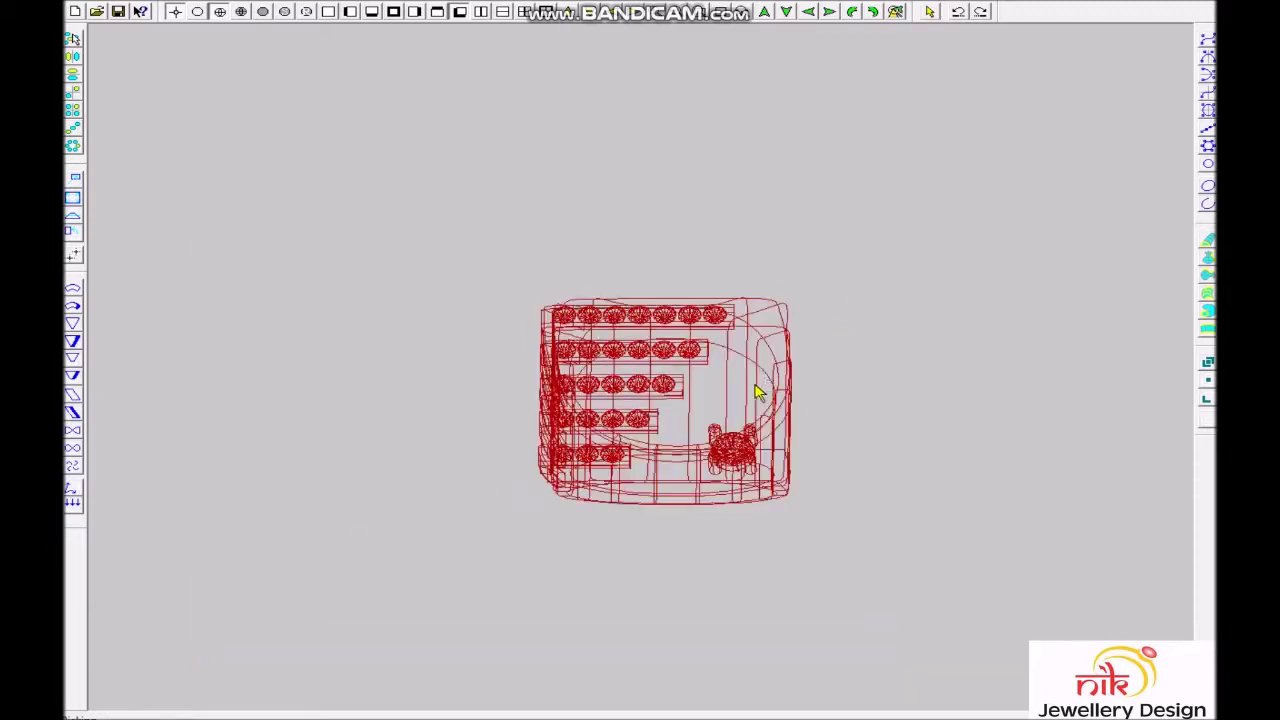
key(ctrl+l)
click(494, 192)
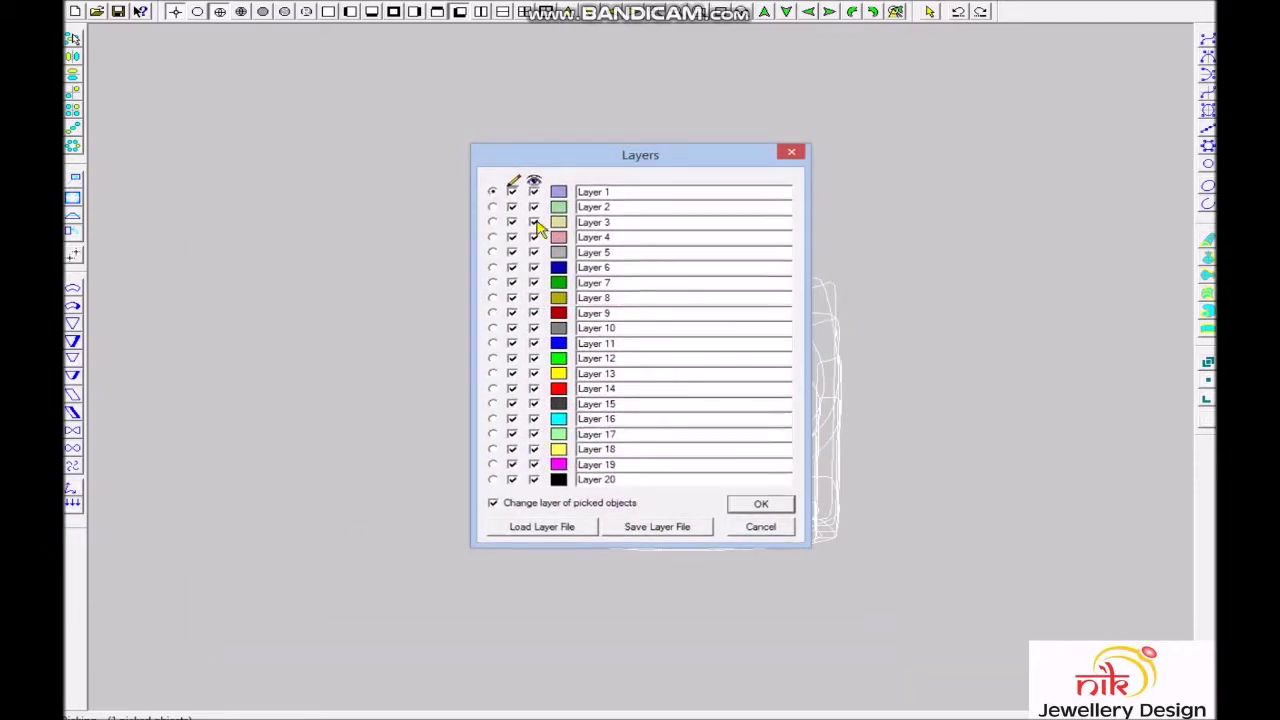
- Close the Layers list and pick the ring's metal body in front view
click(757, 497)
scroll(760, 425, up, 5)
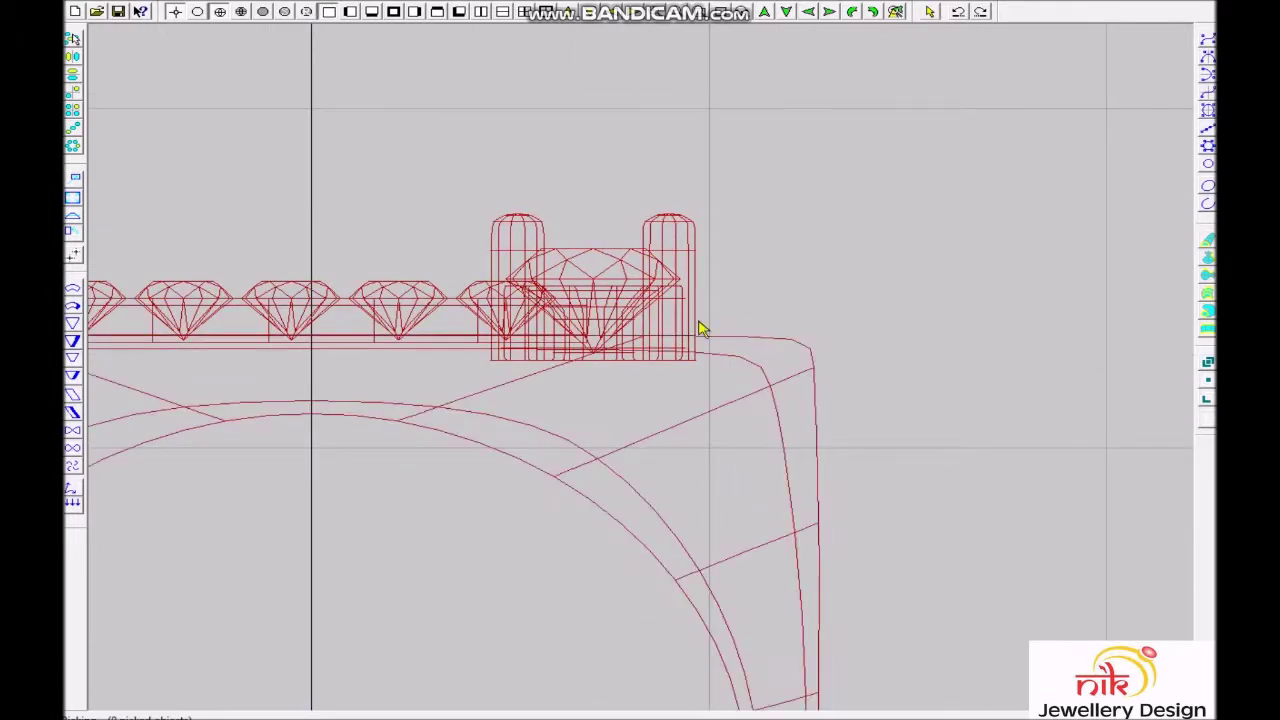
scroll(710, 340, down, 3)
scroll(697, 353, down, 2)
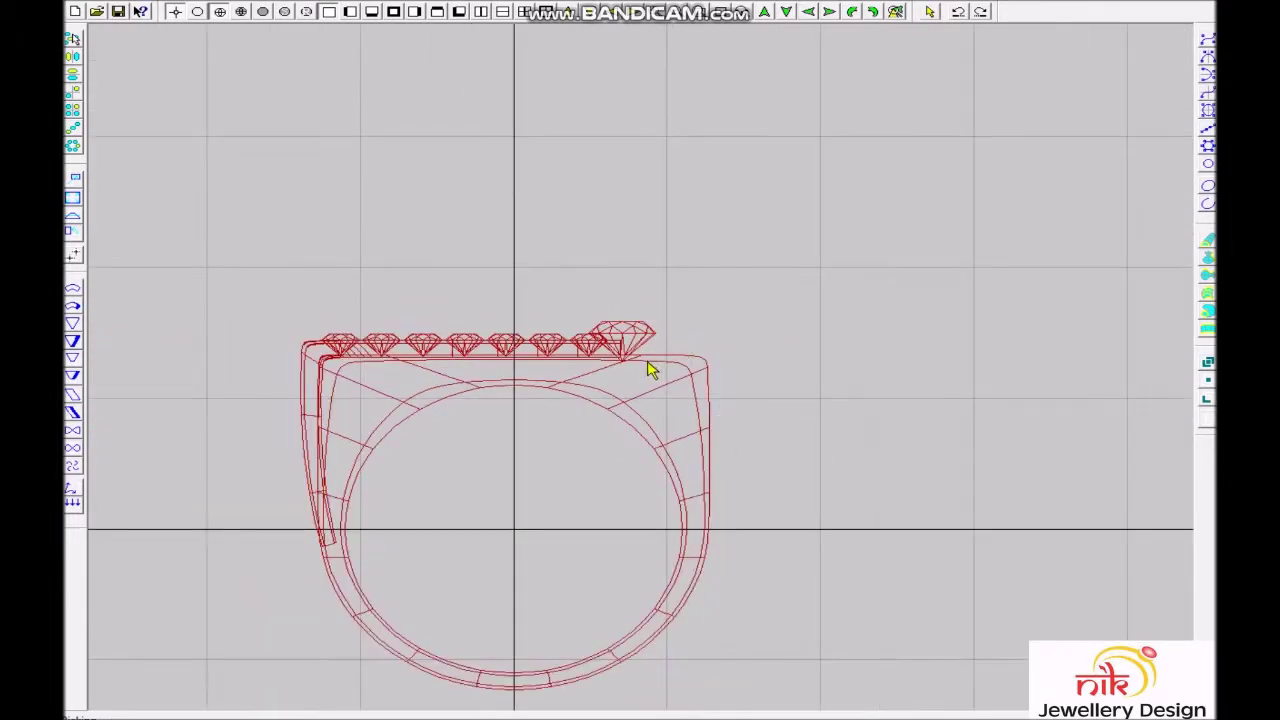
scroll(650, 368, down, 2)
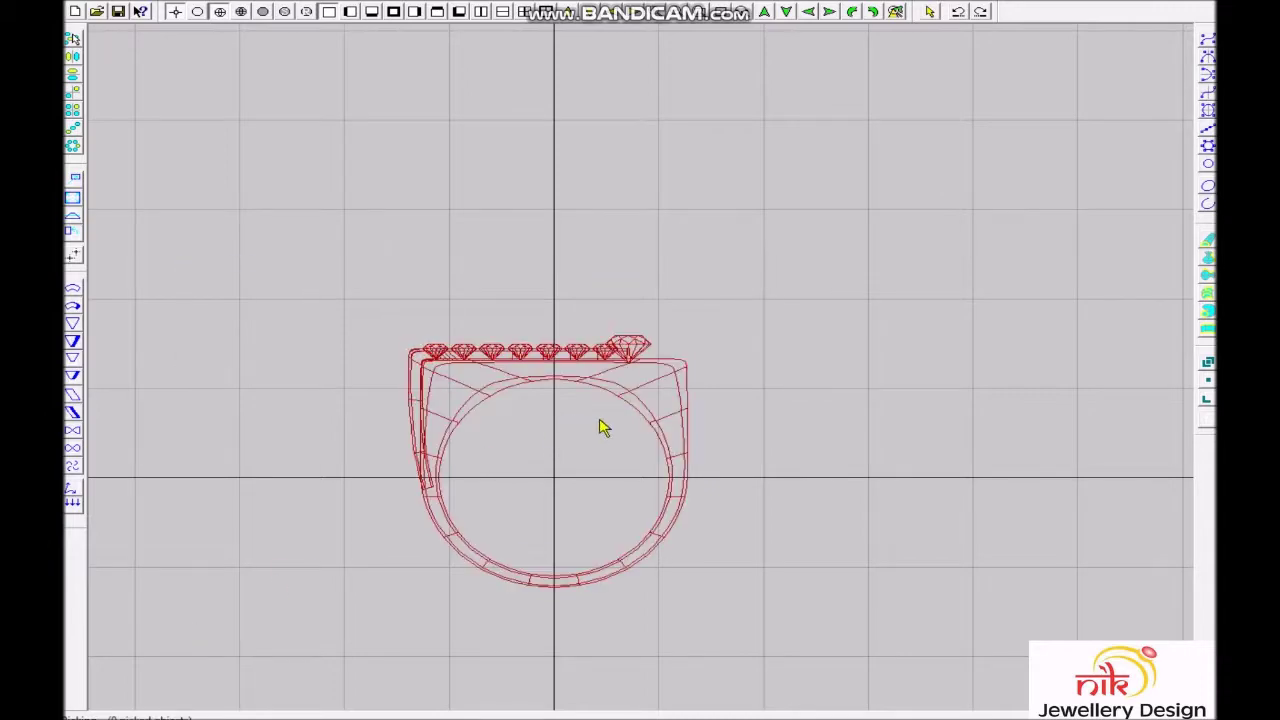
click(678, 440)
- Hide the metal body's layer through the Layers dialog, then toggle it visible again
key(ctrl+l)
double_click(660, 420)
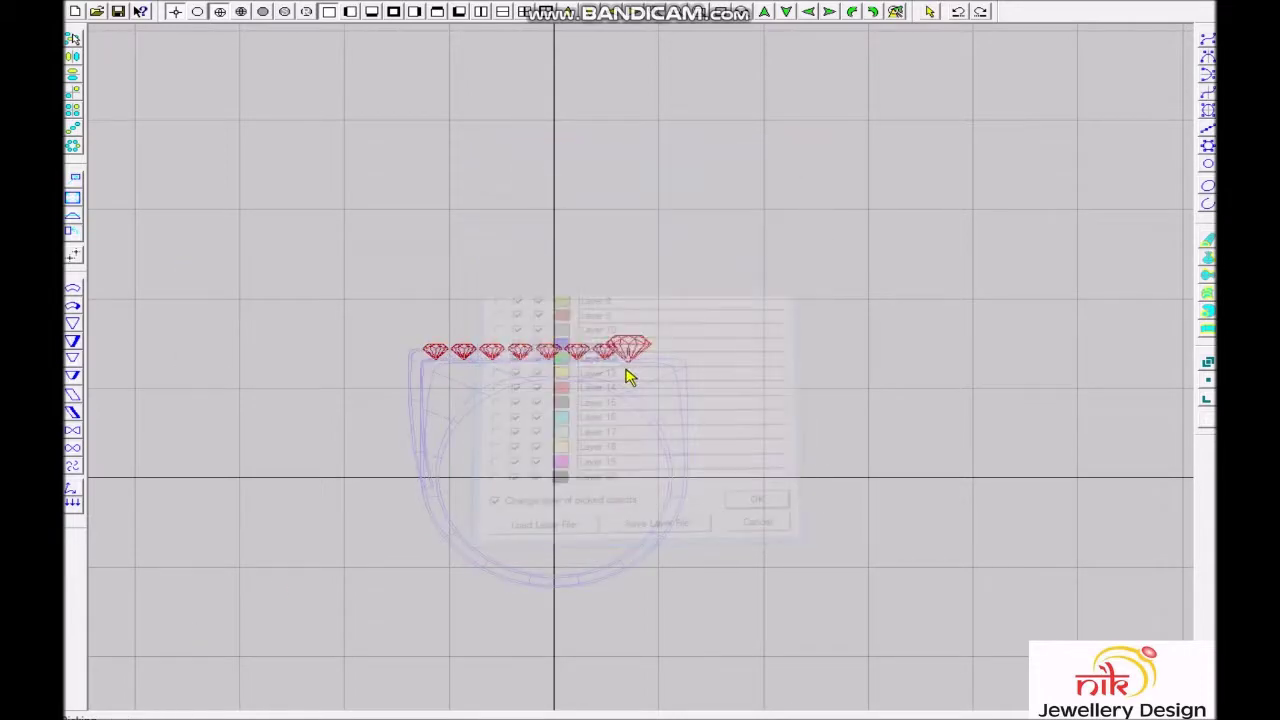
key(ctrl+l)
double_click(629, 366)
- Render the ring in shaded gold from the top view, then return to wireframe
key(F2)
key(ctrl+r)
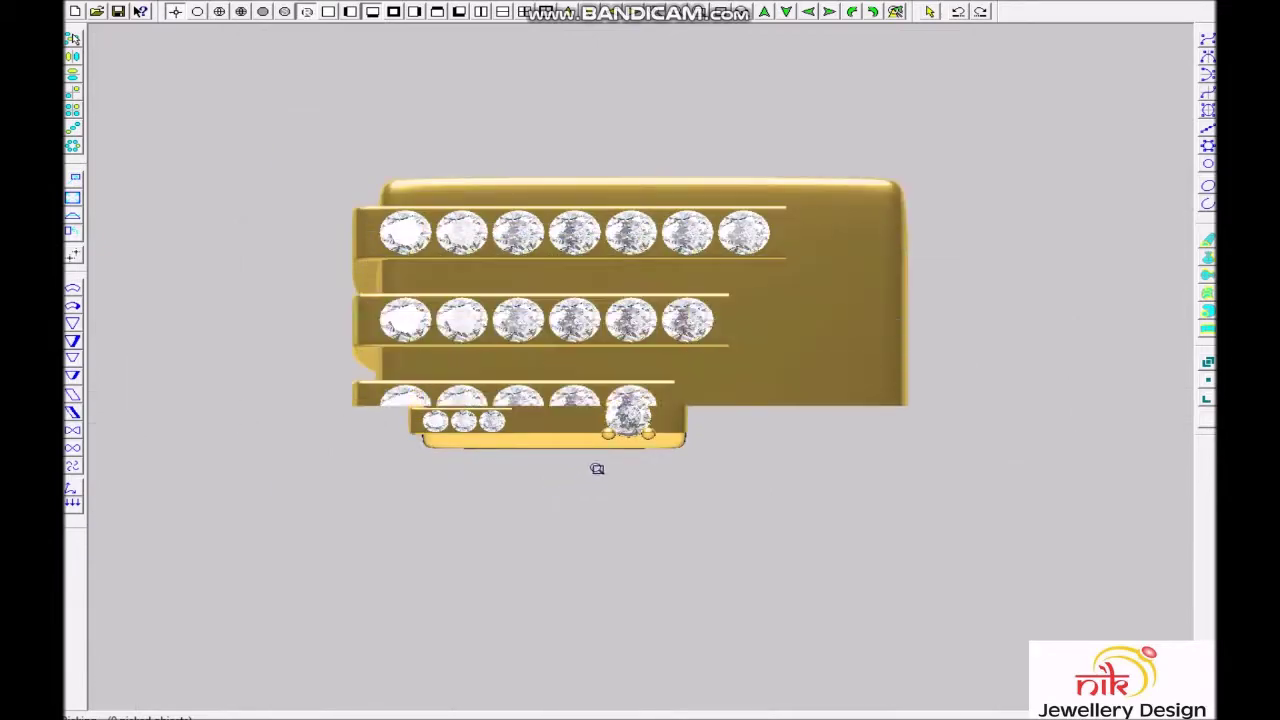
click(545, 418)
- Place a prong ball from the library's PRONG category between the top-row stones
key(ctrl+d)
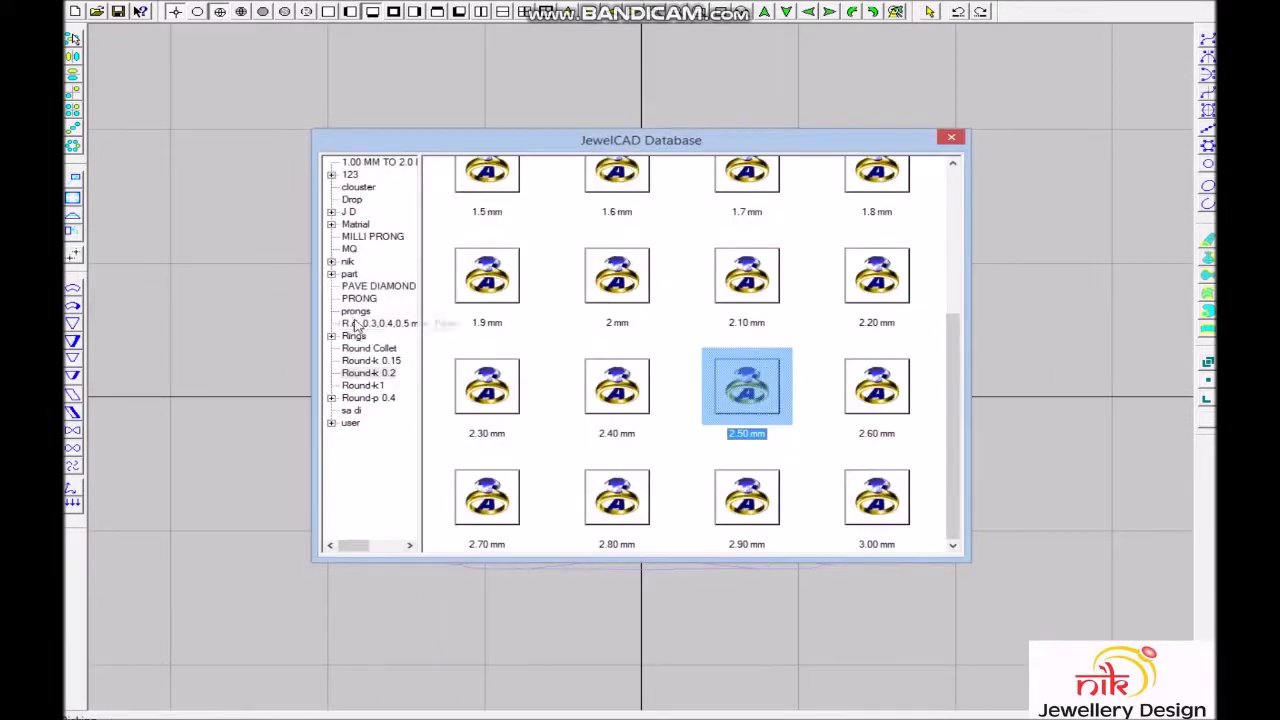
click(359, 298)
double_click(623, 425)
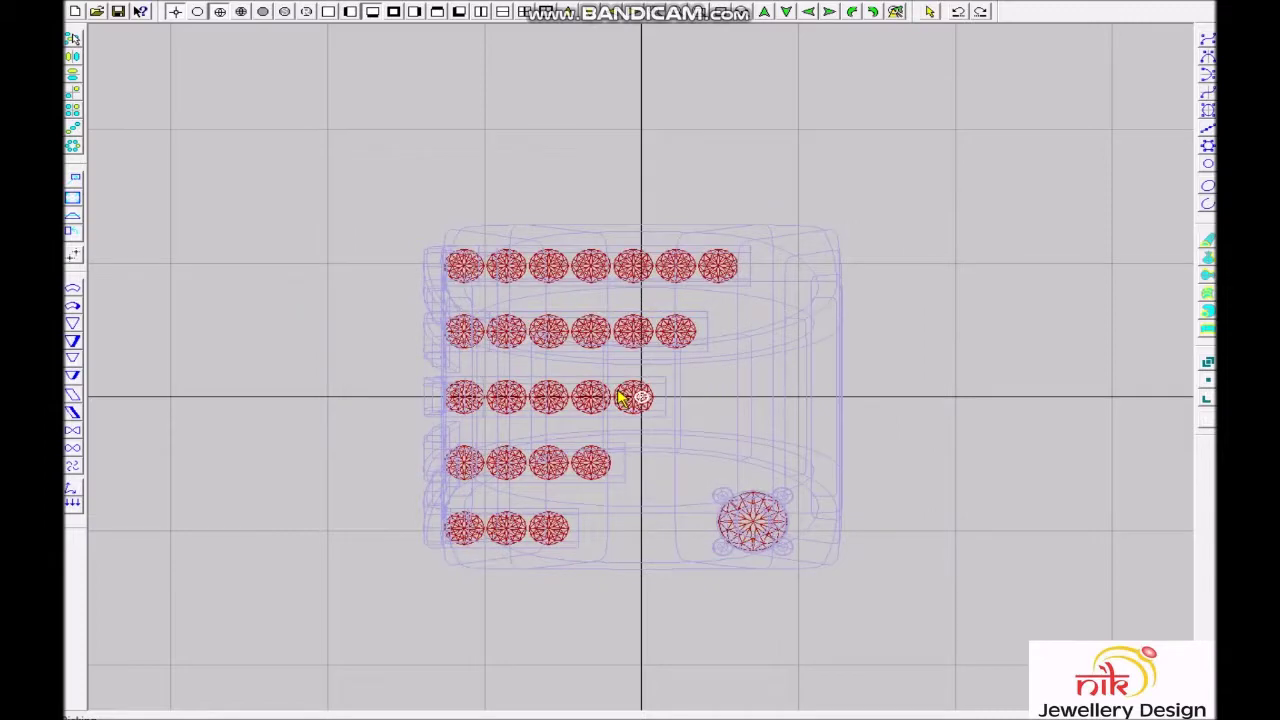
drag(663, 357, 354, 163)
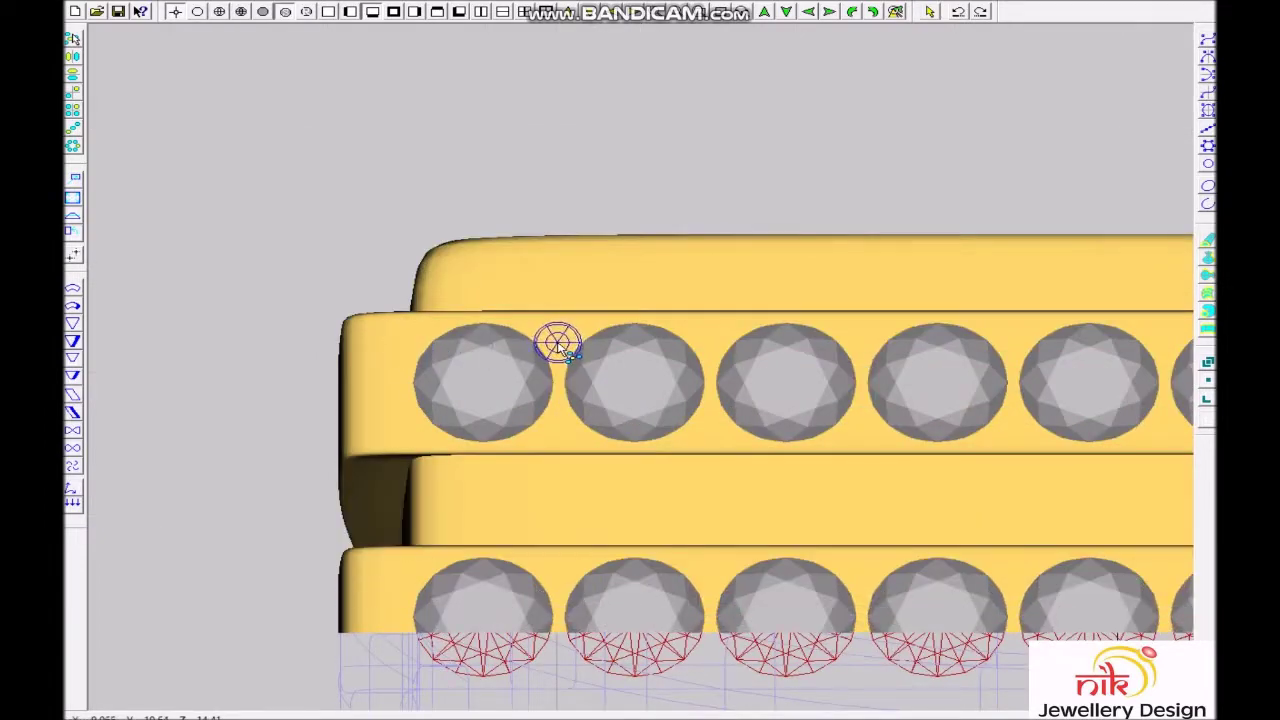
click(560, 345)
- Set a 0.85 mm prong ball in the gap between the first two top-row stones
key(ctrl+d)
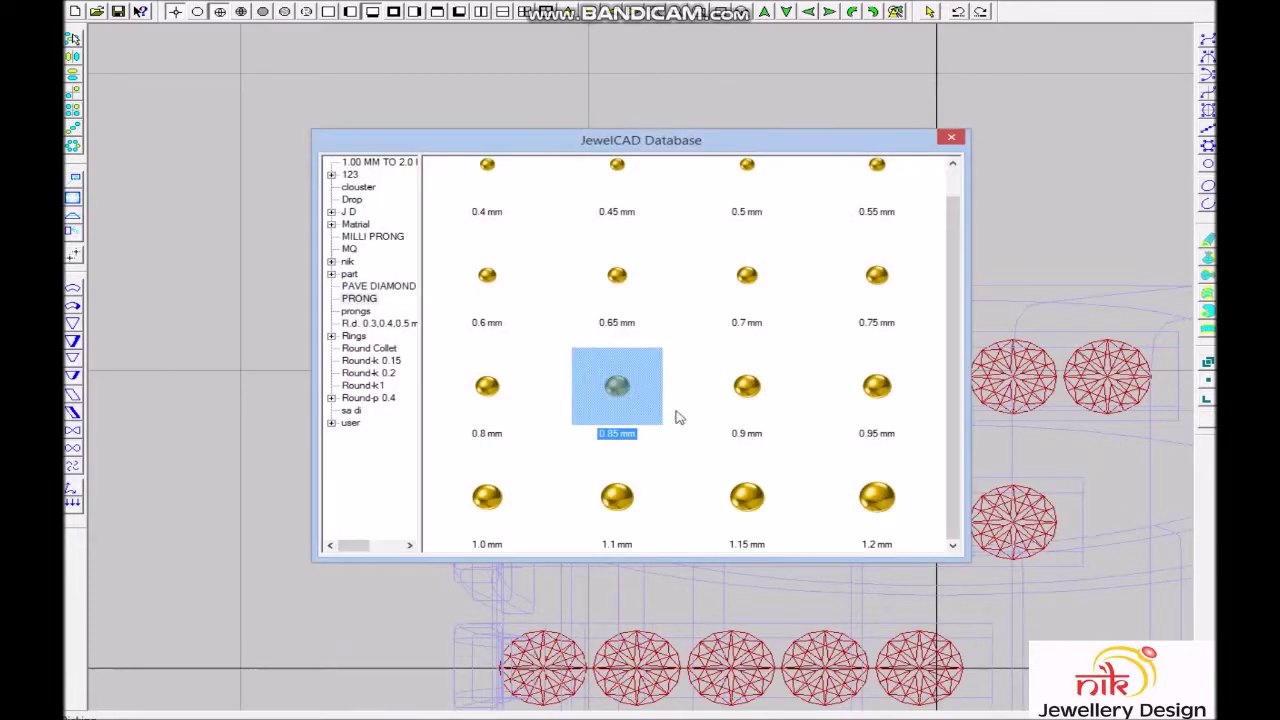
double_click(531, 519)
drag(900, 457, 371, 134)
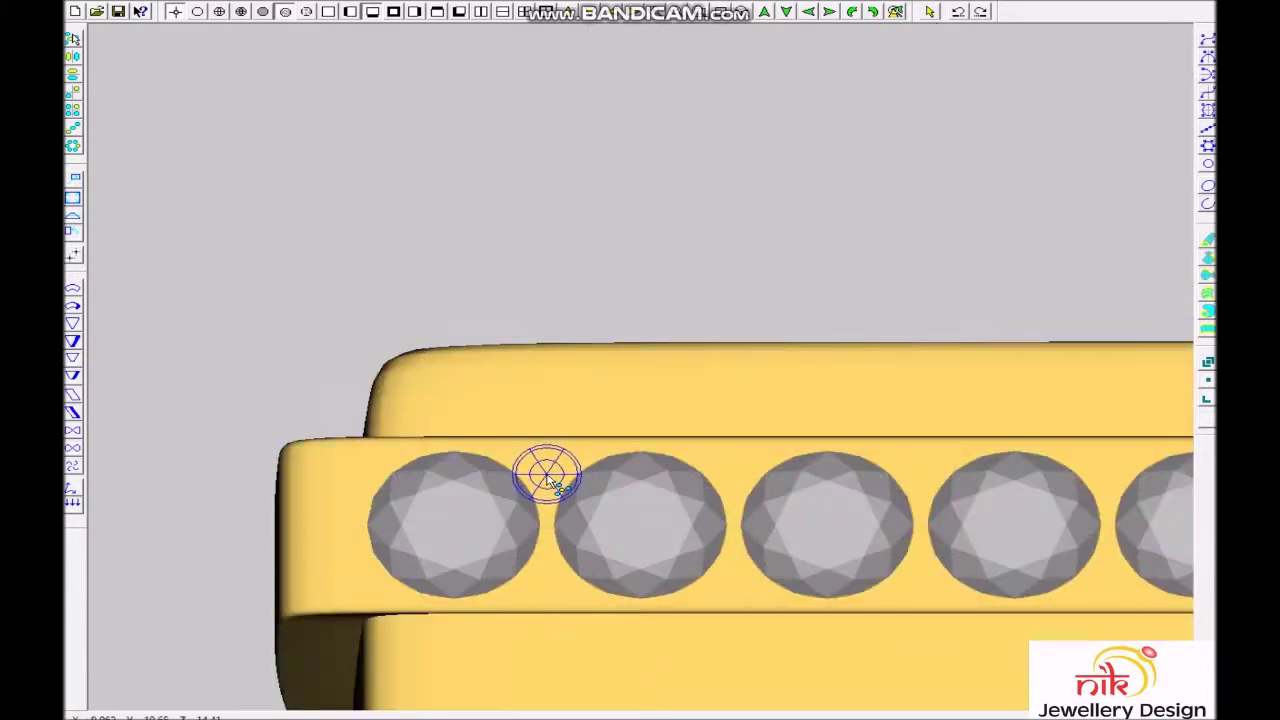
click(553, 497)
- Copy the prong ball to a second position below the gap
scroll(560, 503, up, 3)
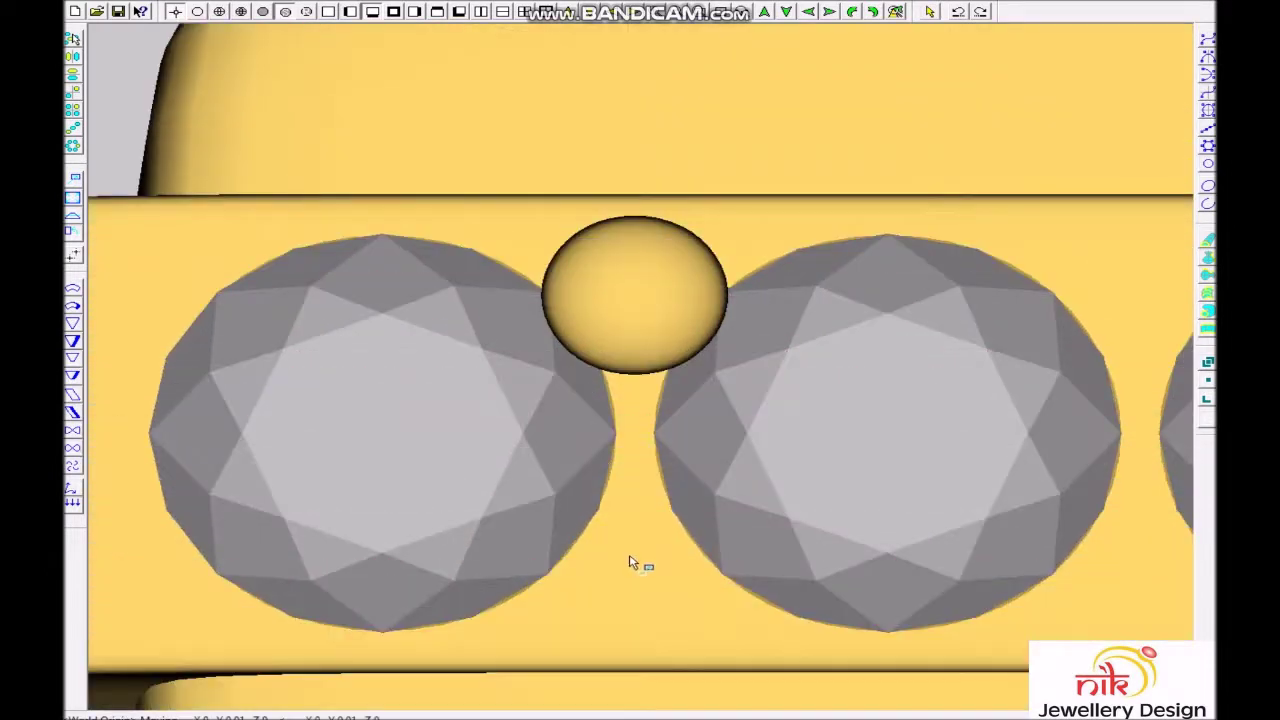
scroll(643, 550, down, 2)
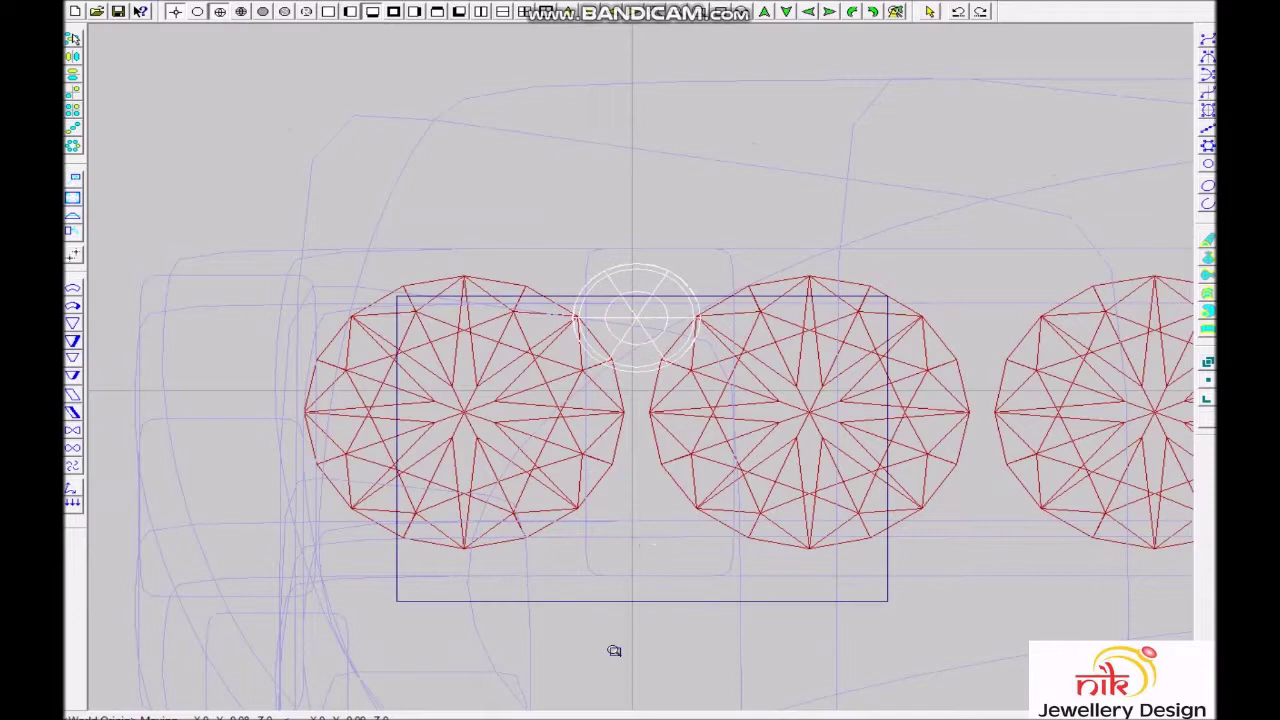
scroll(605, 590, up, 2)
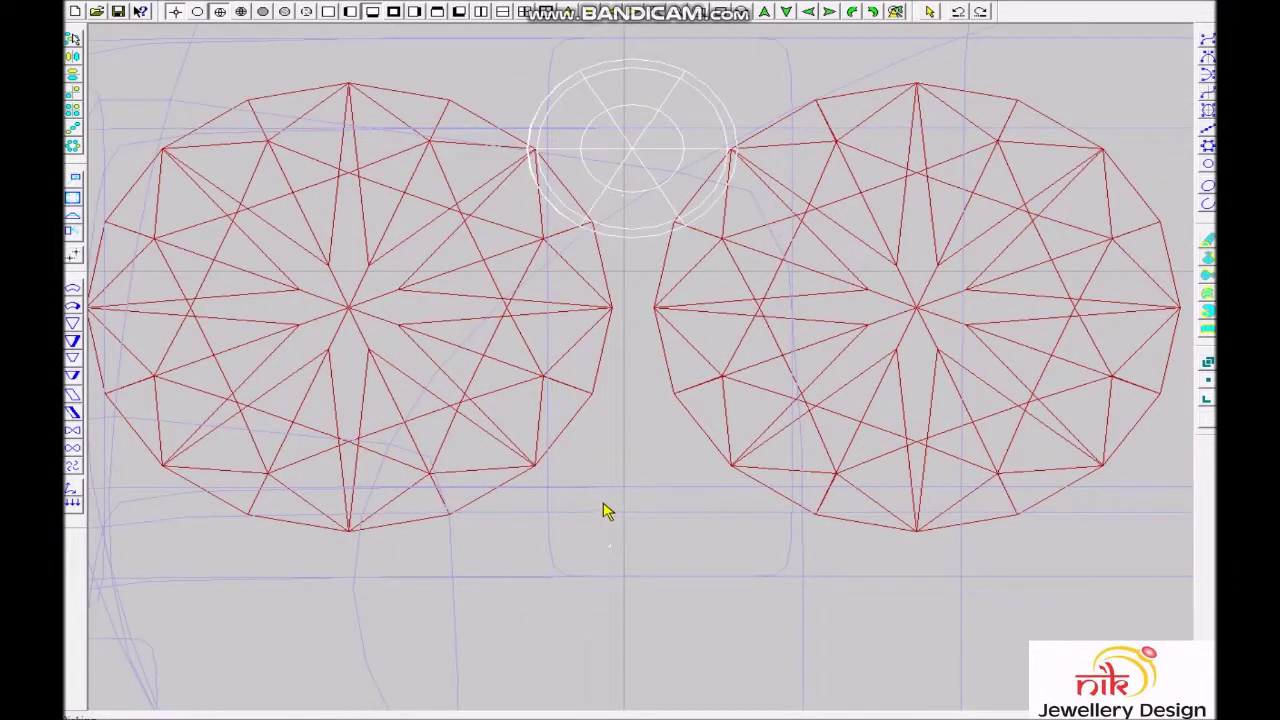
click(659, 207)
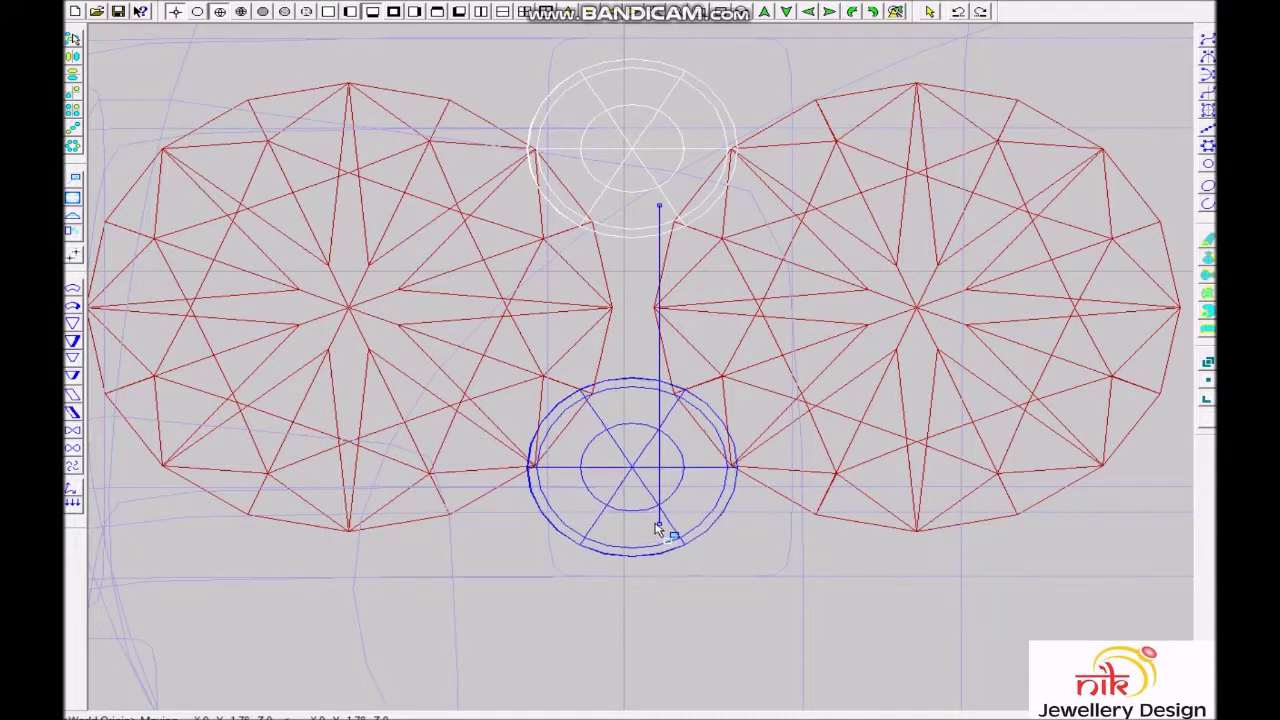
click(660, 528)
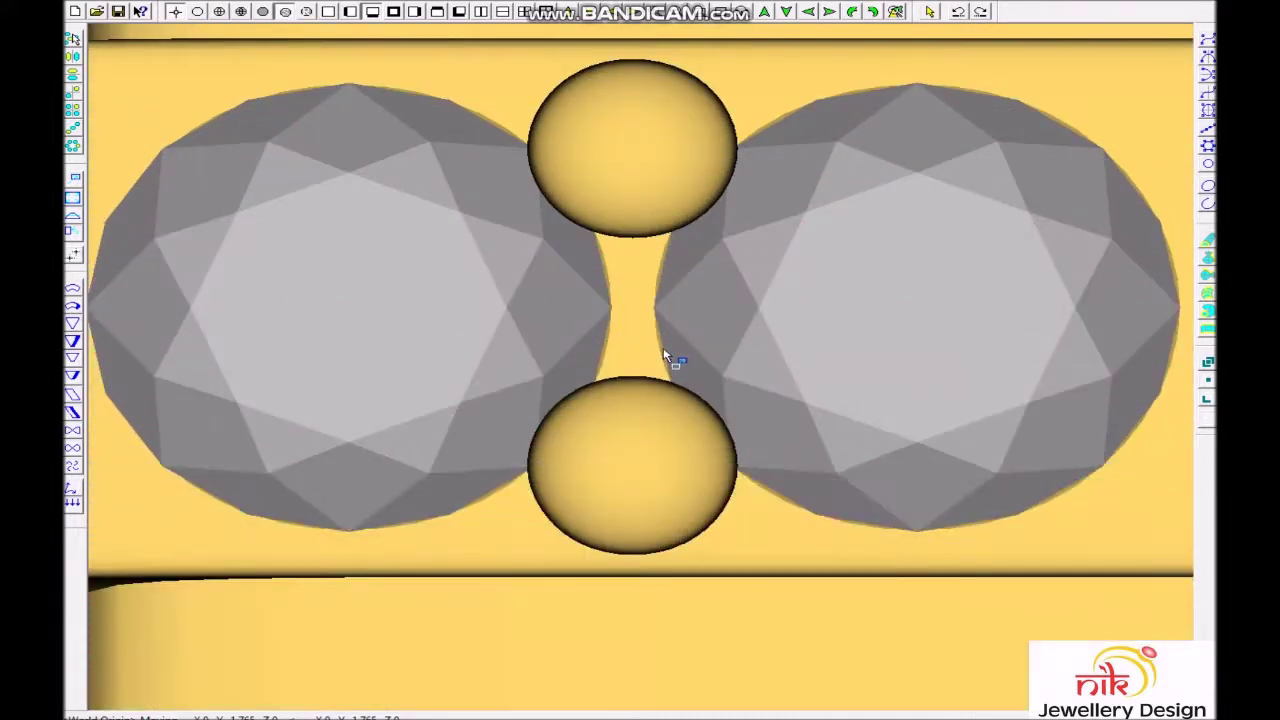
scroll(663, 355, down, 2)
scroll(675, 345, down, 2)
- Check the beads in front and top views and select all prong beads along the stone row
key(F2)
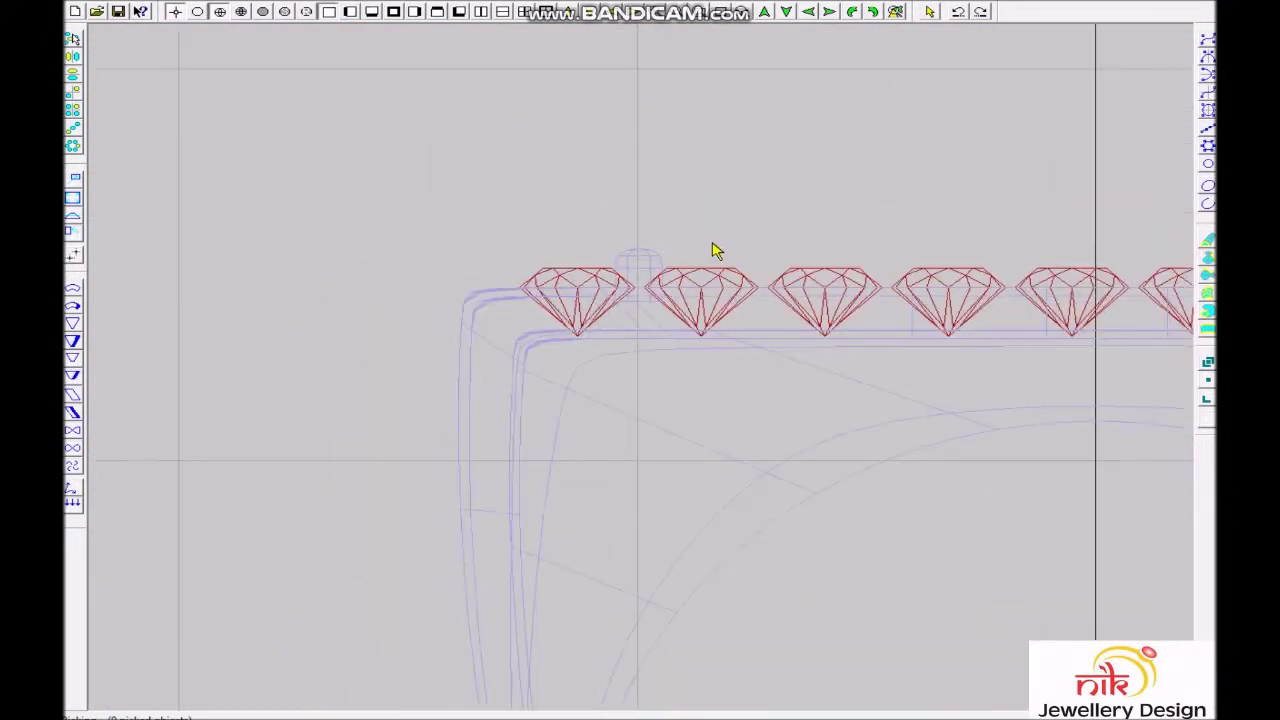
scroll(634, 291, up, 1)
scroll(632, 376, up, 2)
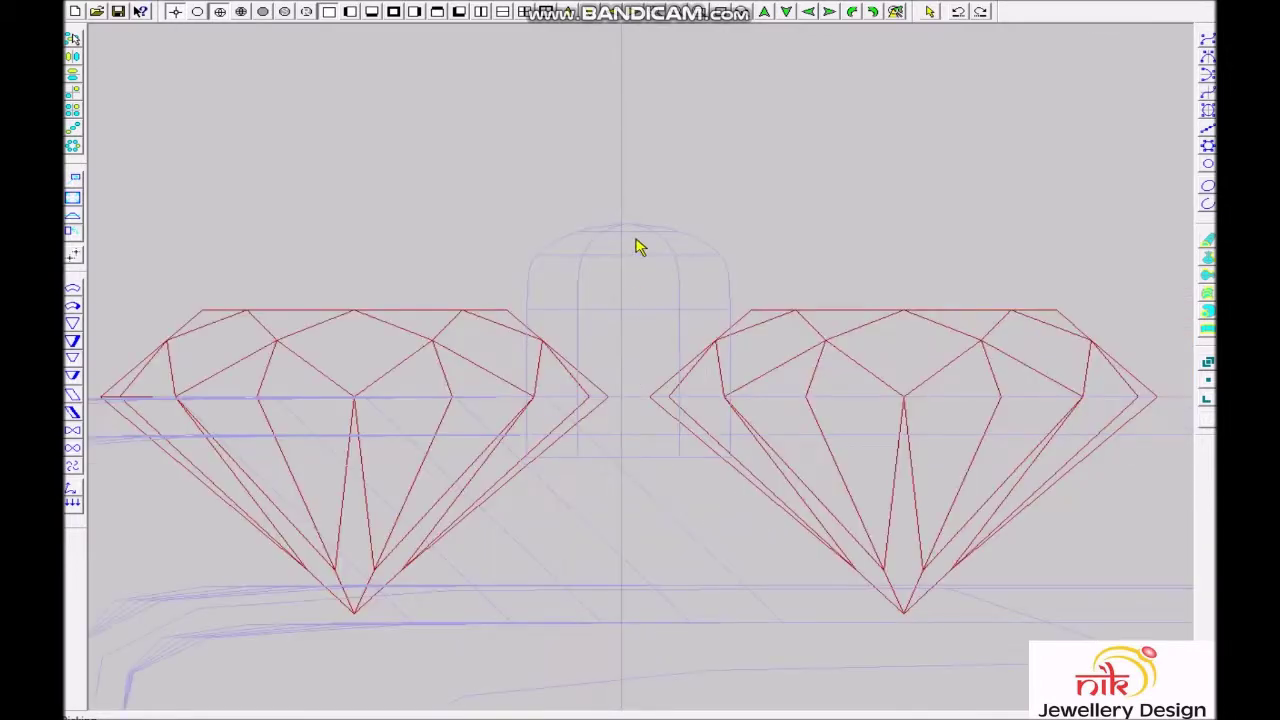
key(F1)
scroll(957, 286, down, 1)
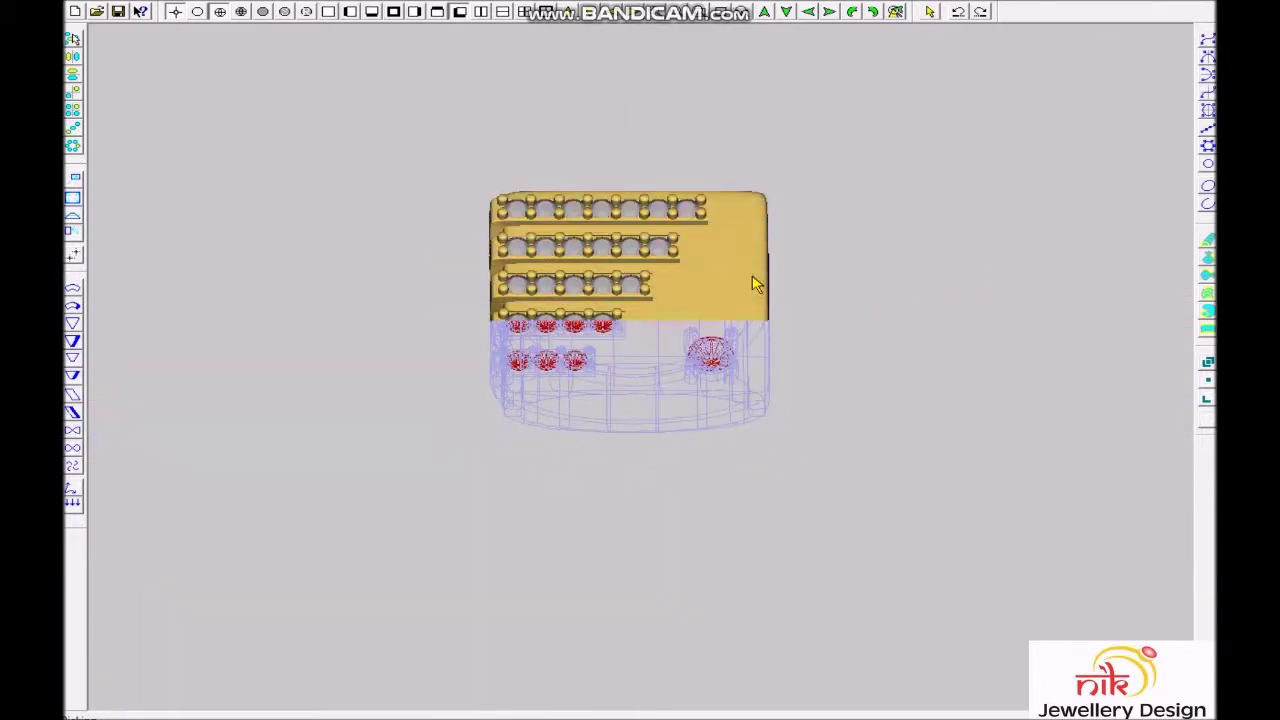
scroll(676, 296, down, 1)
key(F2)
scroll(617, 331, up, 3)
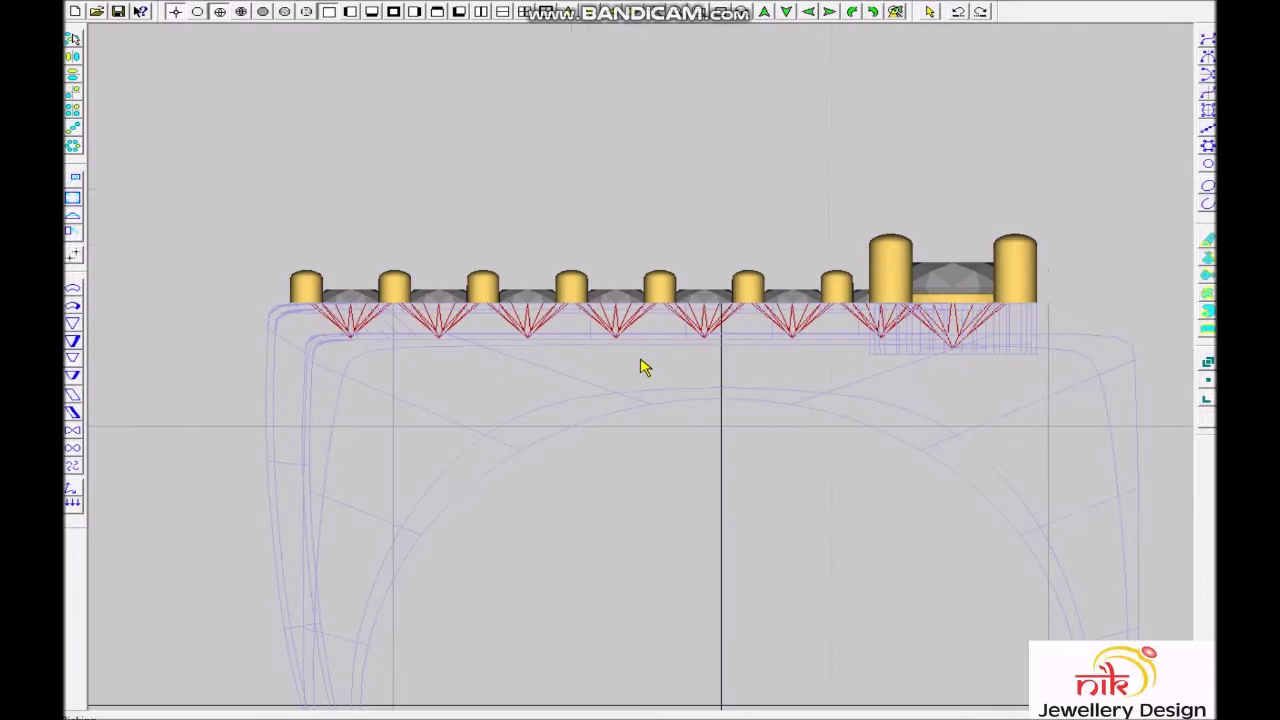
drag(906, 284, 910, 285)
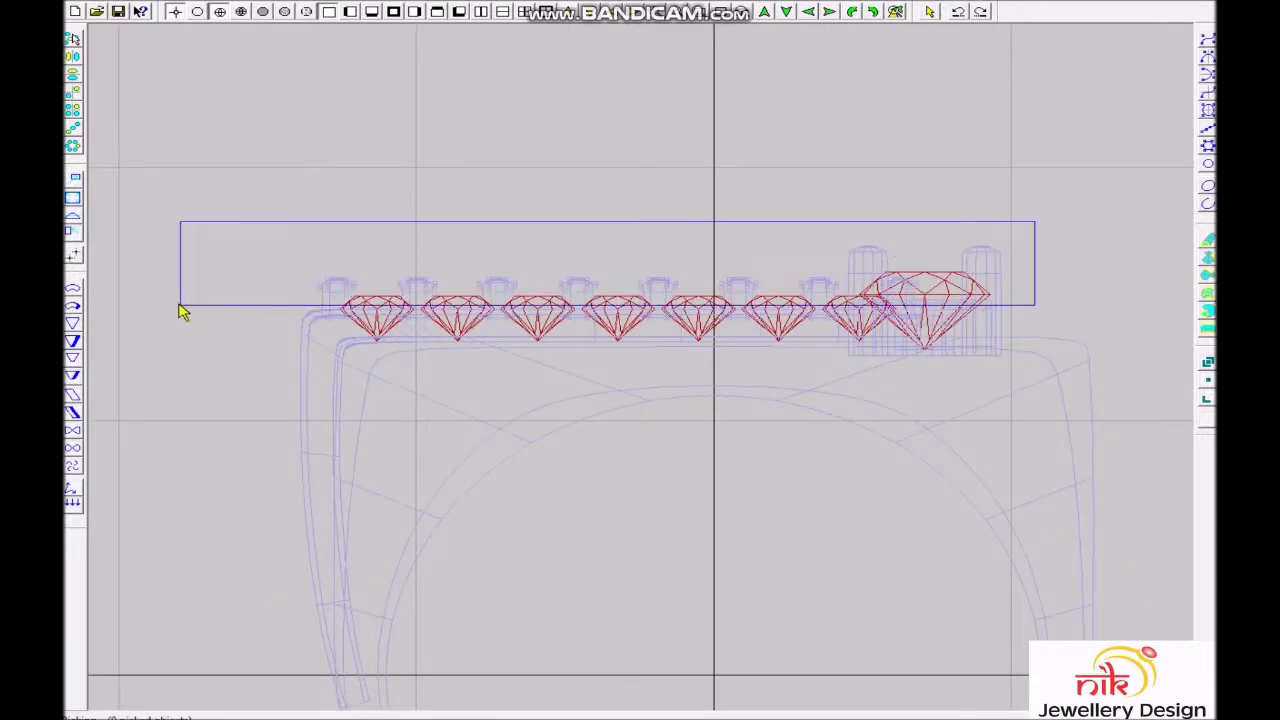
scroll(790, 298, up, 3)
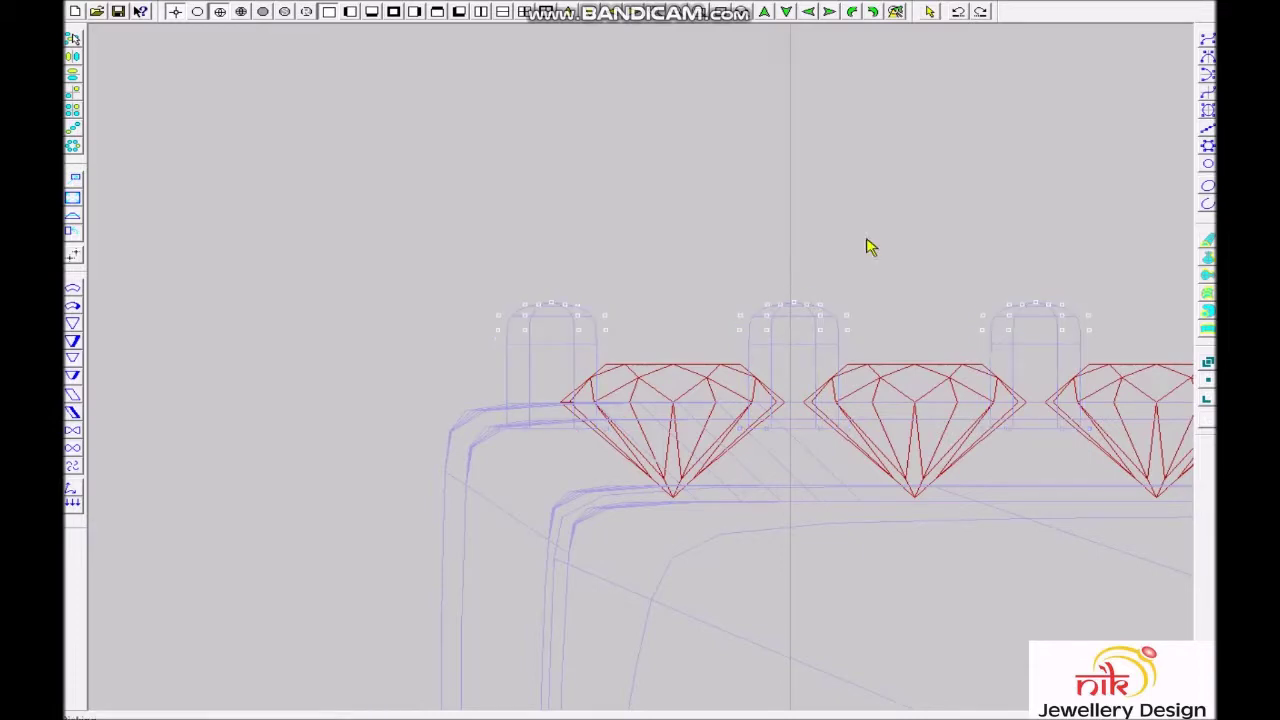
key(F2)
- Select the solitaire's prongs and all stones, then render the top view shaded
scroll(883, 94, up, 3)
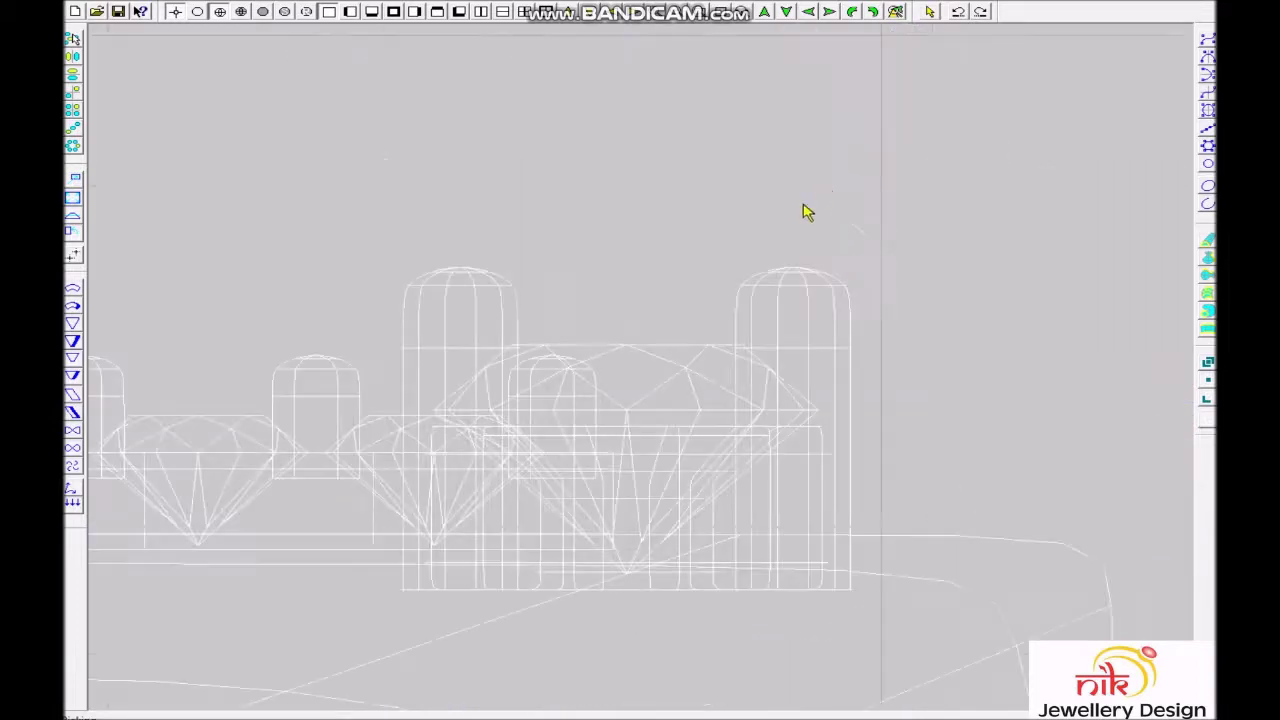
drag(1065, 186, 230, 338)
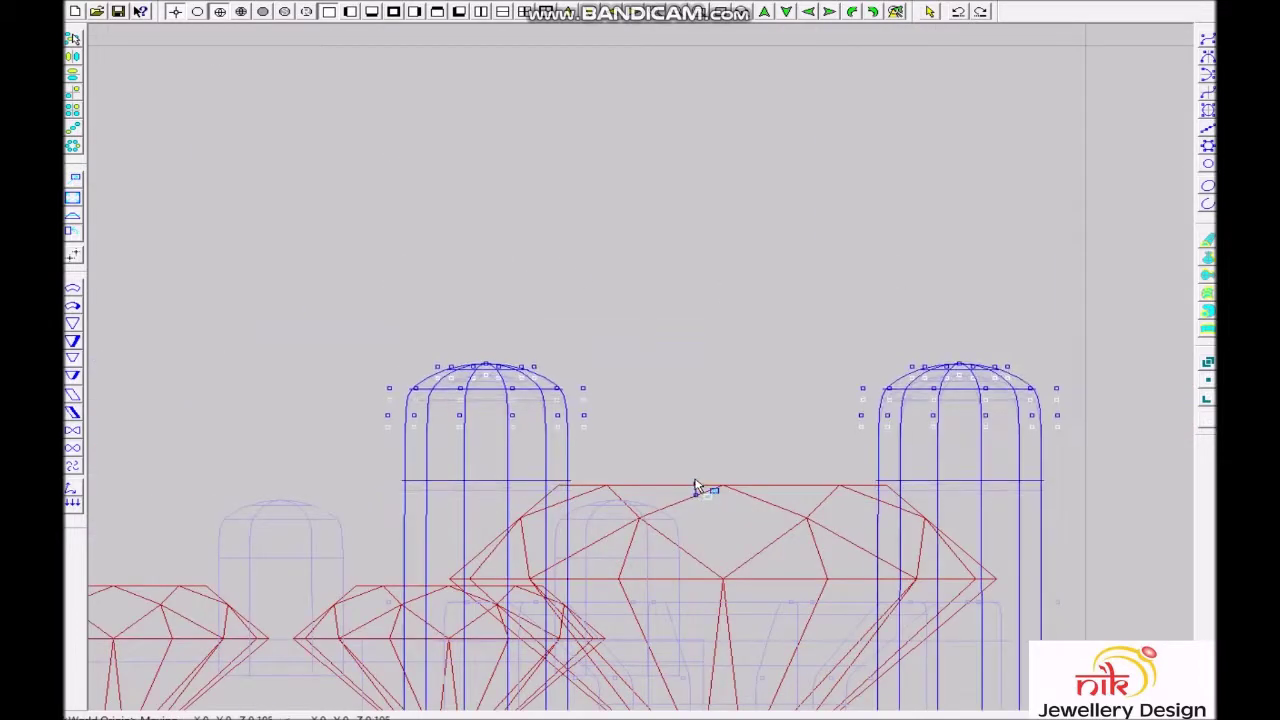
key(F2)
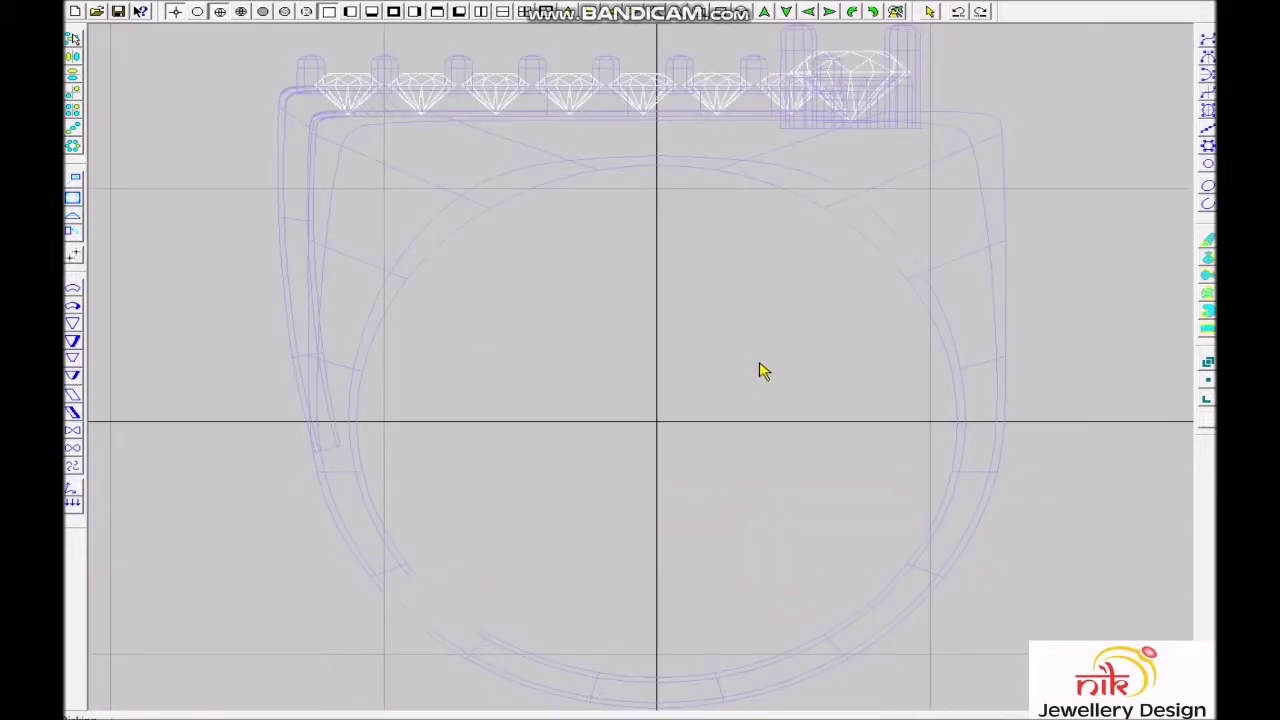
scroll(760, 365, down, 1)
drag(902, 121, 233, 437)
key(F3)
key(F6)
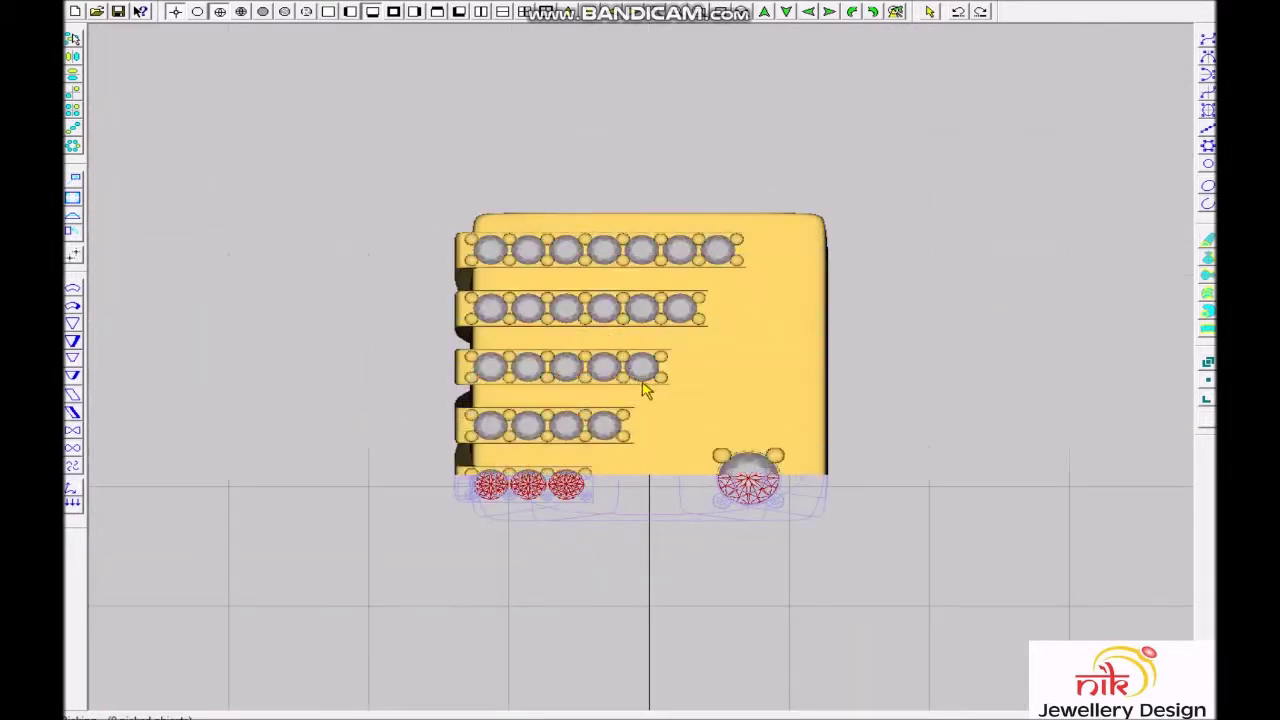
- Run Estimate Weight twice in 24K gold (SG 19.300), now reporting 28.9055 grams
key(ctrl+w)
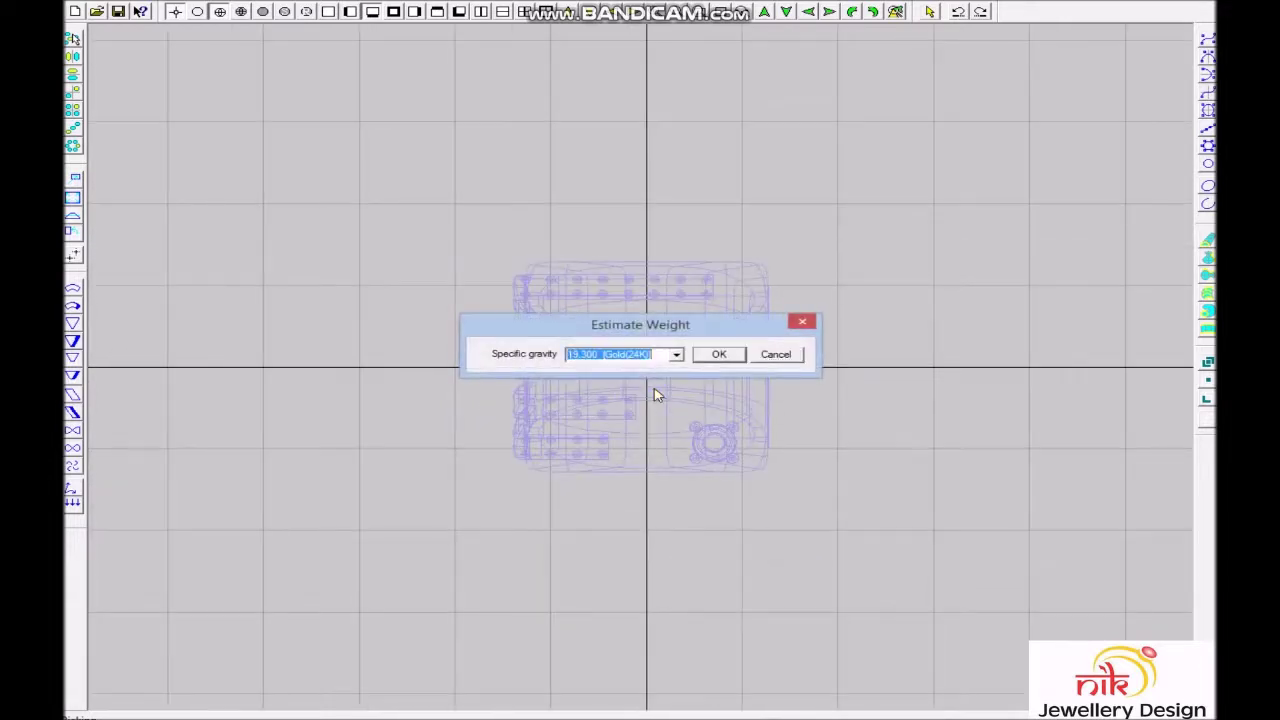
key(Return)
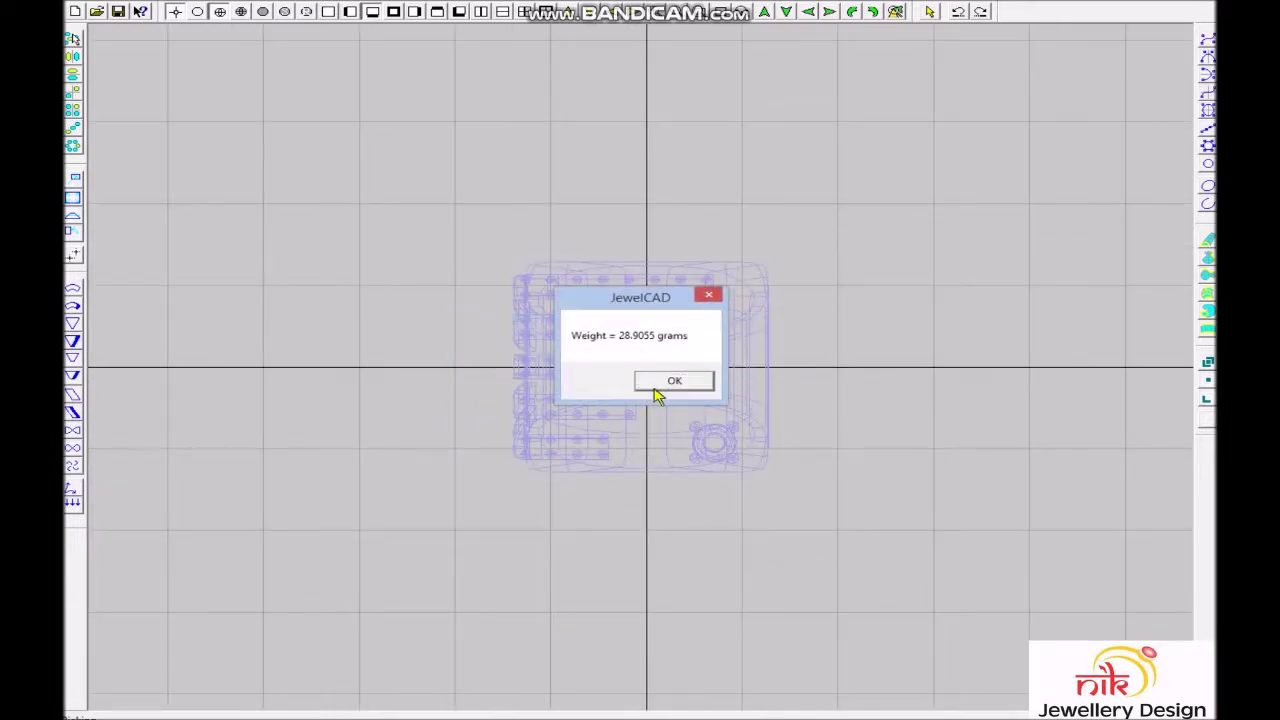
click(653, 388)
key(ctrl+w)
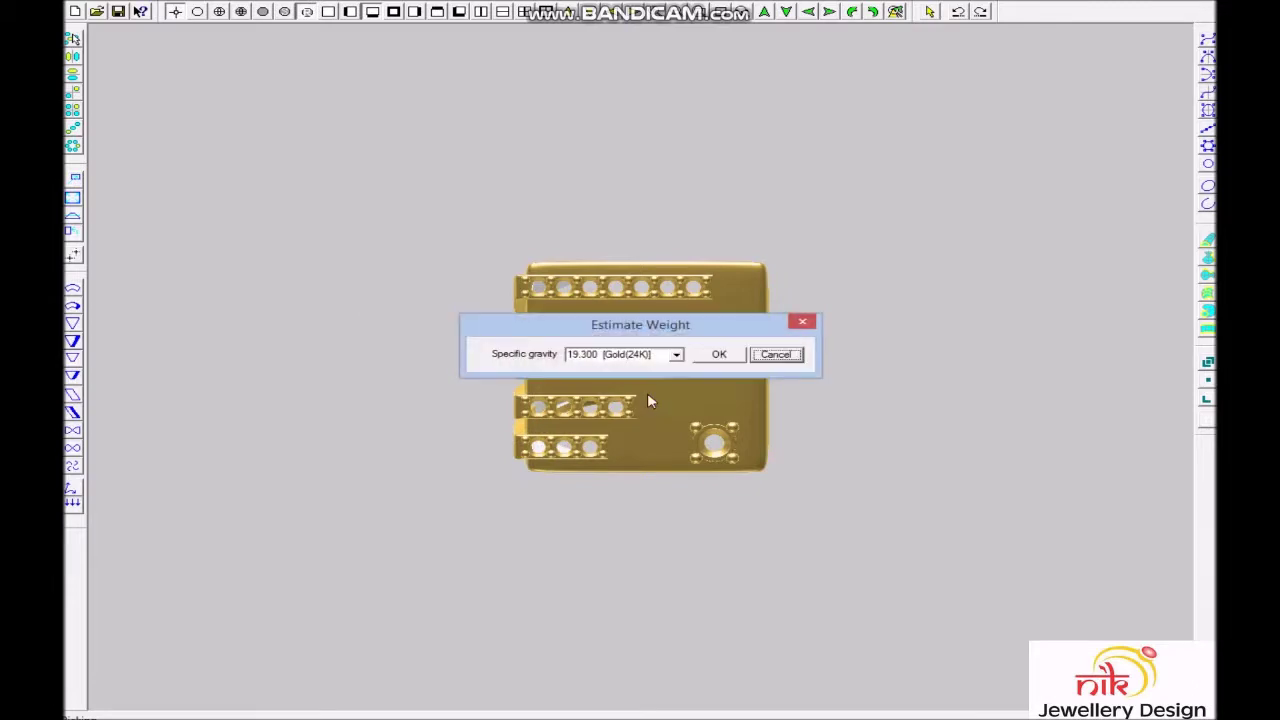
key(Return)
click(647, 390)
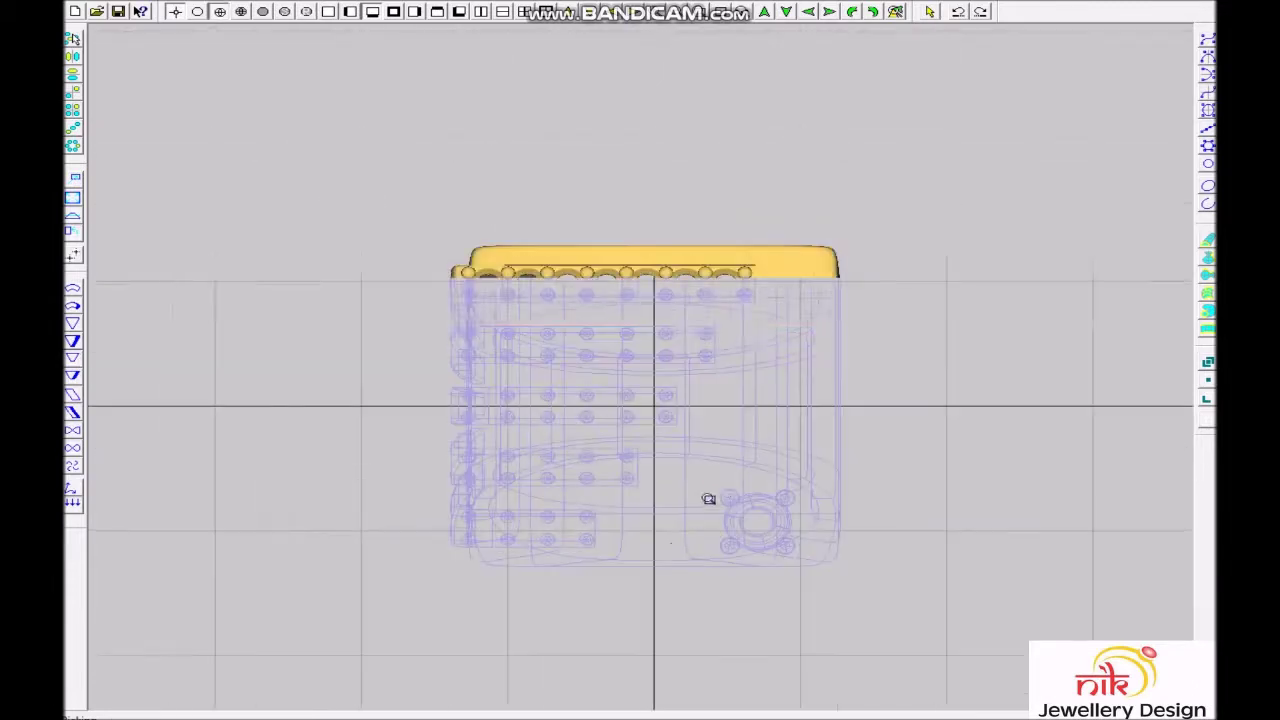
- Select the ring top and prongs in front view and apply the gold material
click(797, 451)
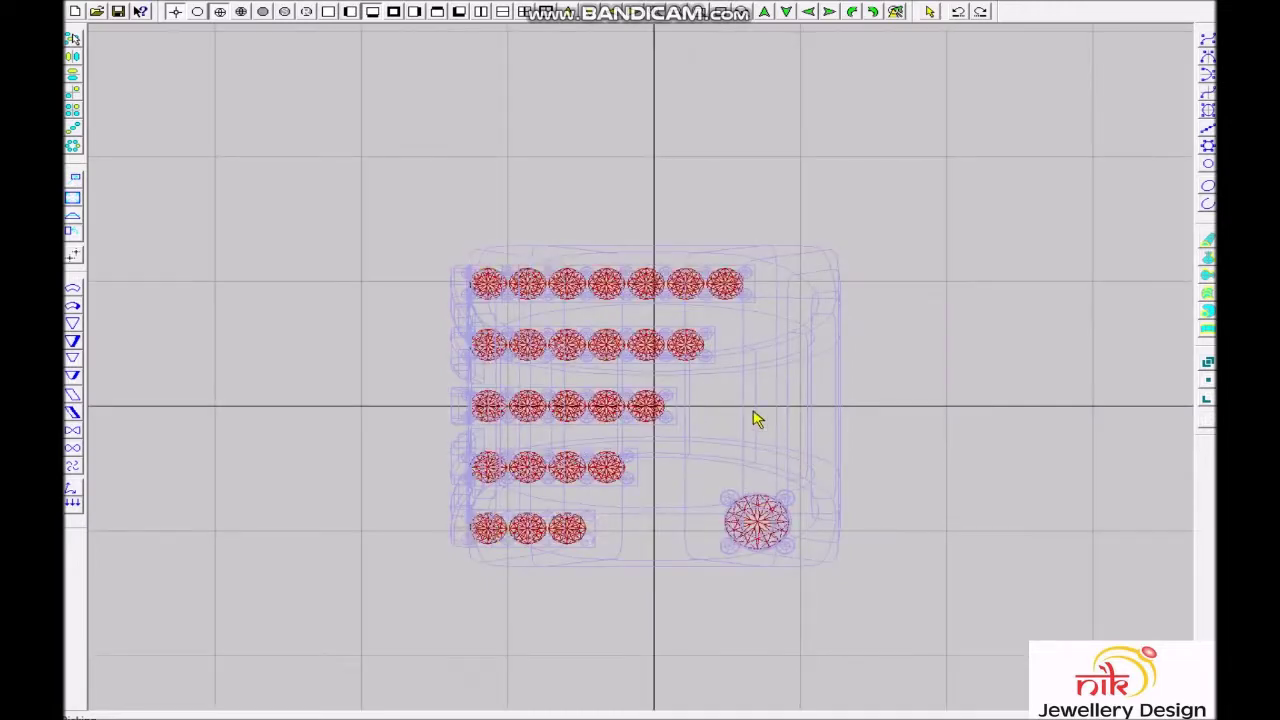
mouse_move(943, 551)
right_down()
mouse_move(755, 338)
mouse_move(720, 368)
right_up()
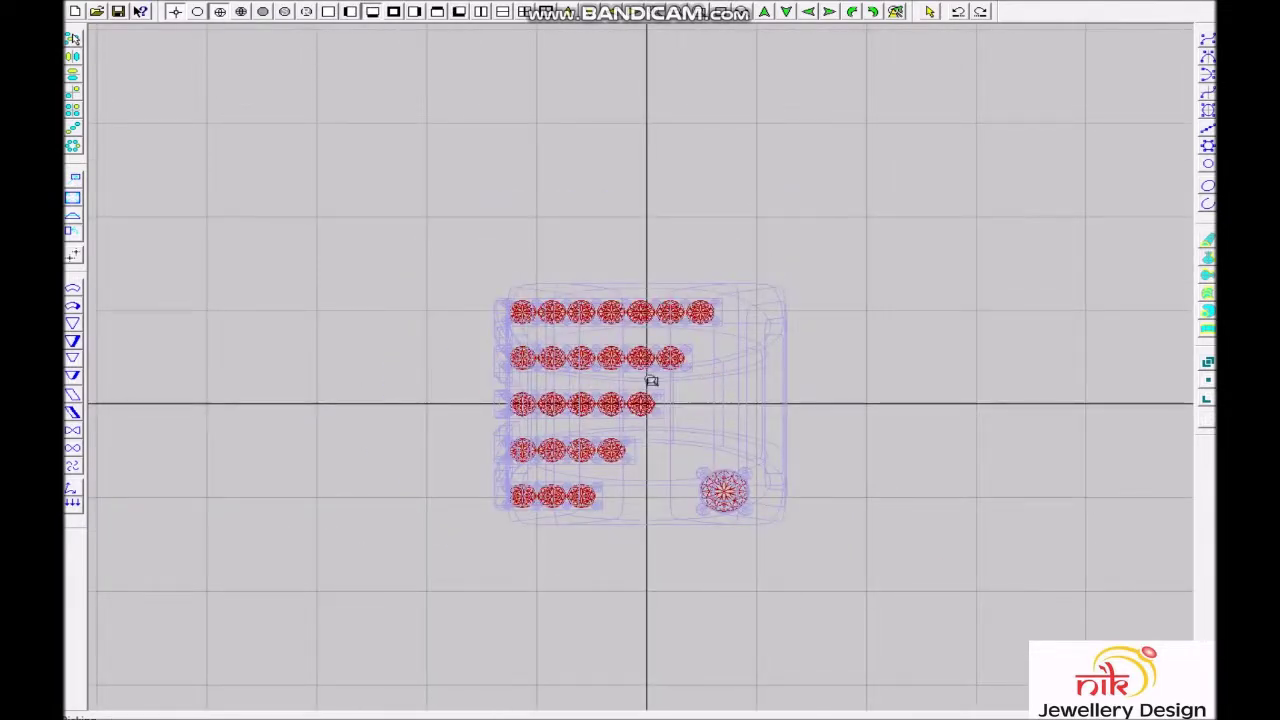
scroll(660, 383, up, 2)
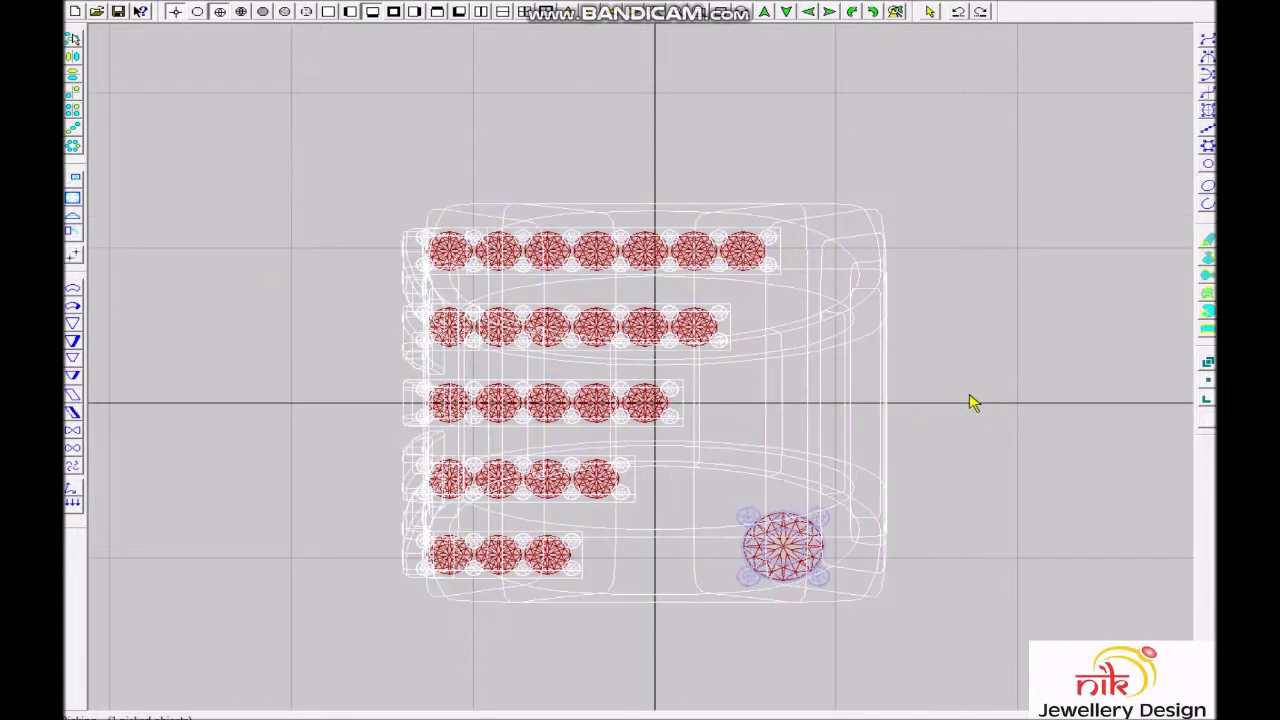
key(F2)
scroll(737, 357, up, 2)
scroll(777, 418, down, 1)
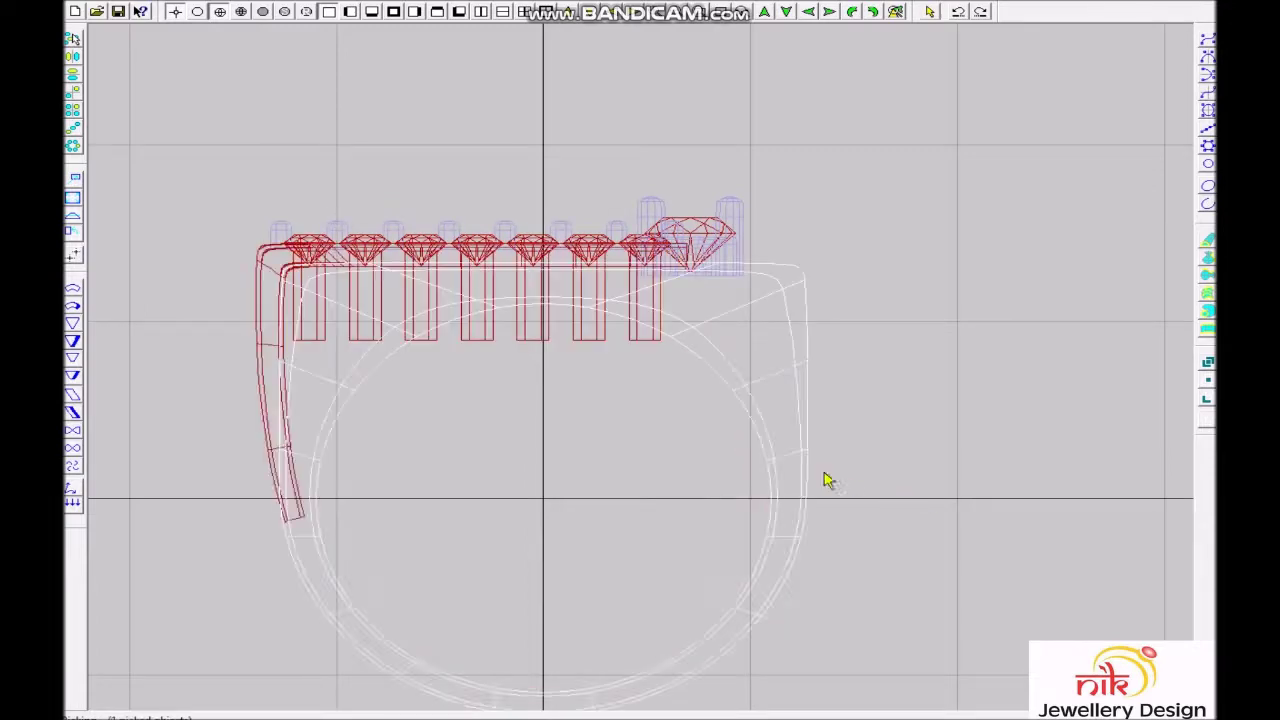
click(383, 380)
click(273, 310)
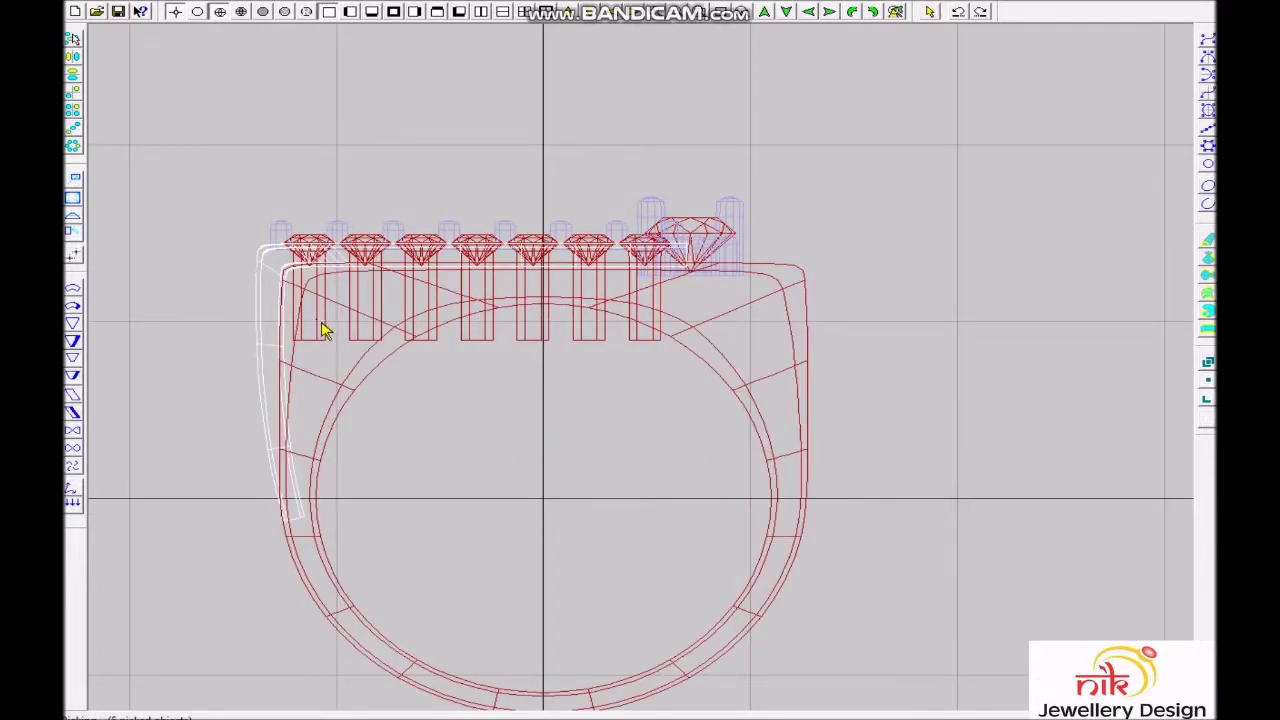
key(ctrl+m)
double_click(523, 236)
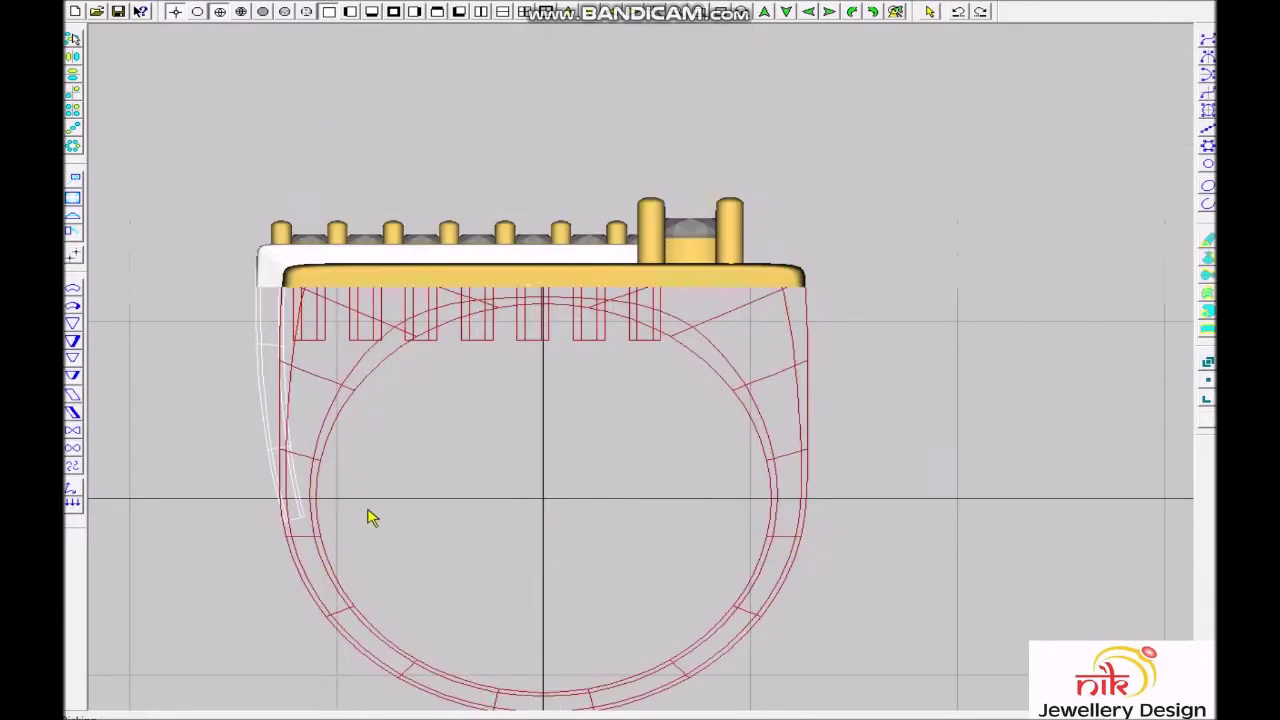
- Delete the cutter cylinders beneath the top diamond row and render the ring shaded
click(491, 351)
scroll(580, 447, up, 3)
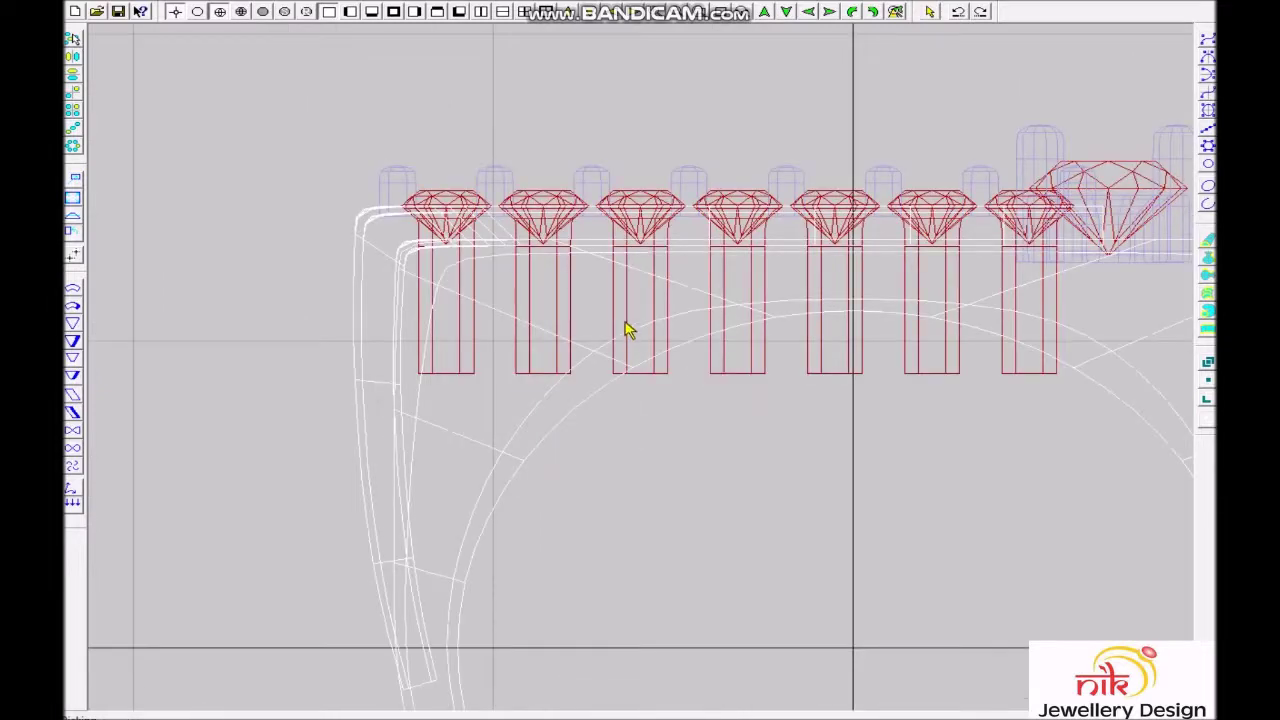
key(Delete)
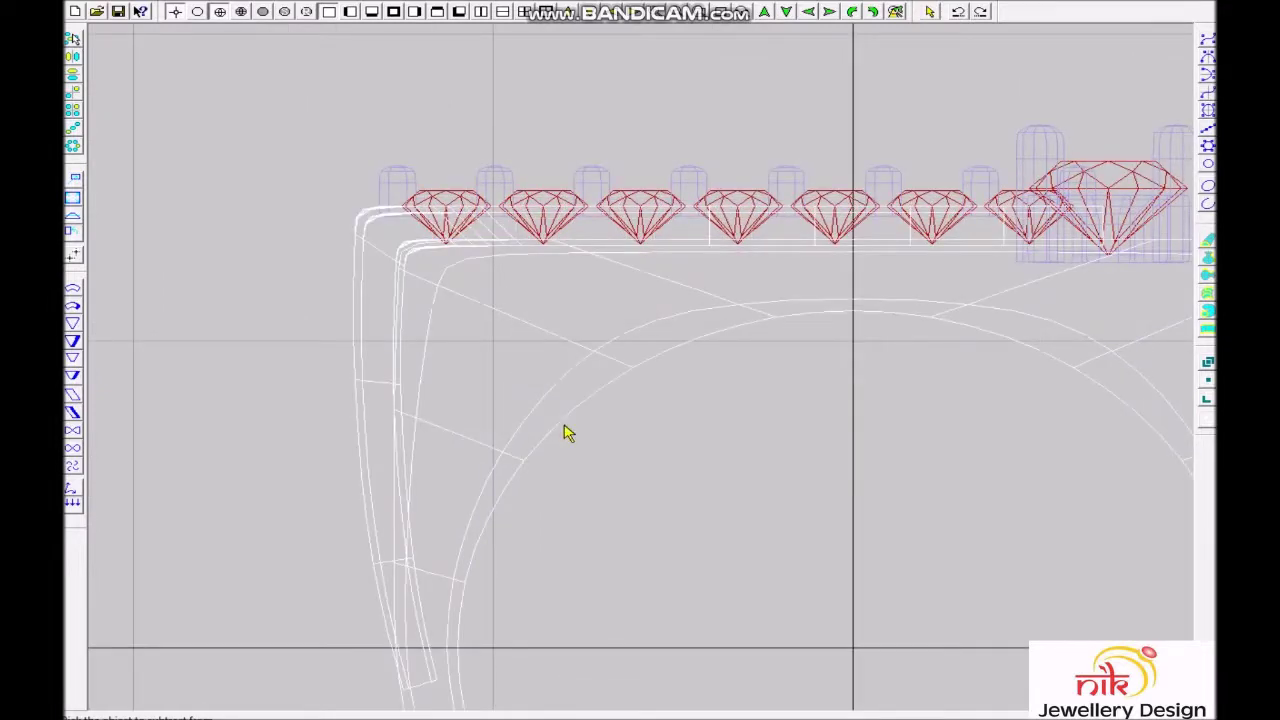
scroll(685, 355, down, 2)
drag(845, 255, 868, 268)
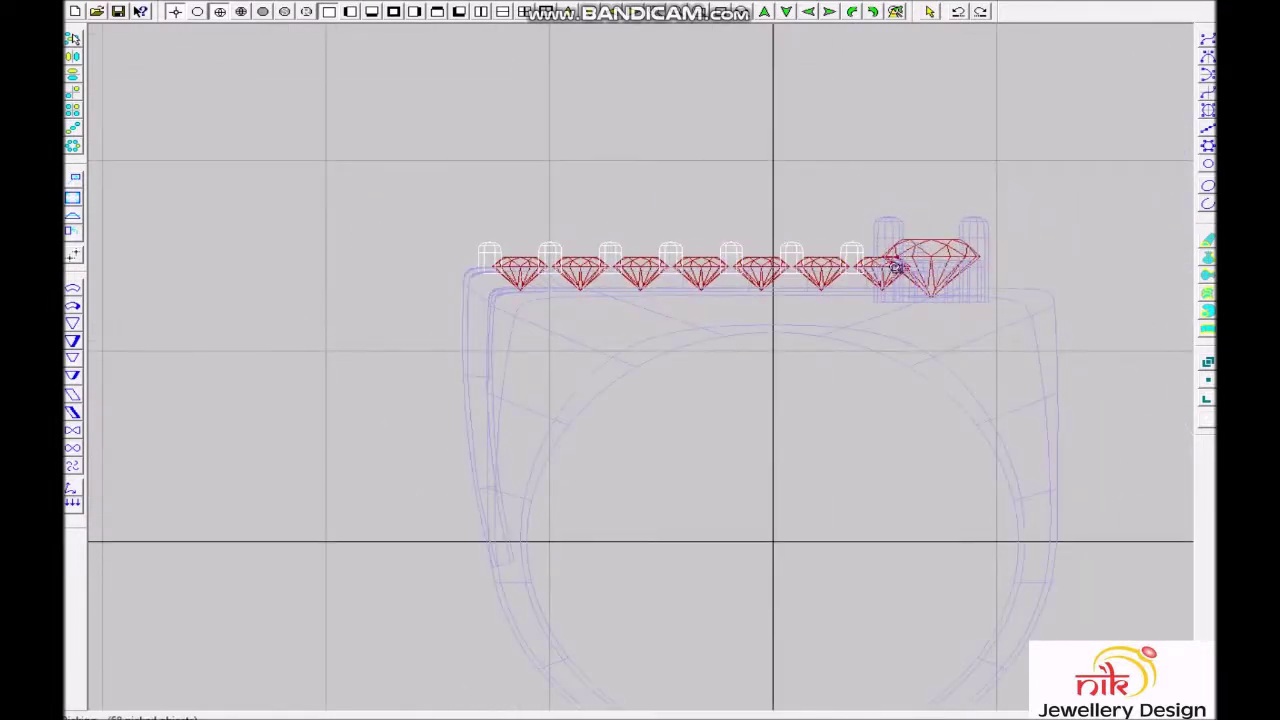
scroll(903, 349, up, 4)
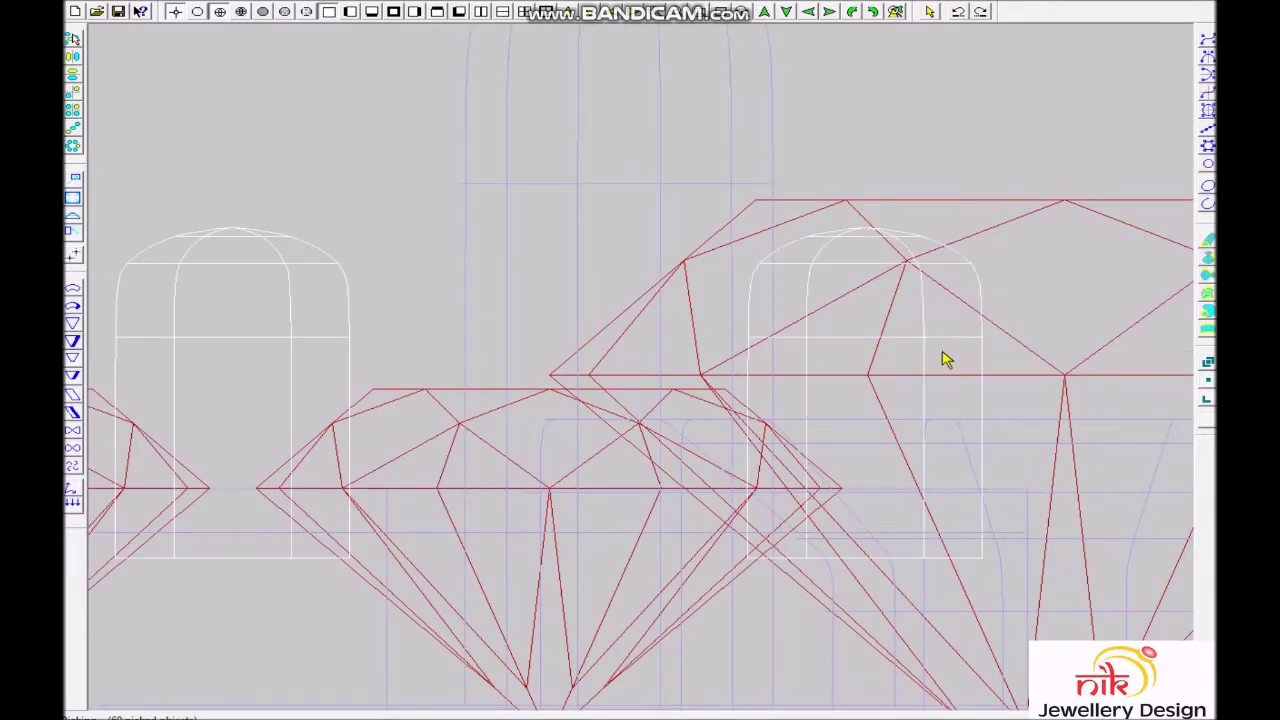
scroll(928, 352, down, 2)
scroll(586, 580, down, 2)
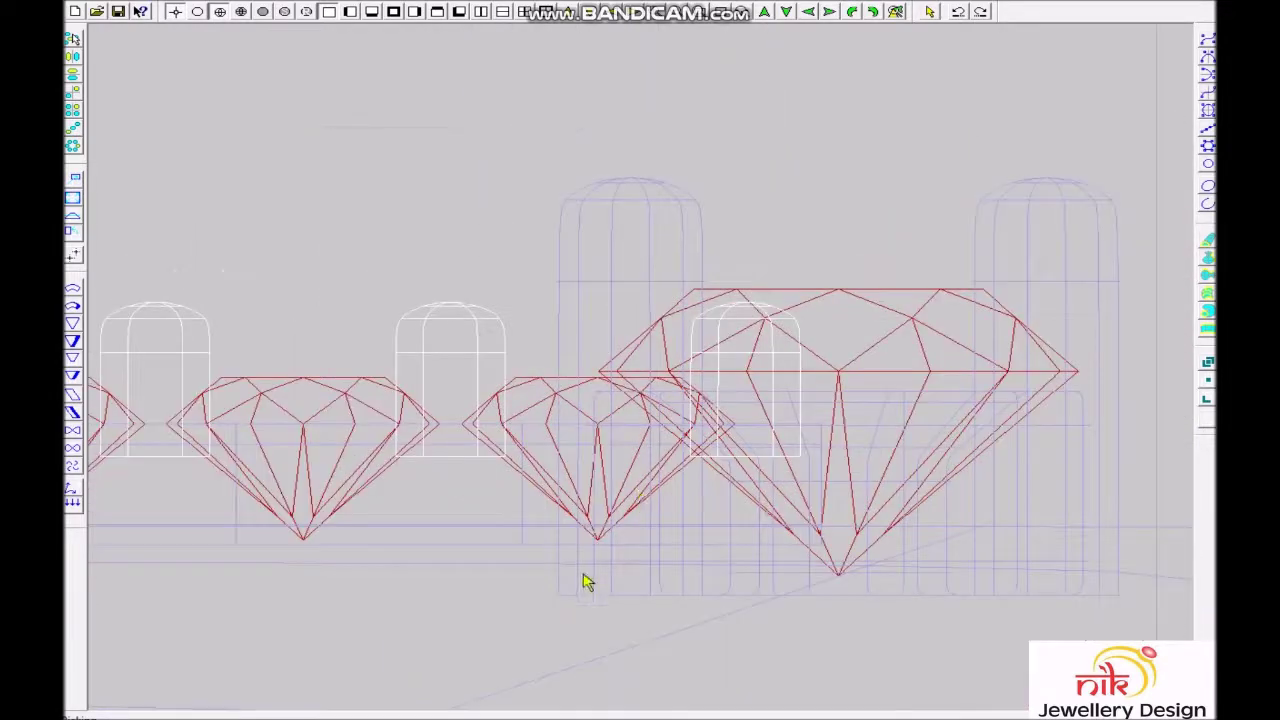
scroll(586, 580, down, 2)
scroll(603, 522, down, 3)
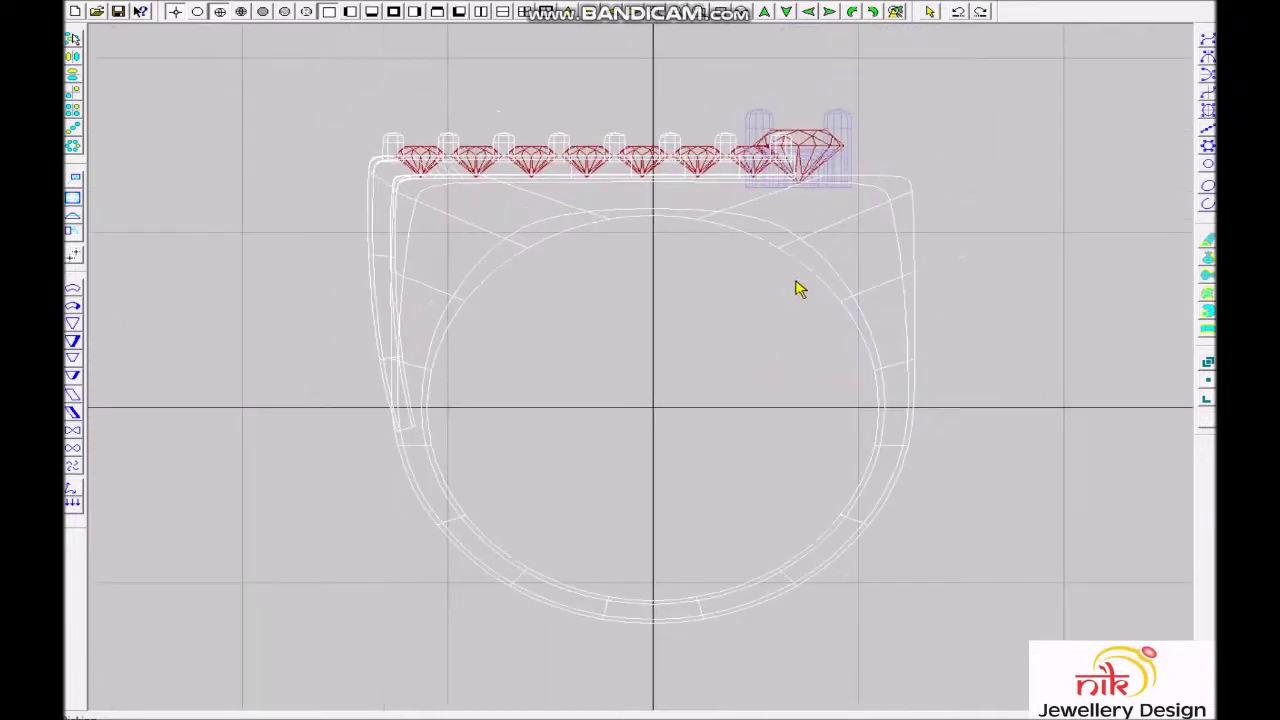
key(ctrl+alt+r)
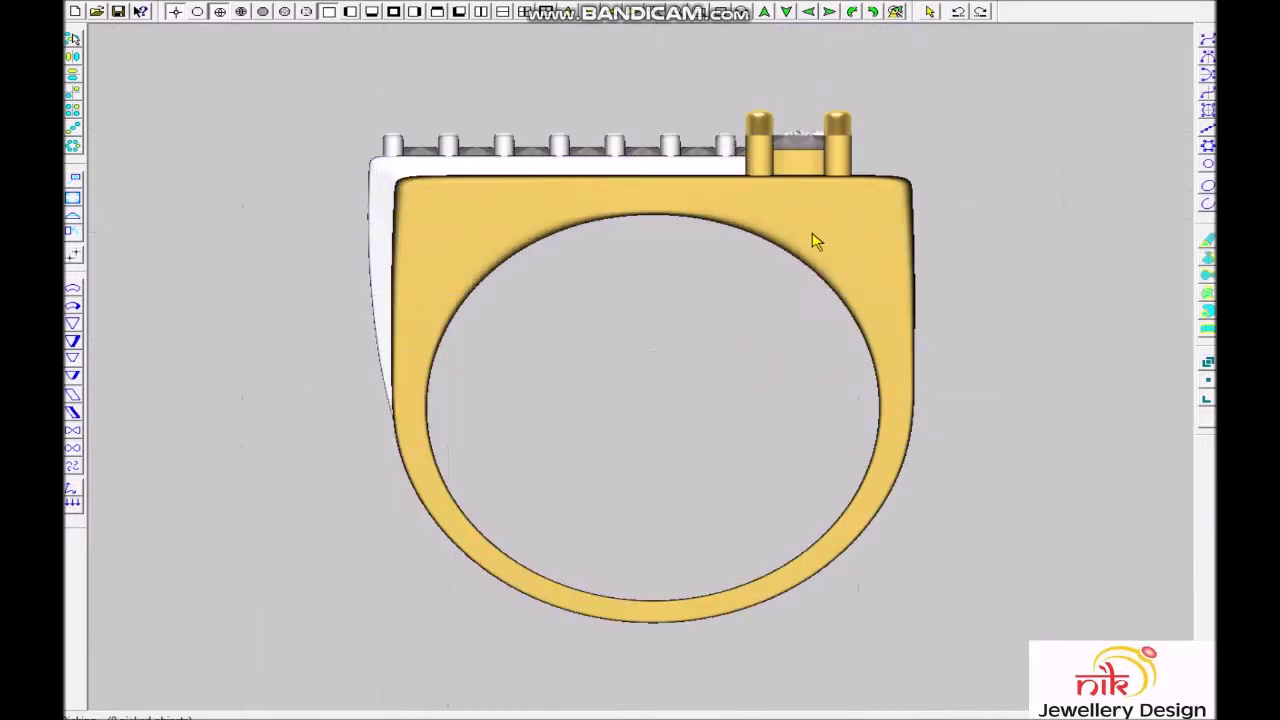
- Return the ring to wireframe and adjust its tilted view for rendering
key(t)
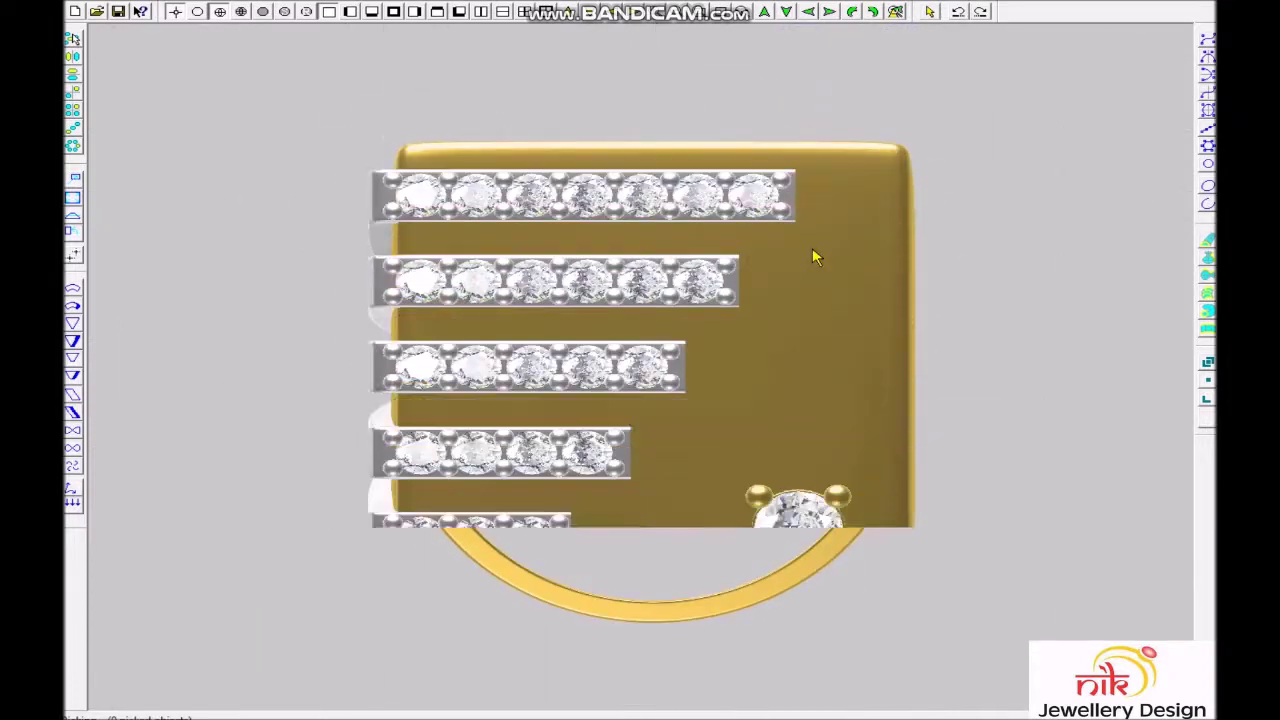
key(Escape)
scroll(794, 263, down, 2)
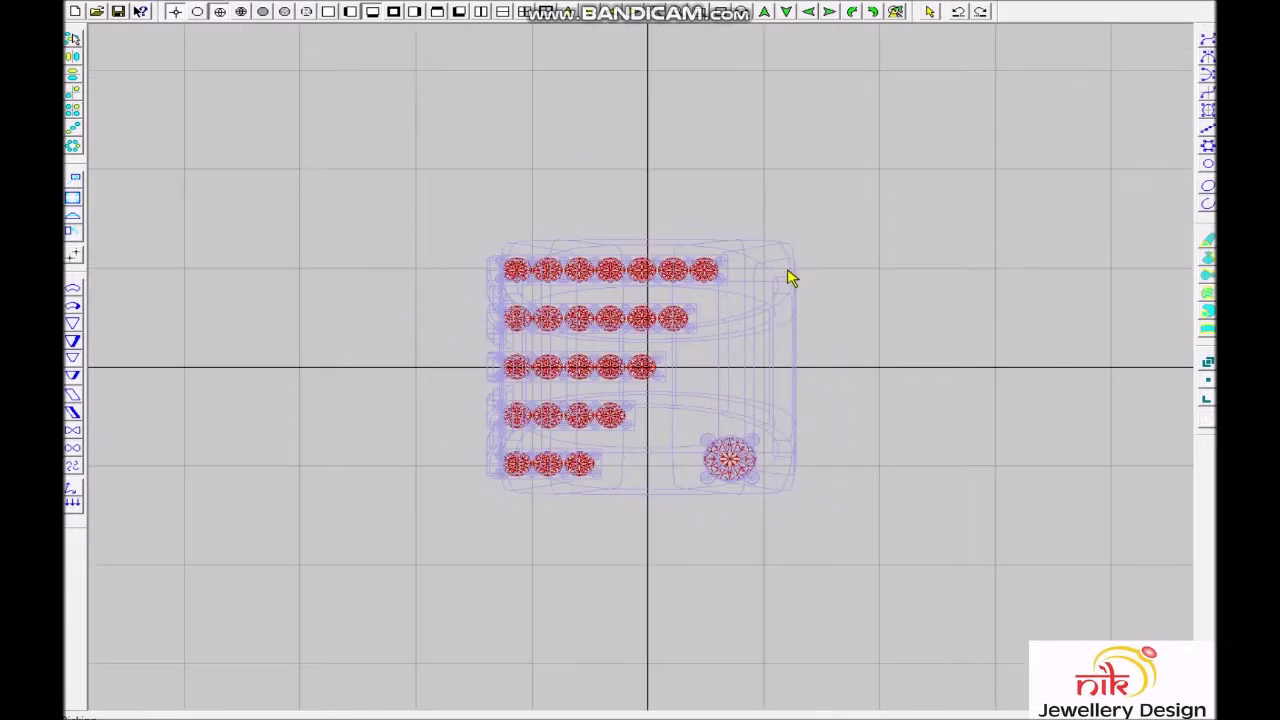
scroll(787, 283, down, 1)
key(Up)
key(Down)
scroll(752, 289, down, 1)
scroll(660, 485, up, 2)
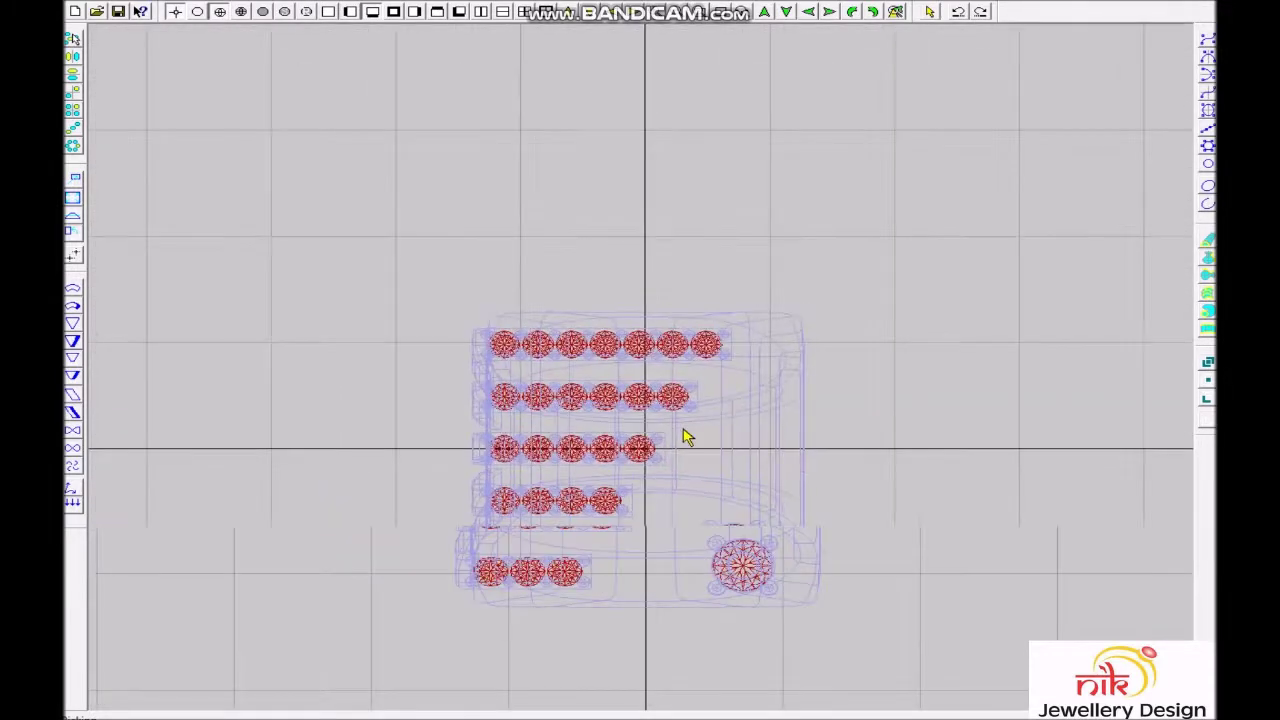
- Choose a save location in Render to File, start a render, then cancel it
click(680, 394)
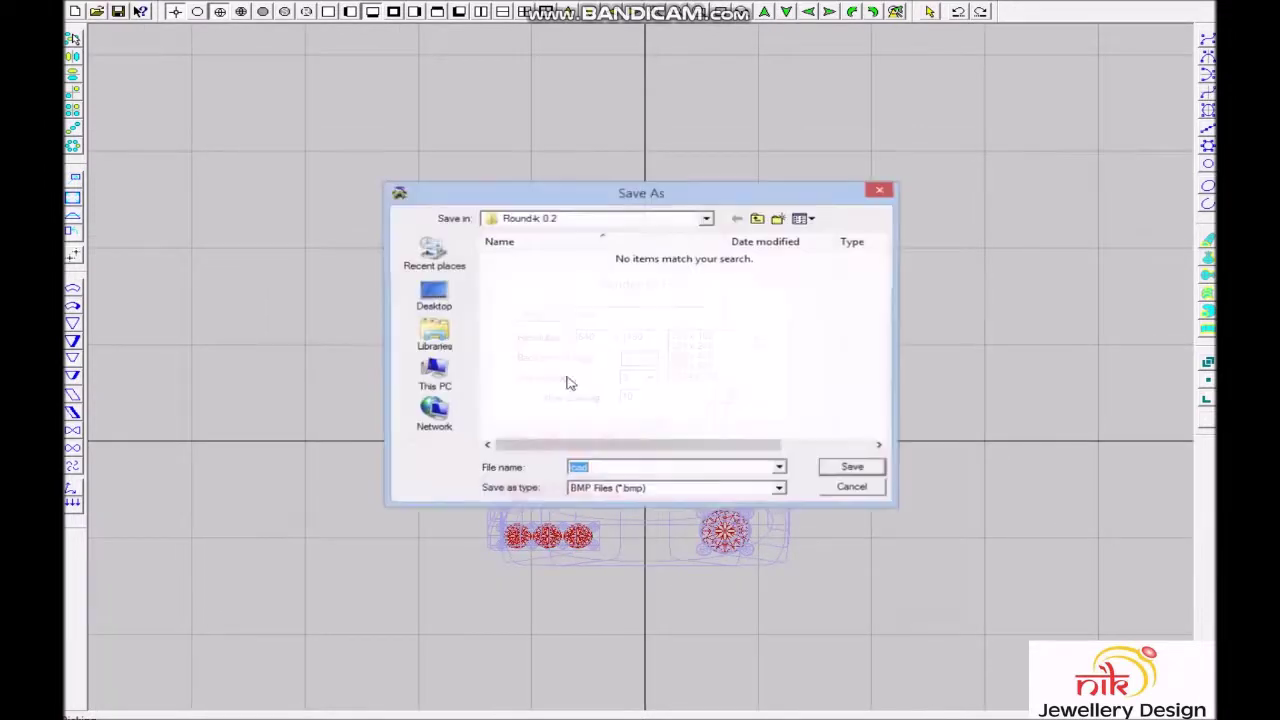
click(853, 487)
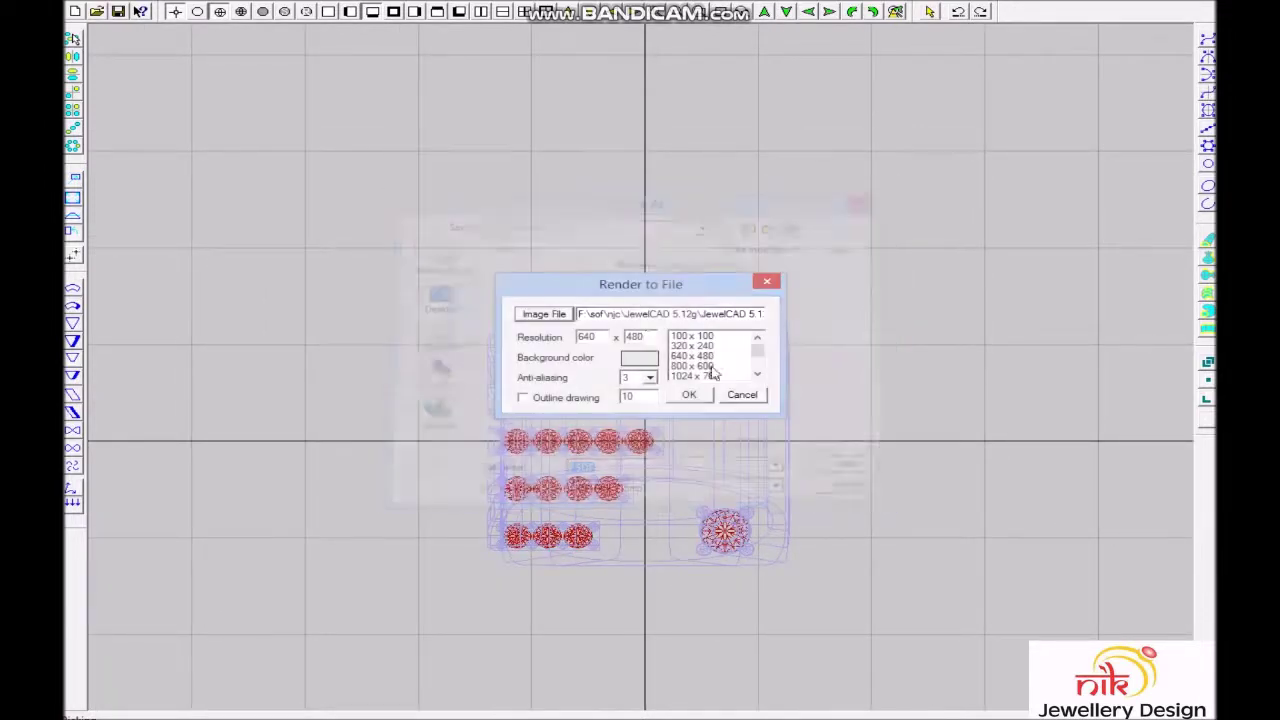
click(689, 395)
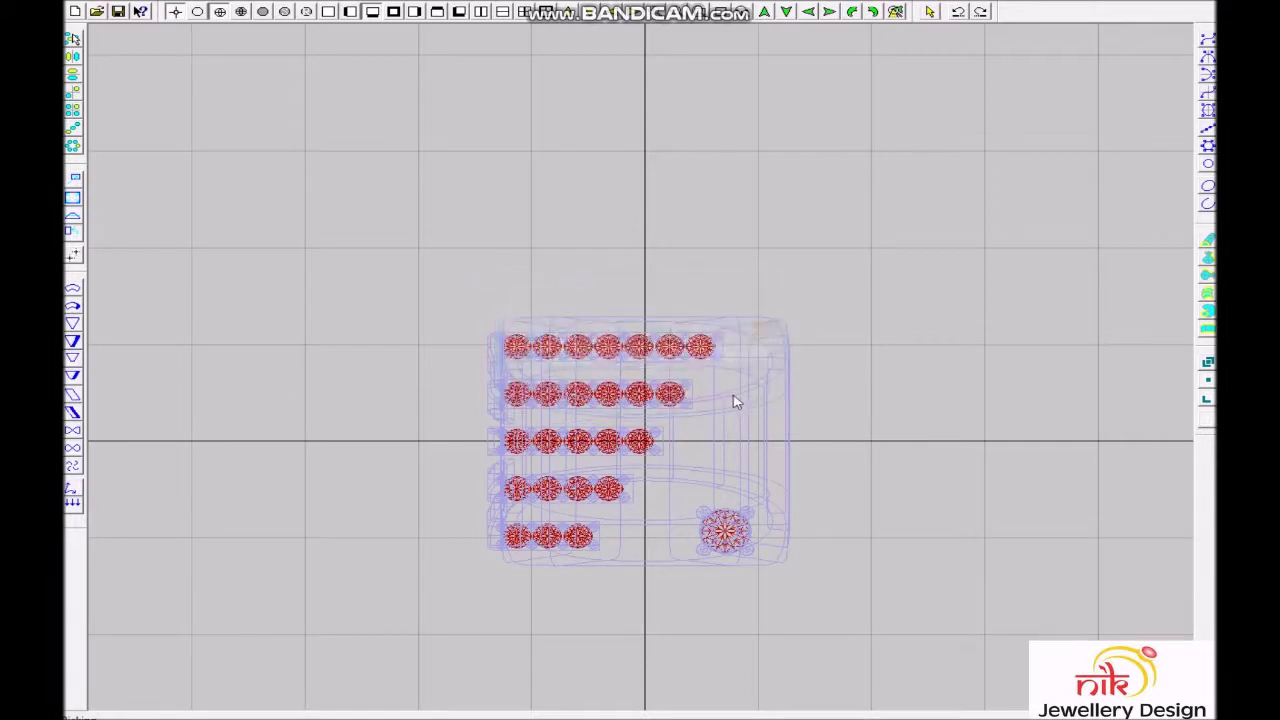
key(Escape)
click(612, 387)
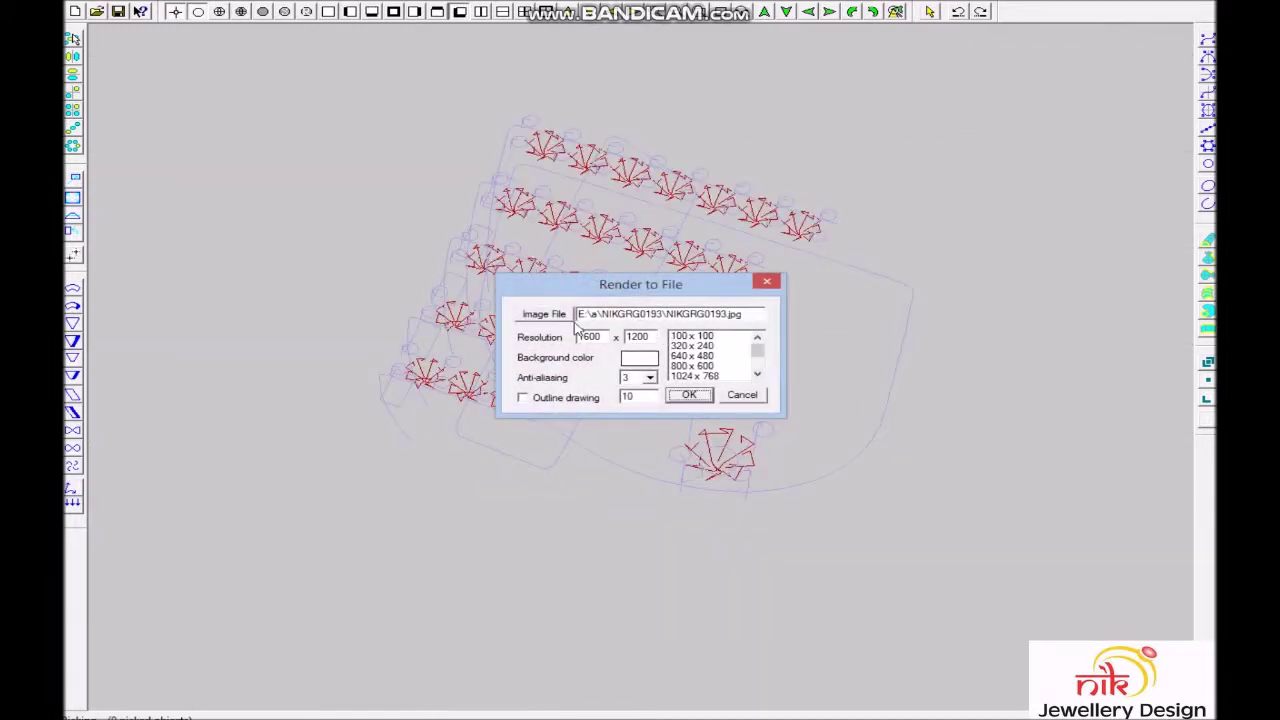
- Set the output image to NIKGRG0193D.jpg at 1600×1200 and render to file
click(553, 313)
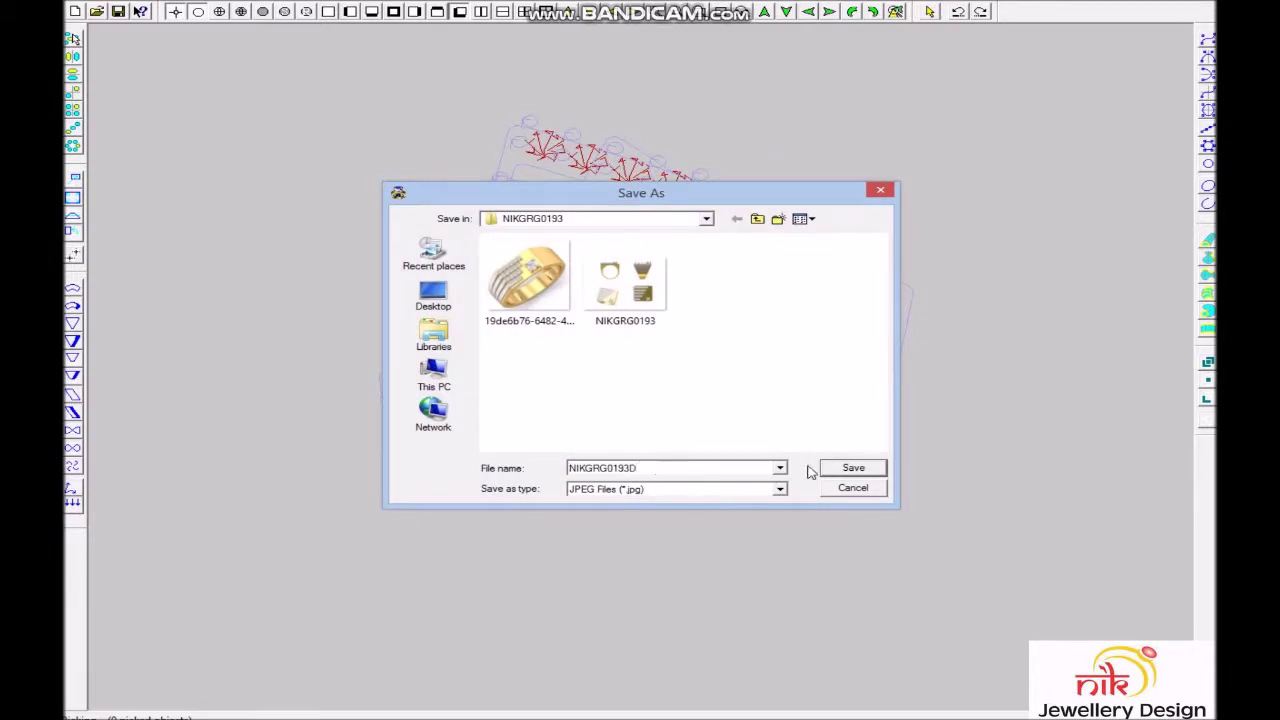
click(836, 467)
click(690, 396)
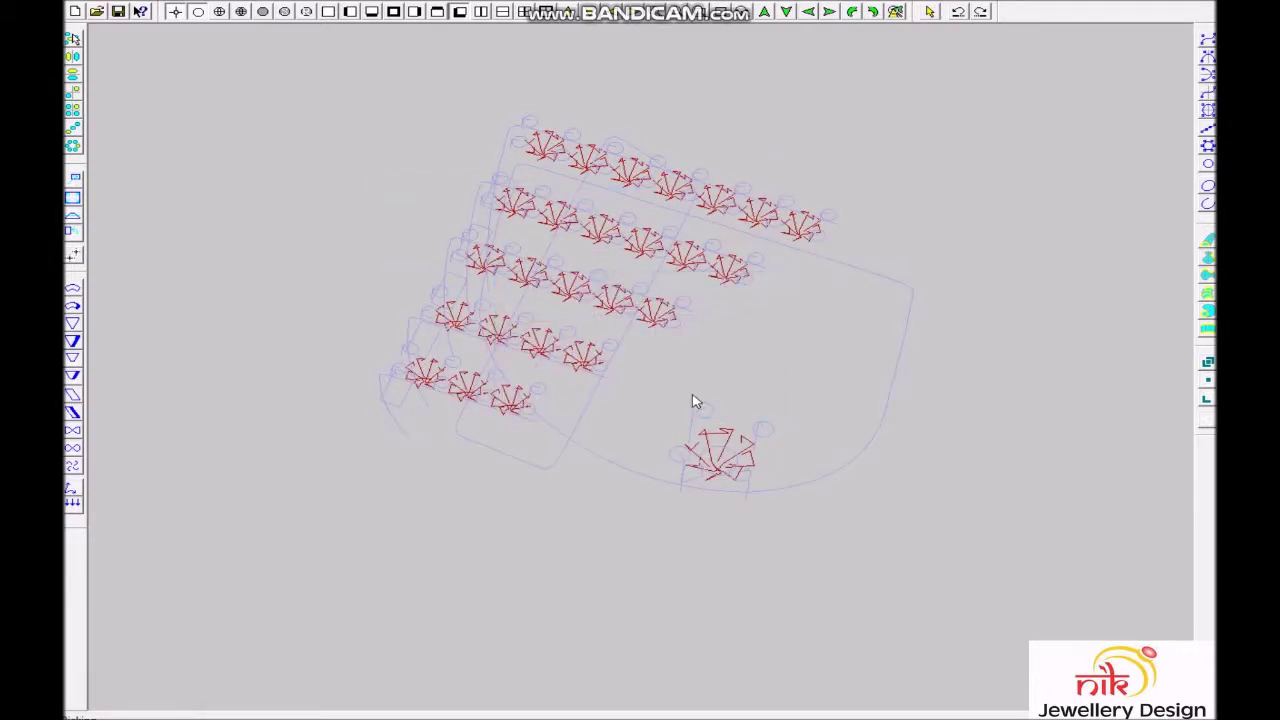